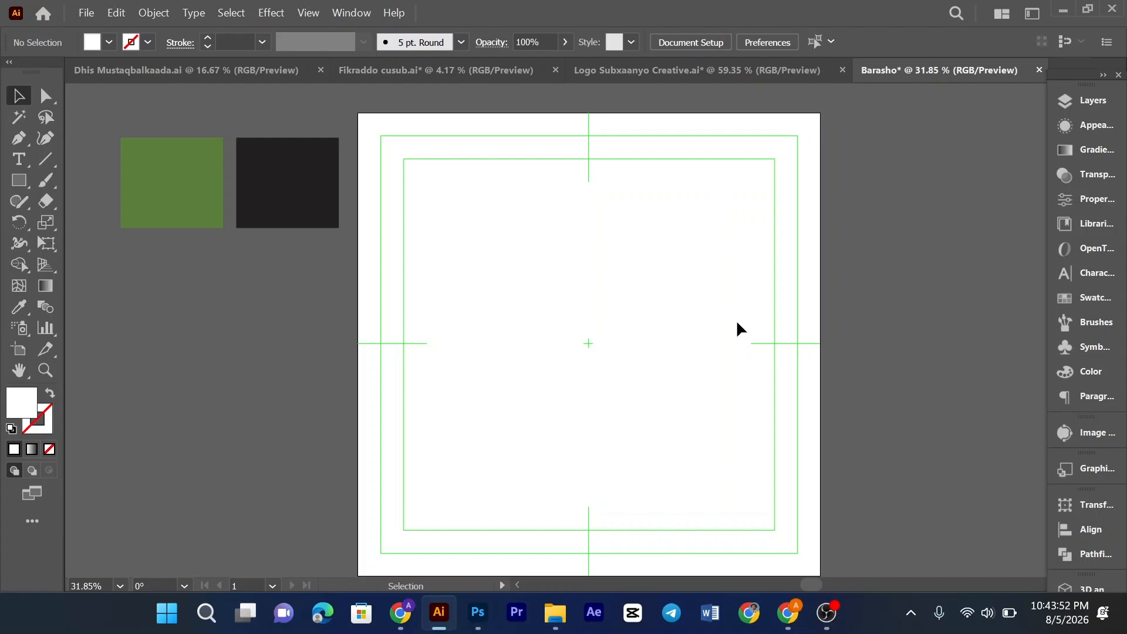
# Step: Switch to Pinterest in Chrome and search for "ideas to design"
pyautogui.click(408, 627)
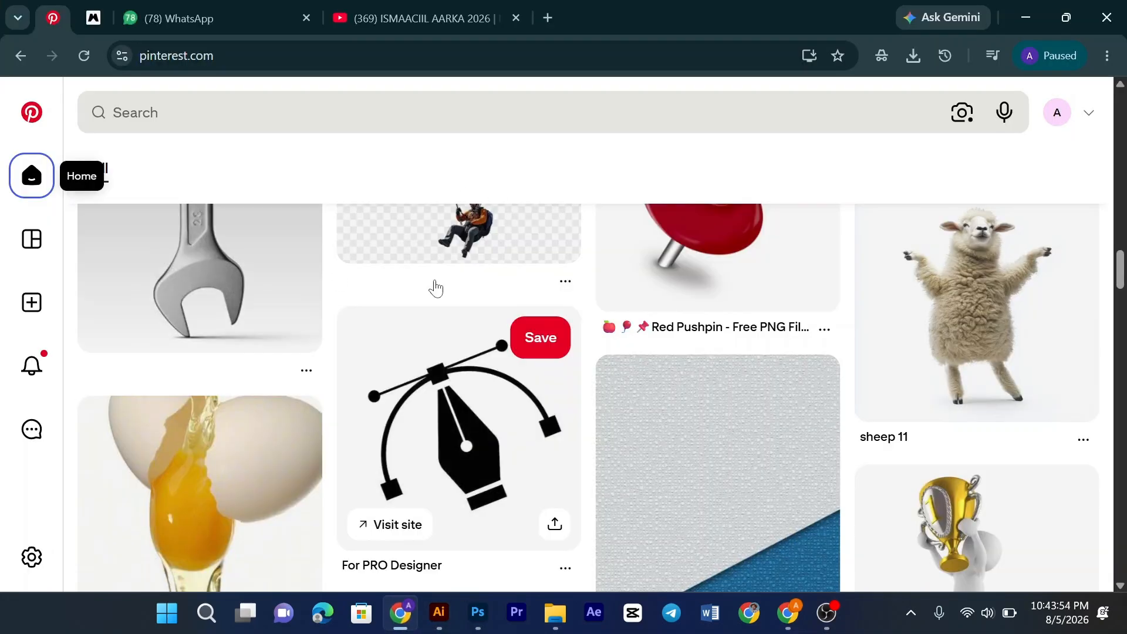
pyautogui.scroll(17, 280, 378)
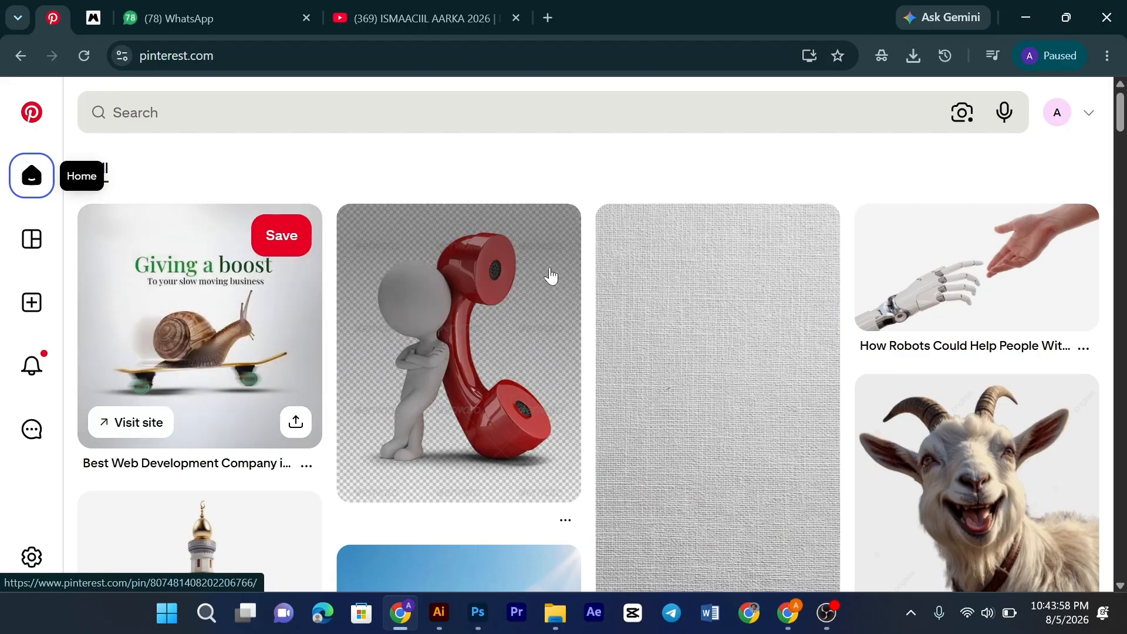
pyautogui.scroll(-2, 838, 310)
pyautogui.scroll(-13, 785, 320)
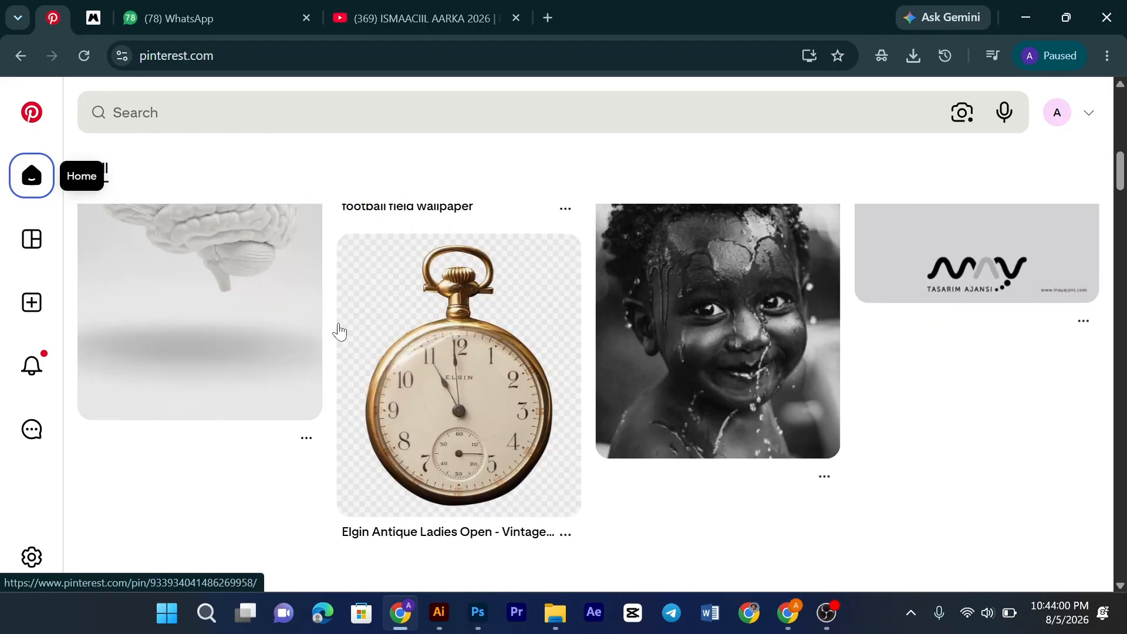
pyautogui.scroll(9, 572, 292)
pyautogui.scroll(6, 572, 292)
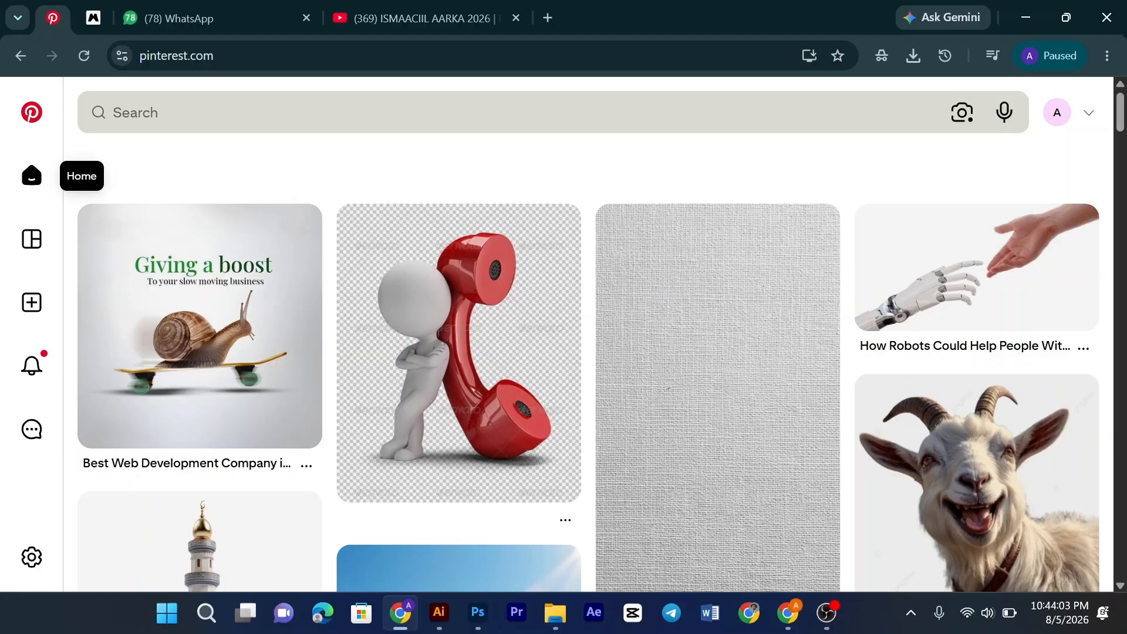
pyautogui.click(281, 112)
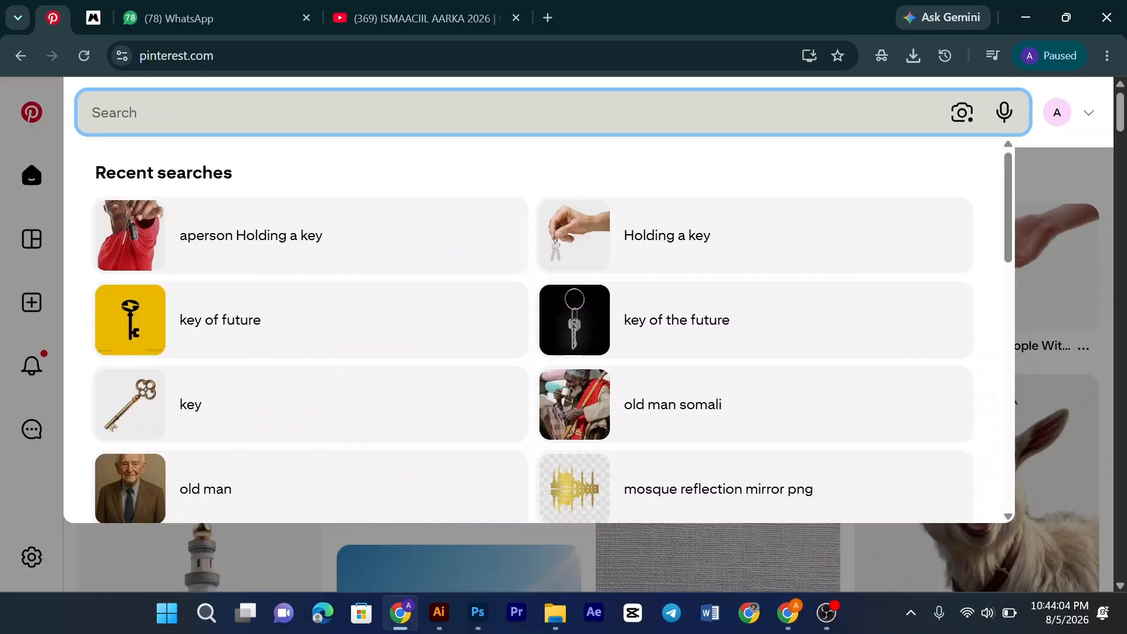
pyautogui.write('ide')
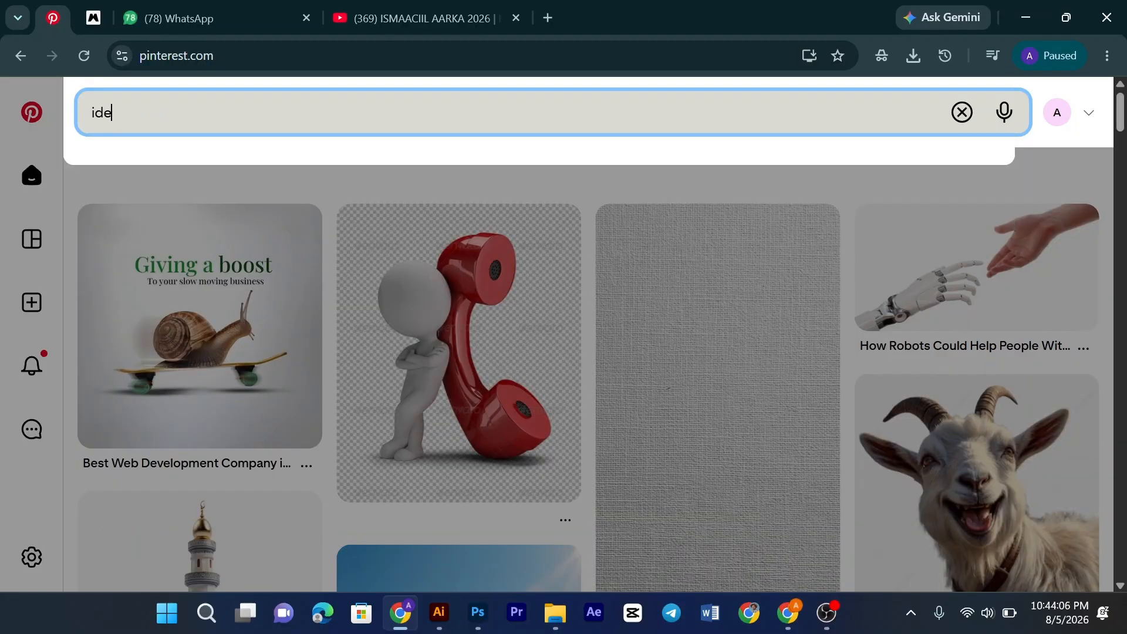
pyautogui.write('as to design')
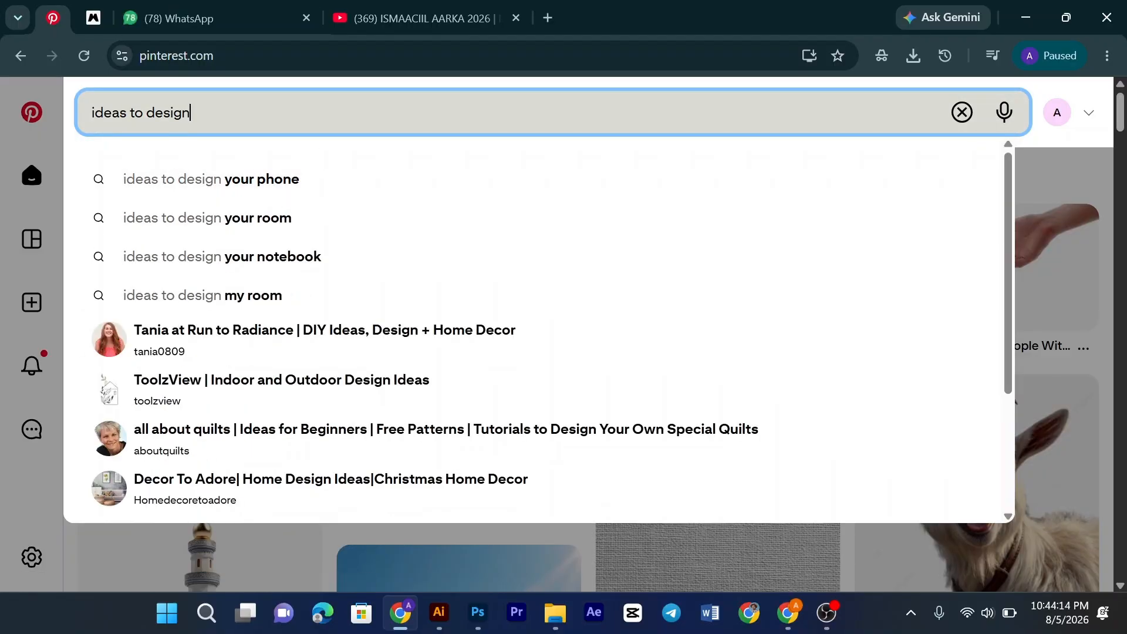
pyautogui.press('Return')
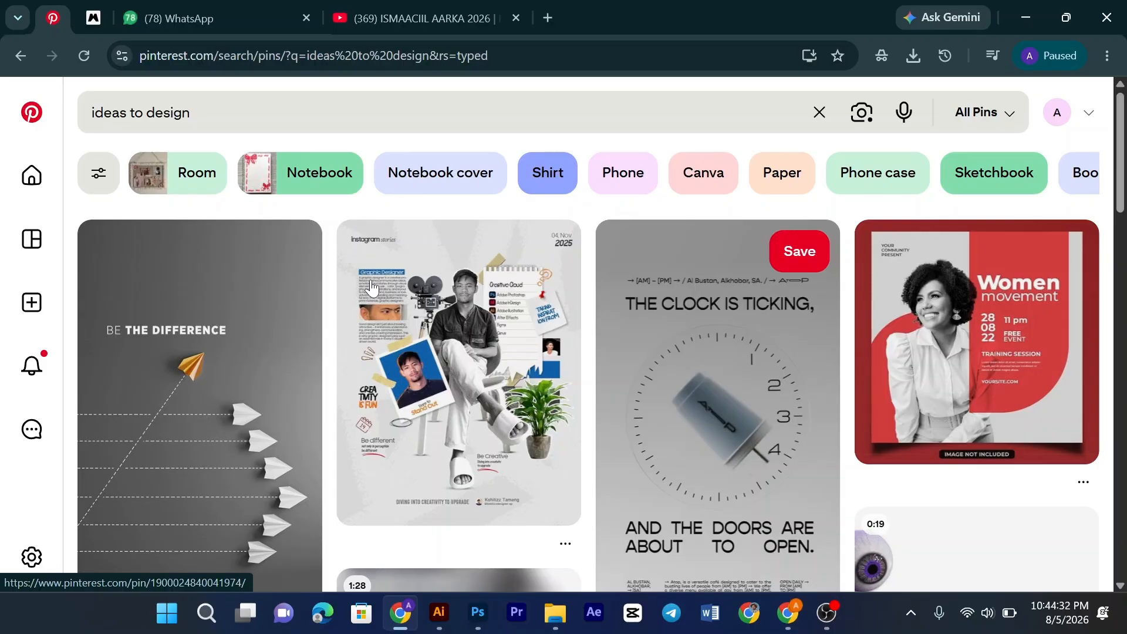
# Step: Look through the "ideas to design" pins for creative poster and layout inspiration
pyautogui.scroll(-12, 640, 382)
pyautogui.scroll(7, 767, 360)
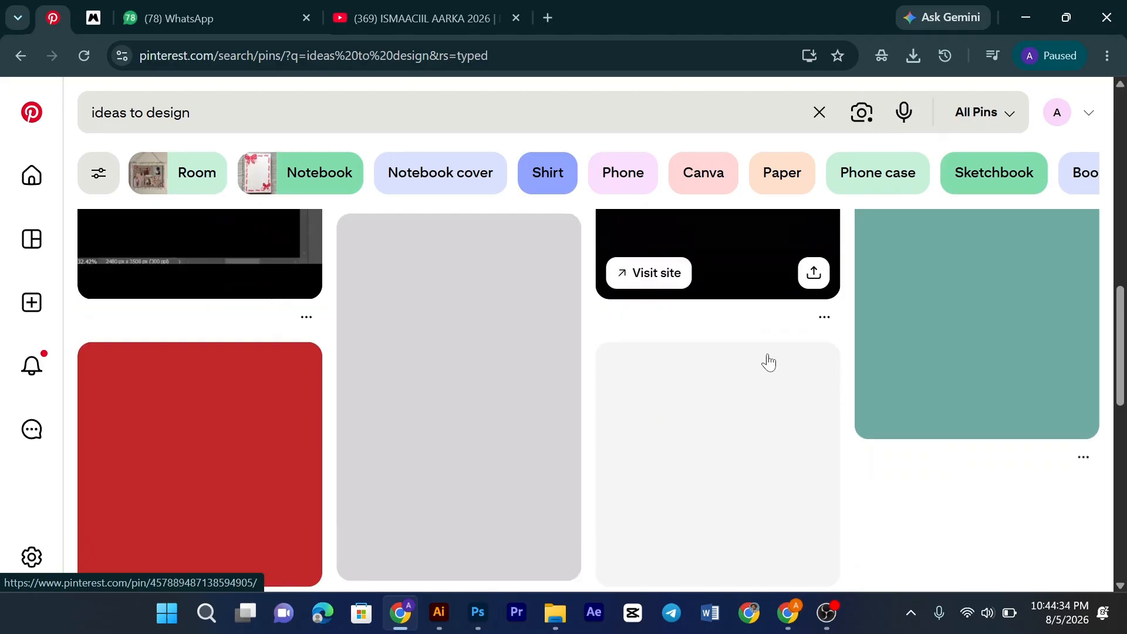
pyautogui.scroll(-7, 493, 377)
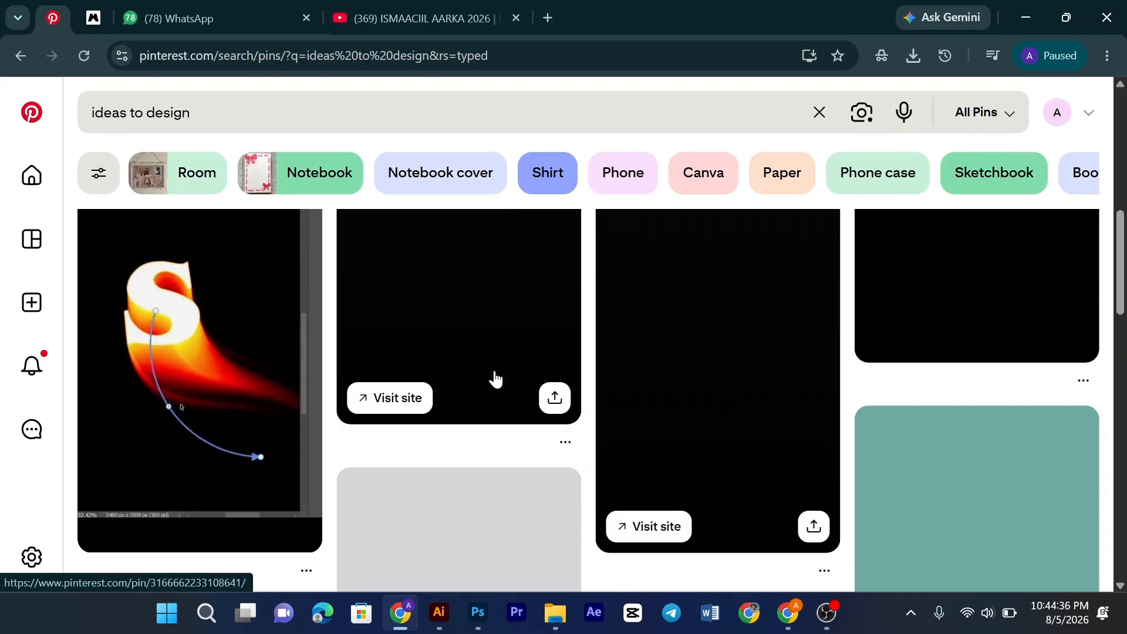
pyautogui.scroll(12, 744, 371)
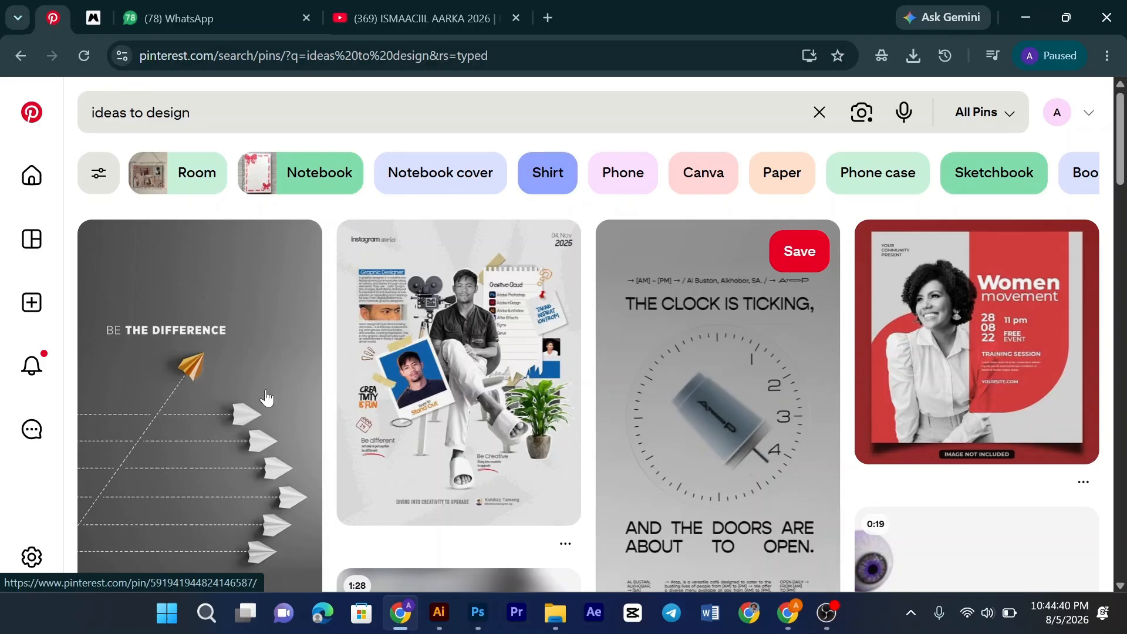
pyautogui.scroll(-10, 266, 398)
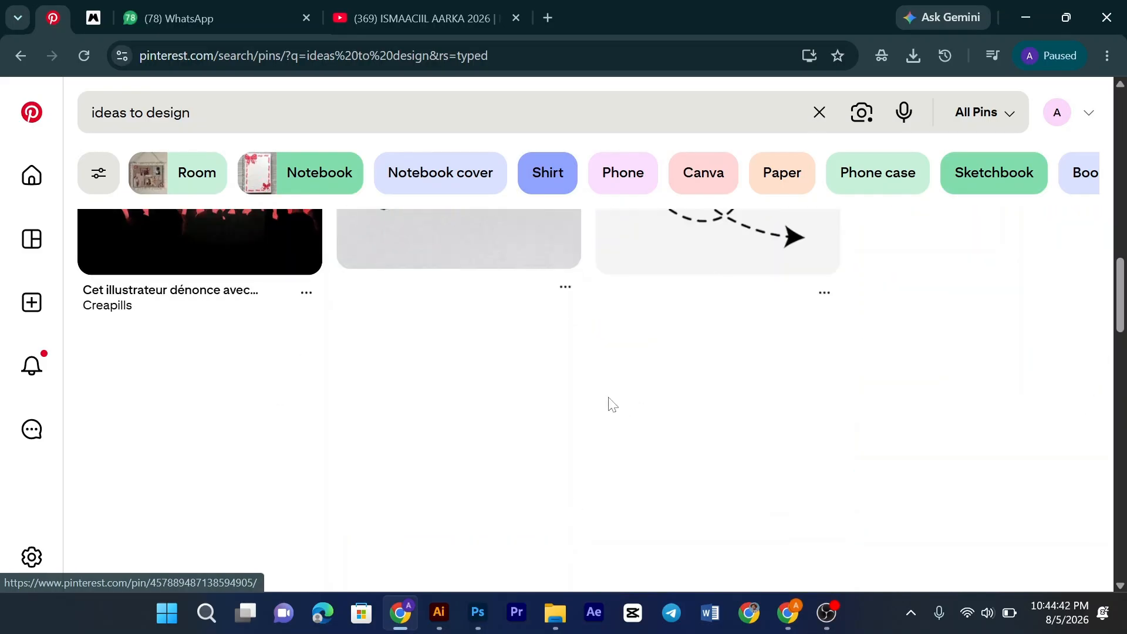
pyautogui.scroll(2, 608, 398)
pyautogui.scroll(-5, 609, 398)
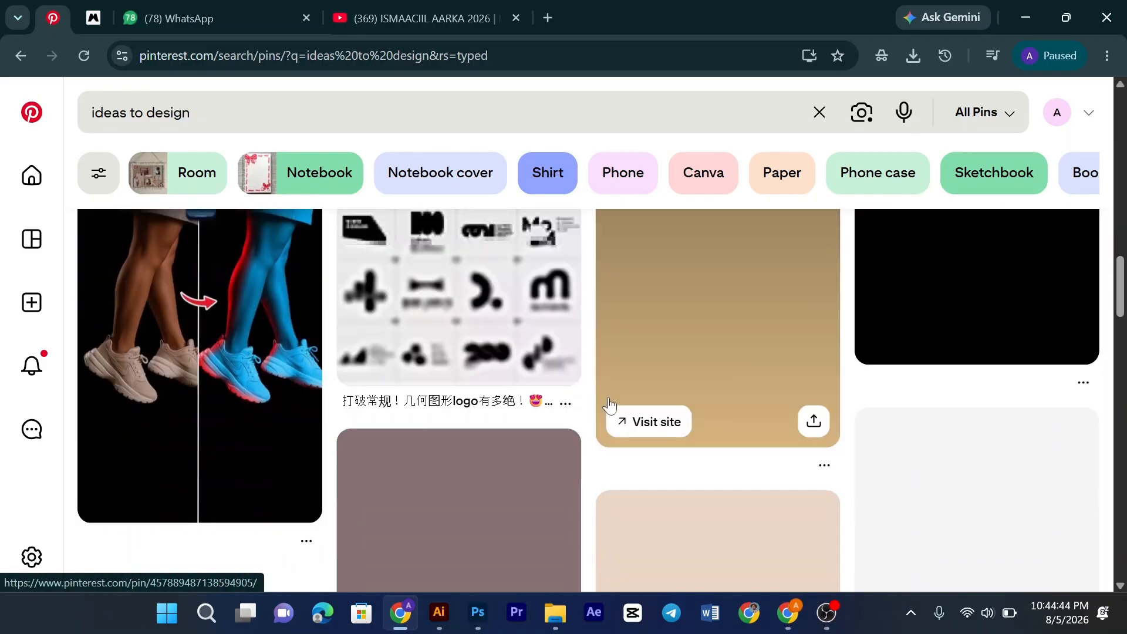
pyautogui.scroll(-5, 608, 405)
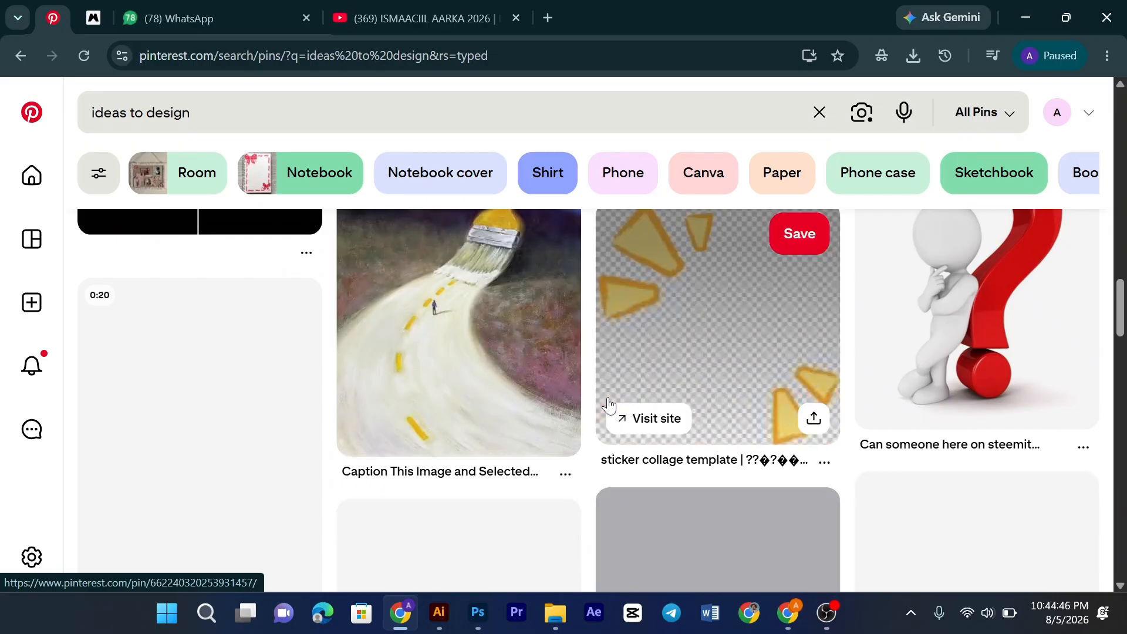
pyautogui.scroll(3, 609, 405)
pyautogui.scroll(-4, 609, 405)
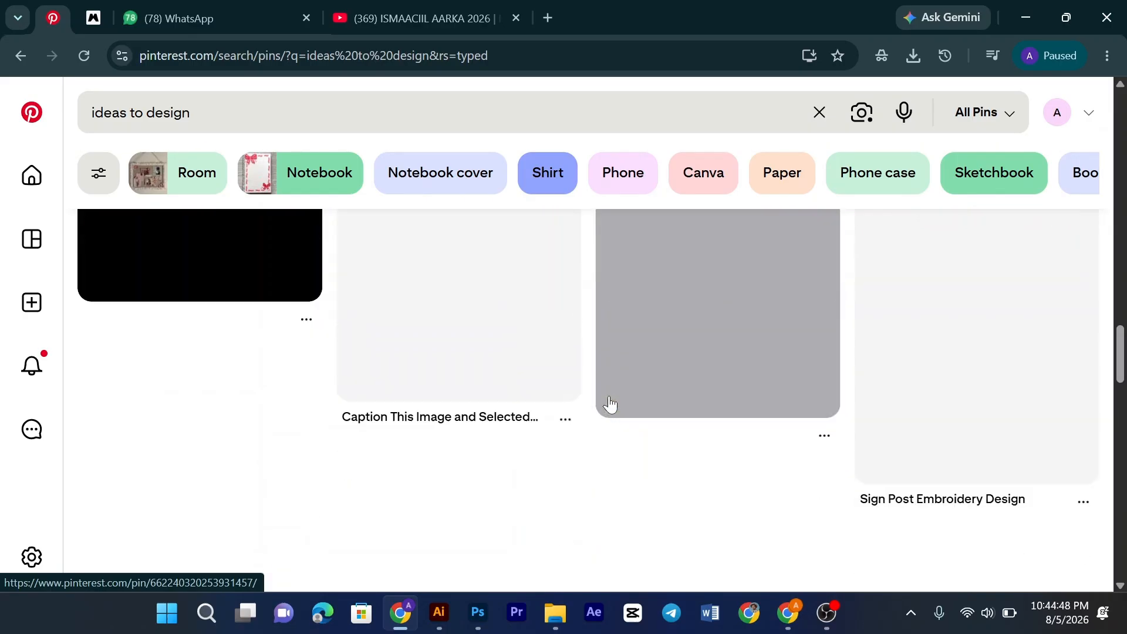
pyautogui.scroll(-4, 608, 403)
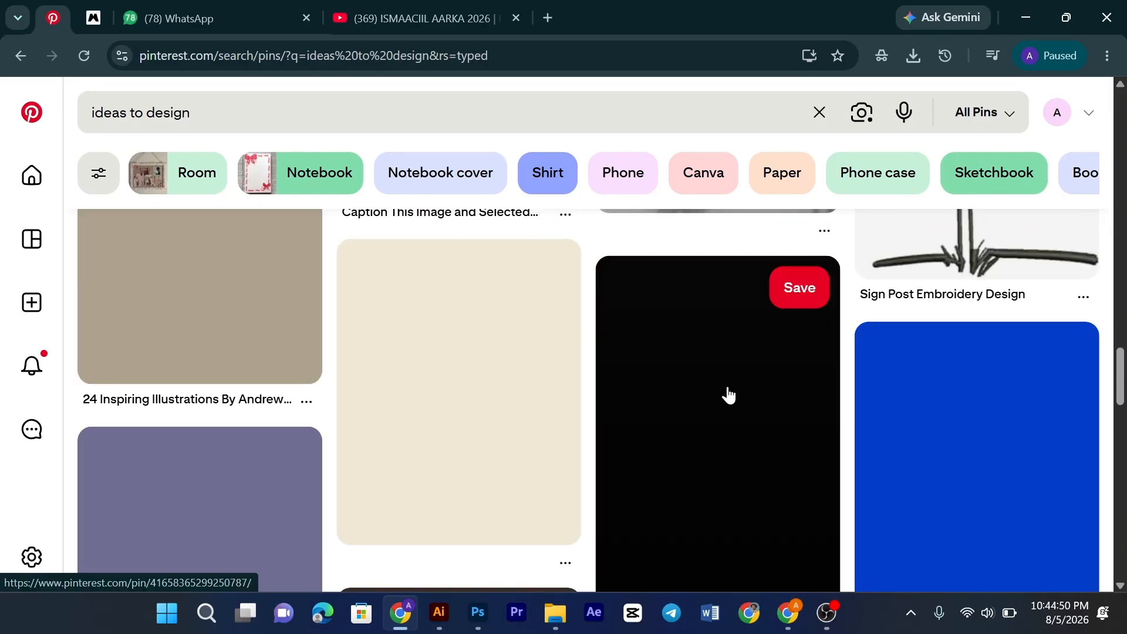
pyautogui.scroll(6, 728, 395)
pyautogui.scroll(-4, 731, 392)
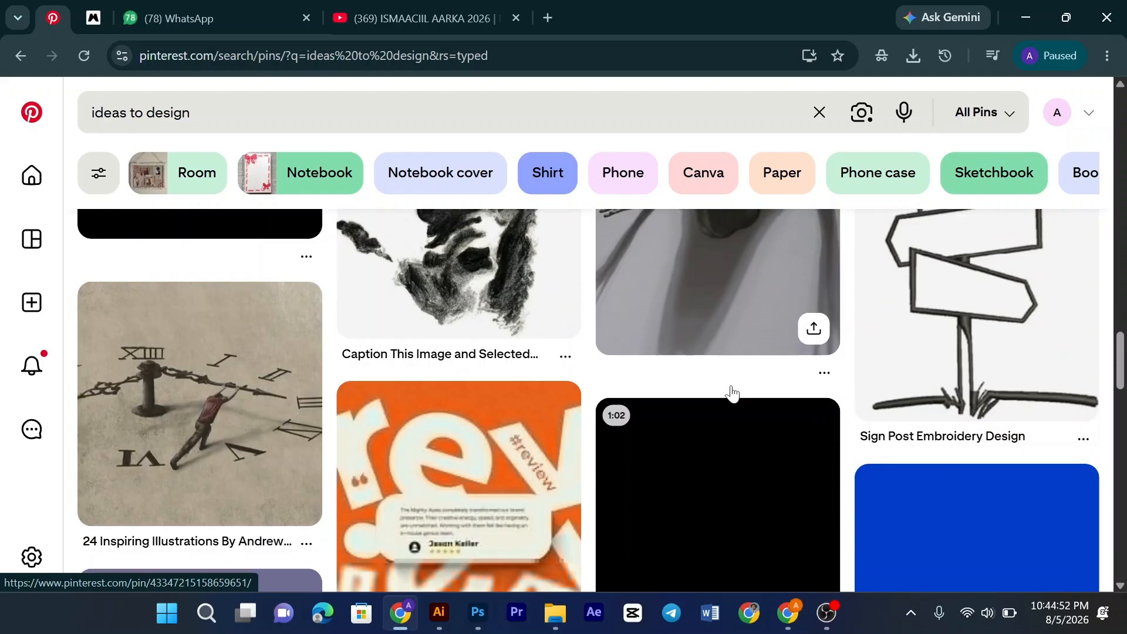
pyautogui.scroll(-10, 731, 393)
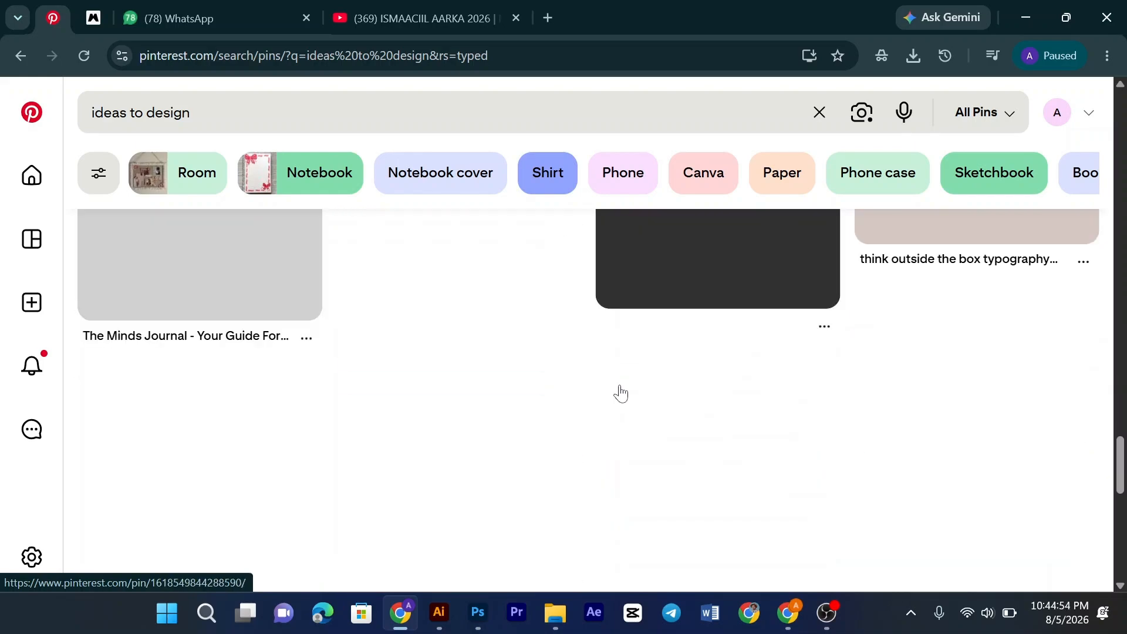
pyautogui.scroll(10, 482, 363)
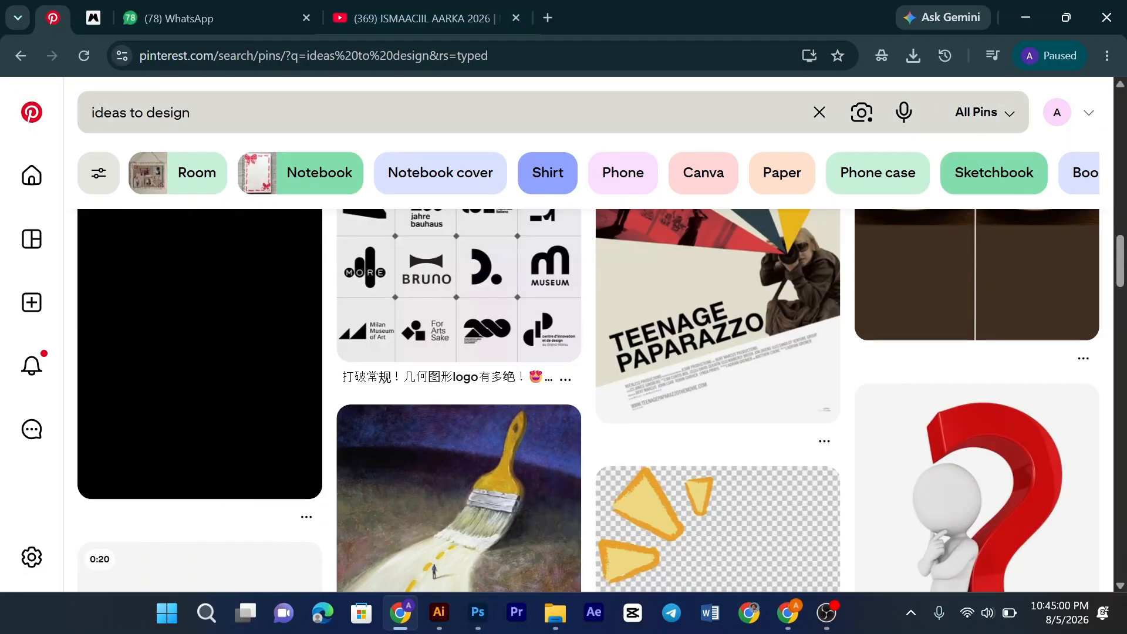
# Step: Change the Pinterest search to "ideas to posters" and look through the resulting poster designs
pyautogui.doubleClick(170, 112)
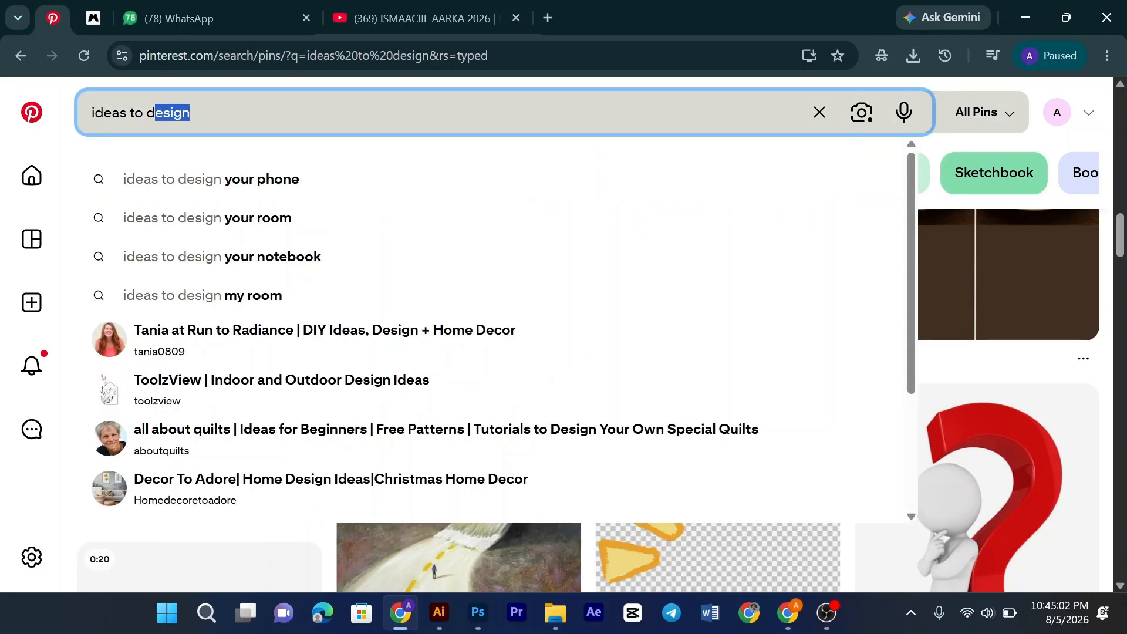
pyautogui.moveTo(155, 112); pyautogui.dragTo(146, 113)
pyautogui.write('p')
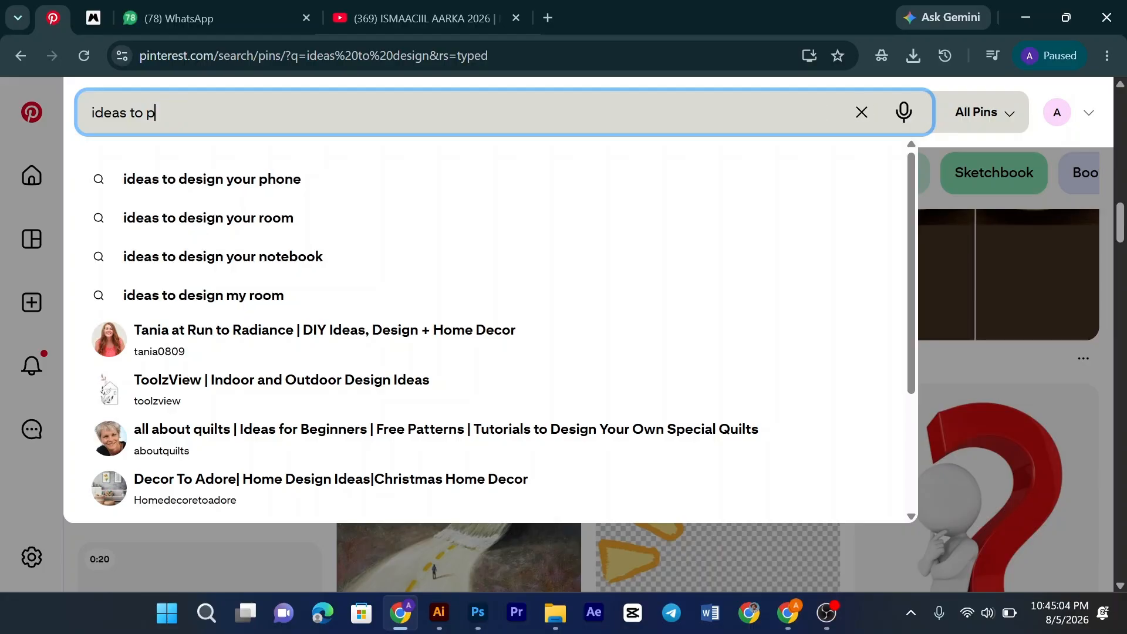
pyautogui.write('osters')
pyautogui.press('Return')
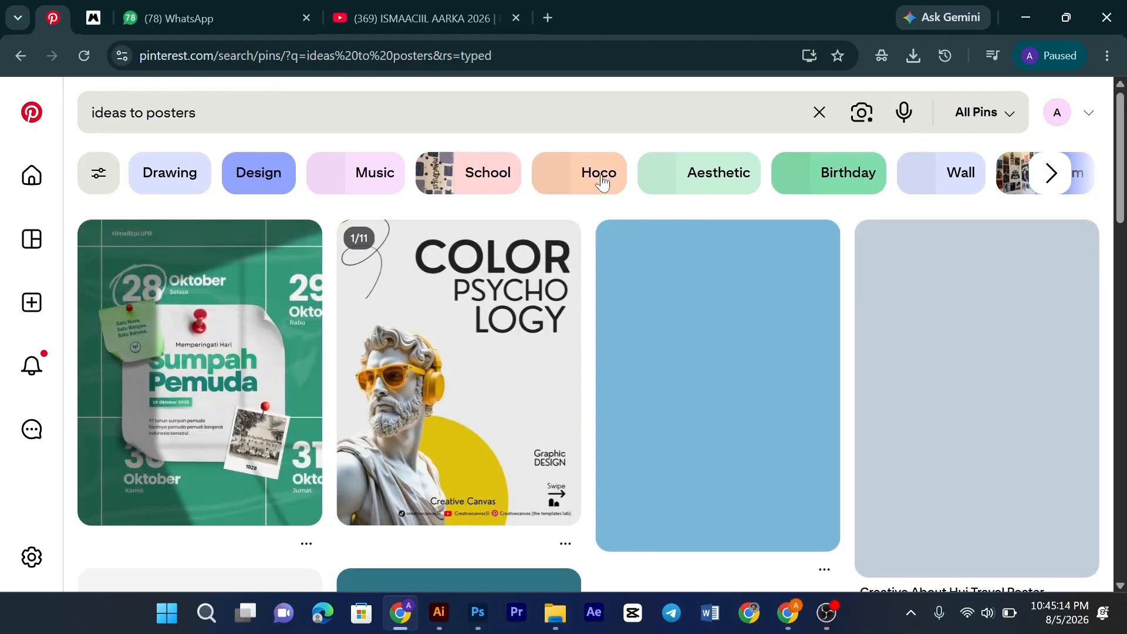
pyautogui.moveTo(520, 303)
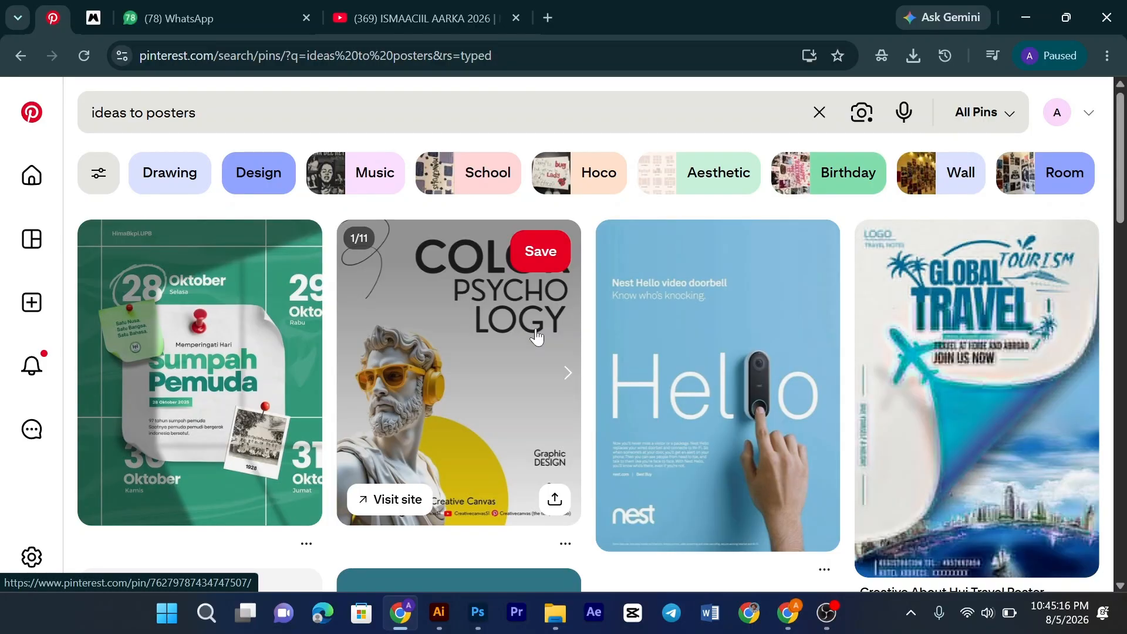
pyautogui.scroll(-6, 979, 420)
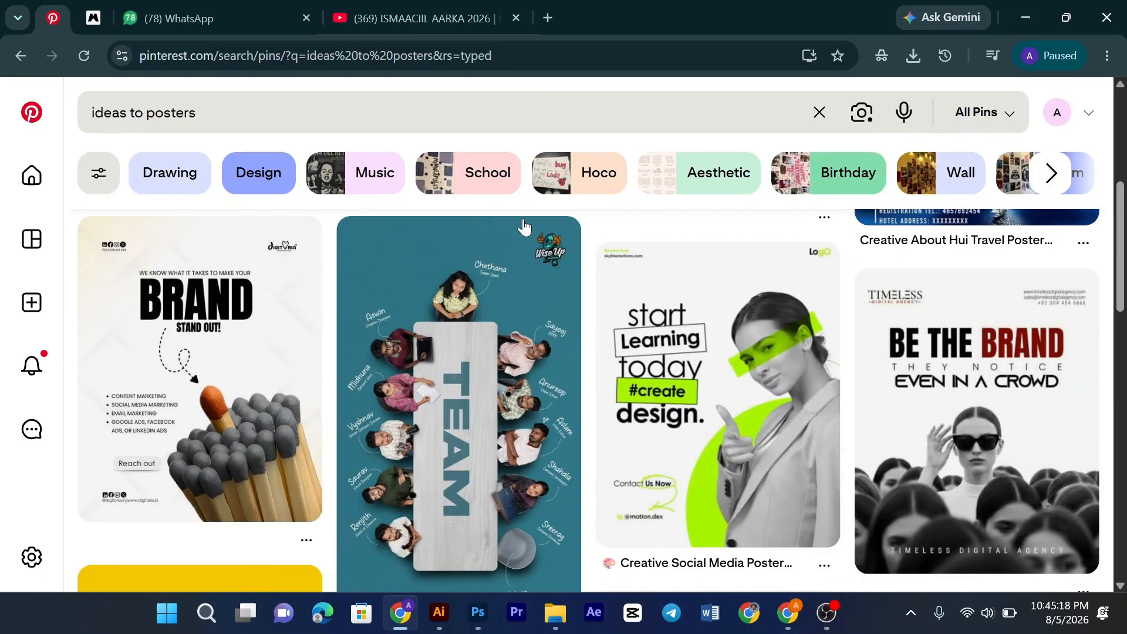
pyautogui.scroll(-1, 516, 357)
pyautogui.scroll(-5, 515, 358)
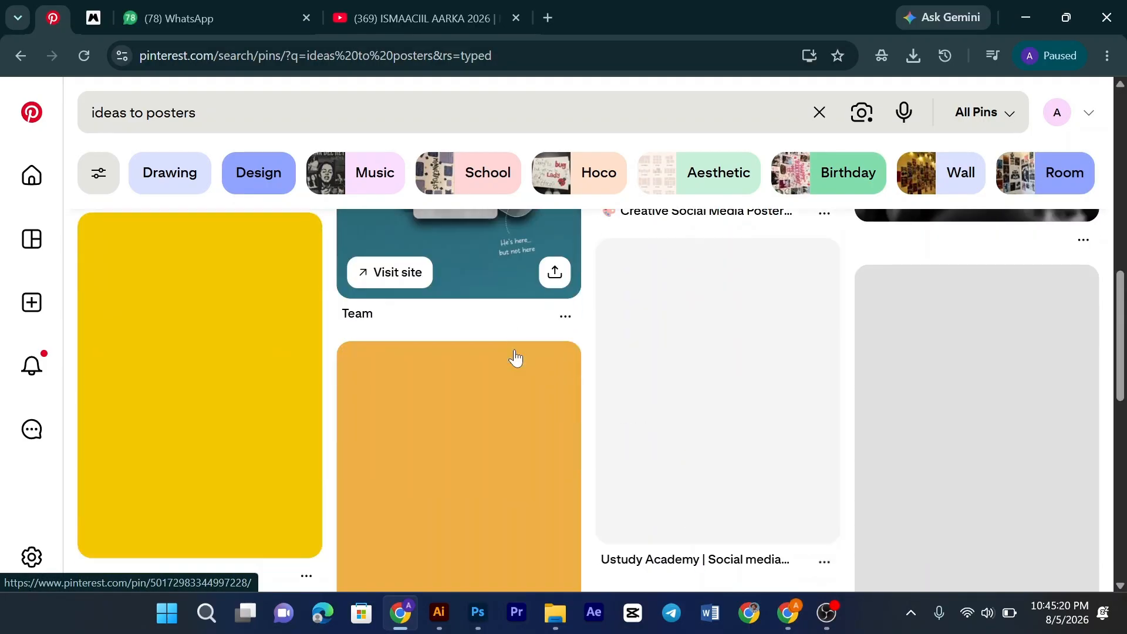
pyautogui.scroll(1, 423, 373)
pyautogui.scroll(10, 404, 380)
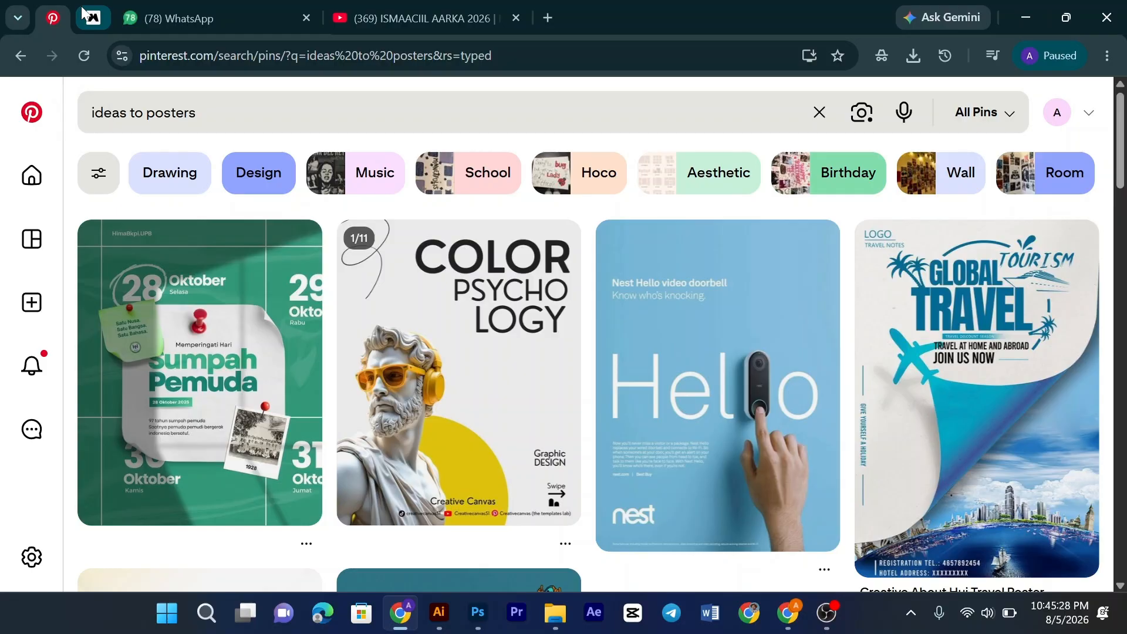
# Step: Search Google for "ideas to posters" in a new browser tab
pyautogui.click(554, 11)
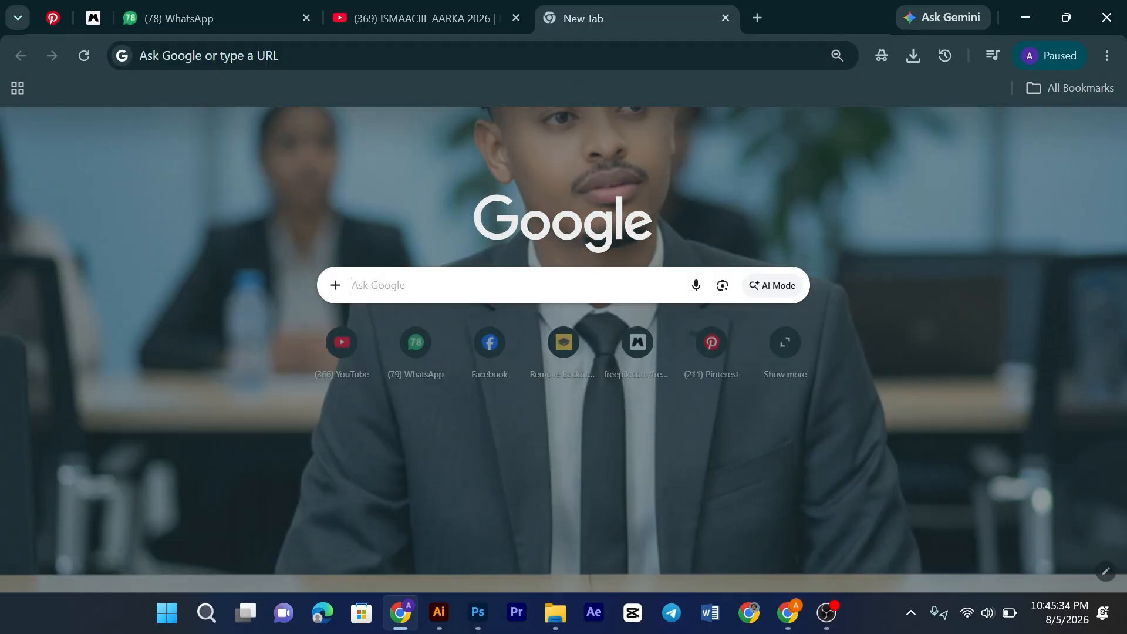
pyautogui.click(446, 286)
pyautogui.write('ideas to posters')
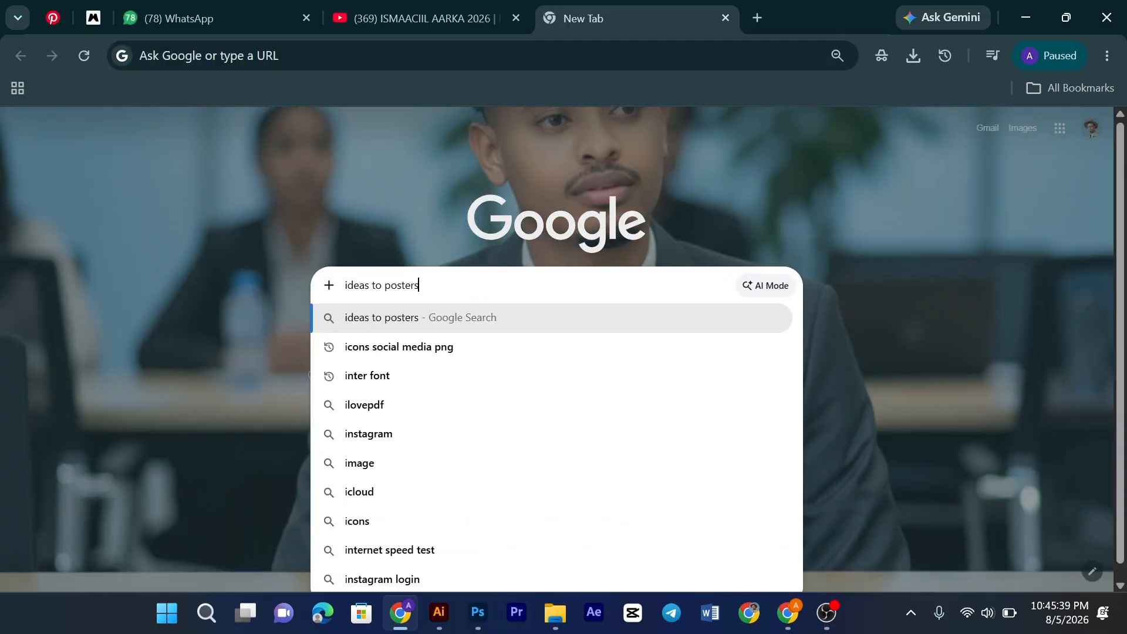
pyautogui.press('Return')
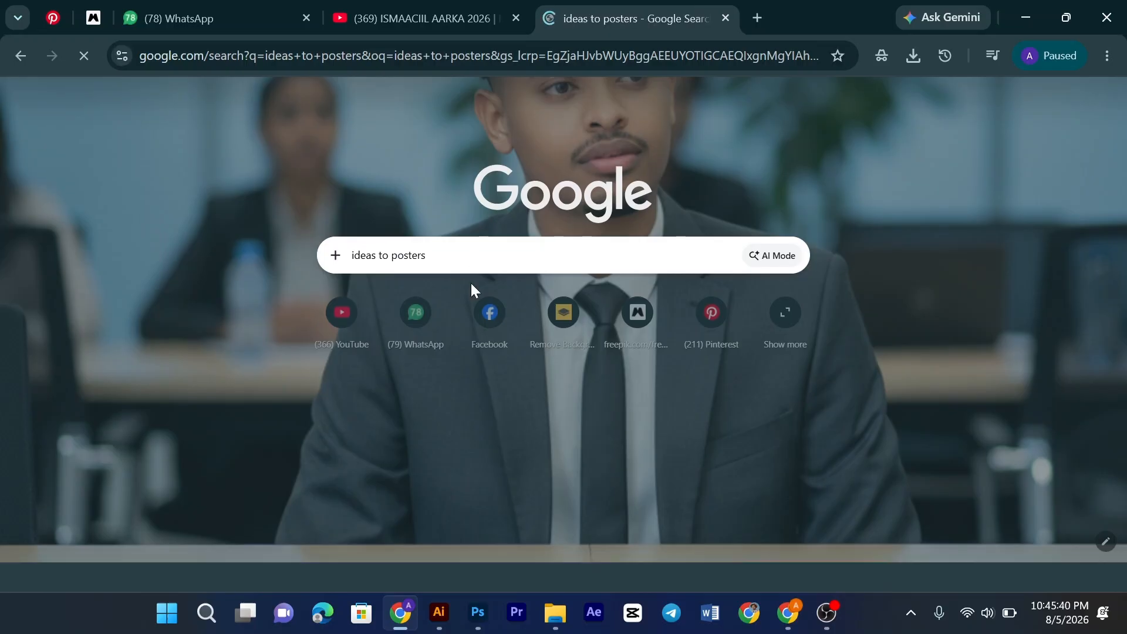
# Step: Look over the Google web results, switch to the image results and browse the poster designs
pyautogui.scroll(-5, 443, 370)
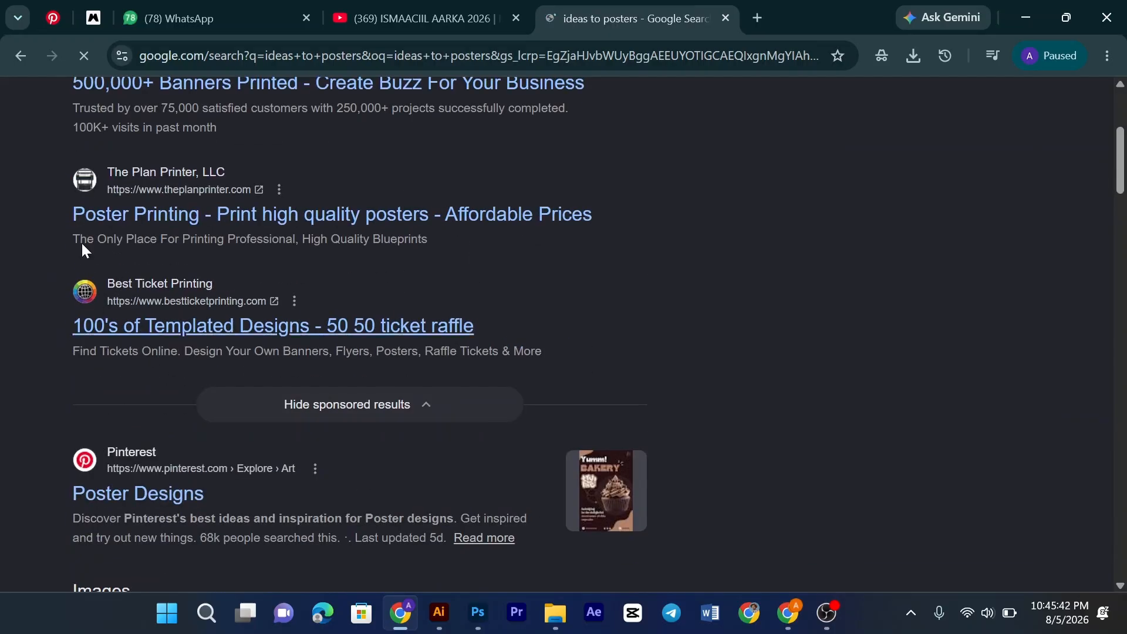
pyautogui.scroll(-6, 290, 351)
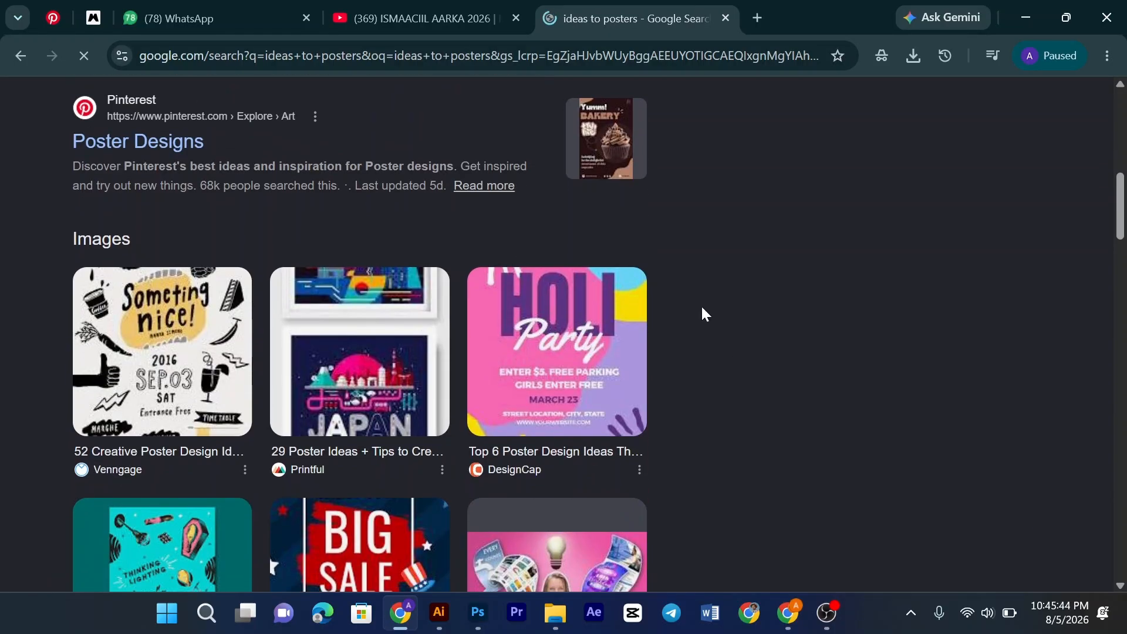
pyautogui.scroll(-5, 265, 229)
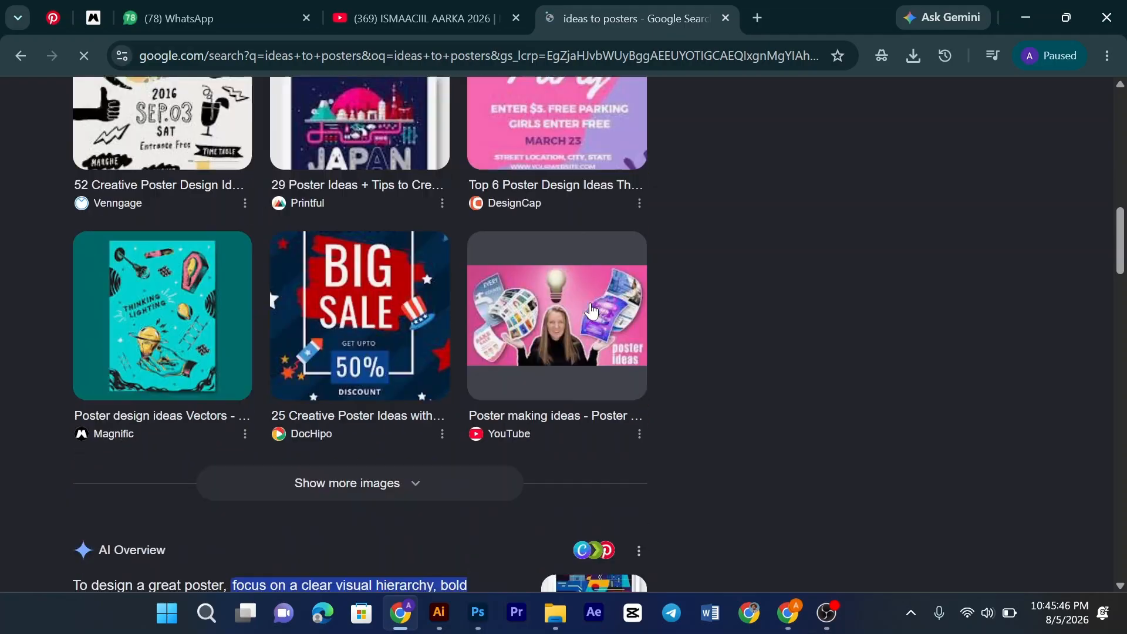
pyautogui.scroll(15, 368, 223)
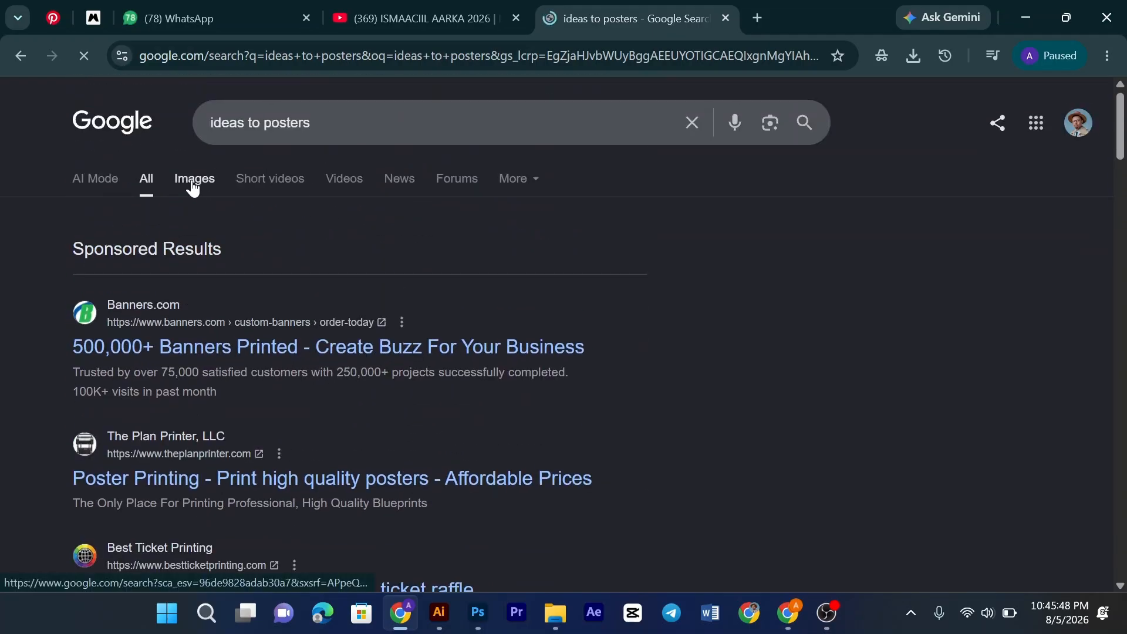
pyautogui.click(195, 183)
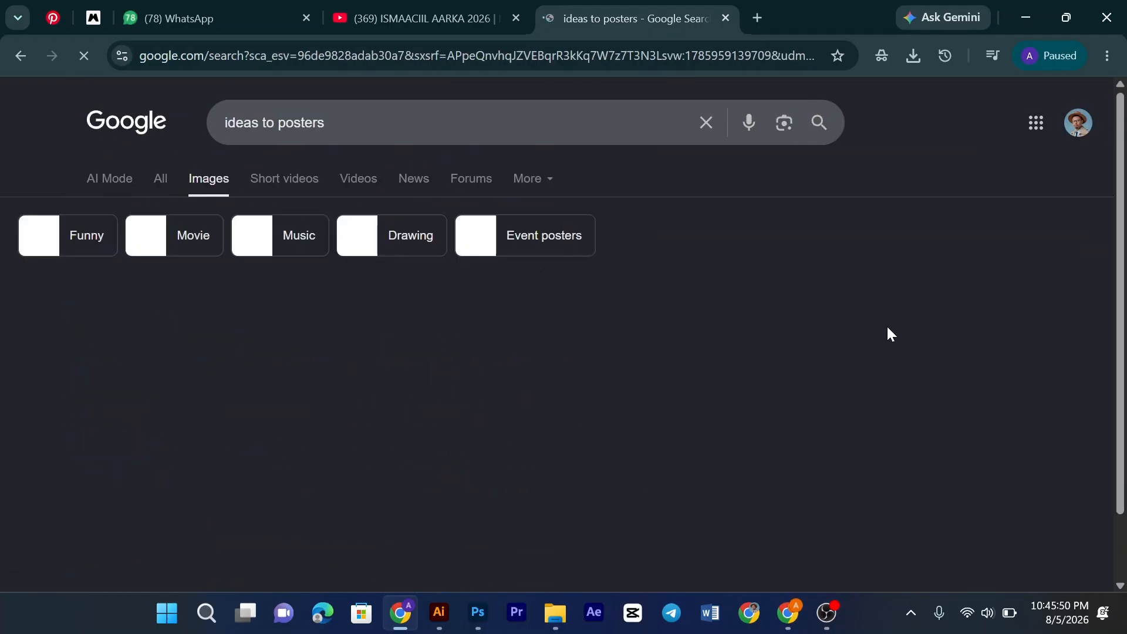
pyautogui.scroll(-15, 581, 365)
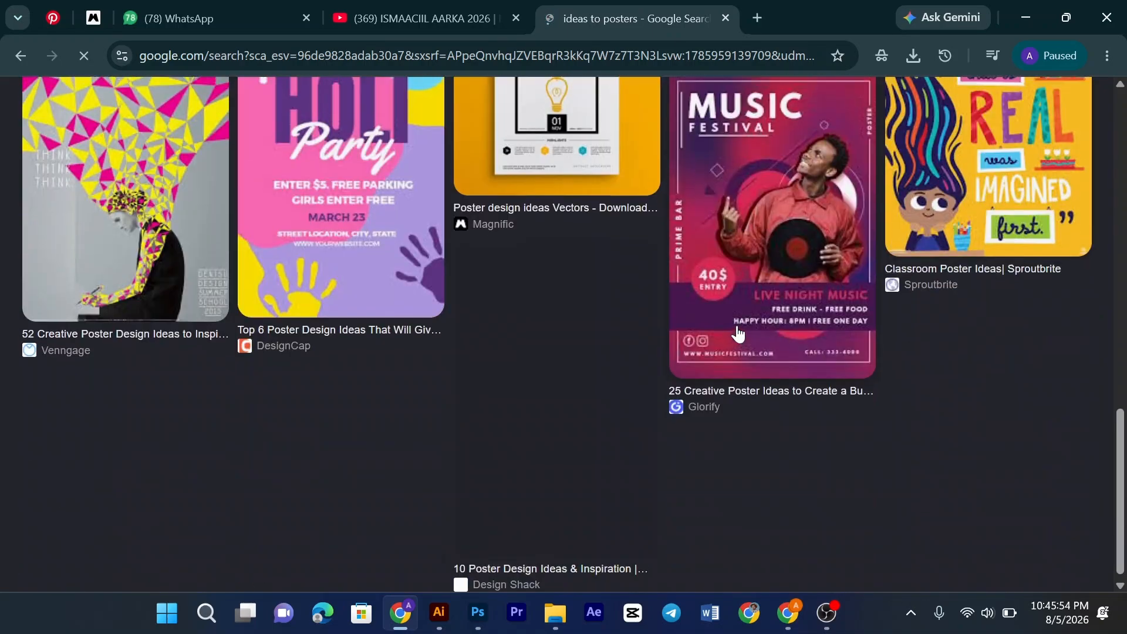
# Step: Return to the Pinterest home feed and look through the recommended pins for design inspiration
pyautogui.scroll(15, 739, 333)
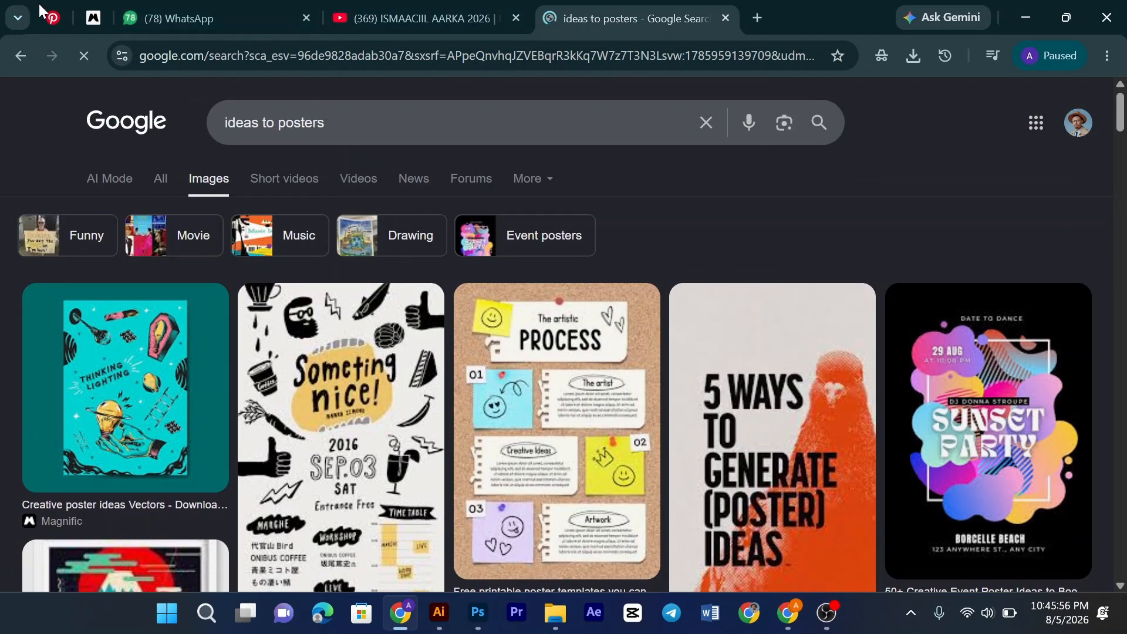
pyautogui.click(52, 18)
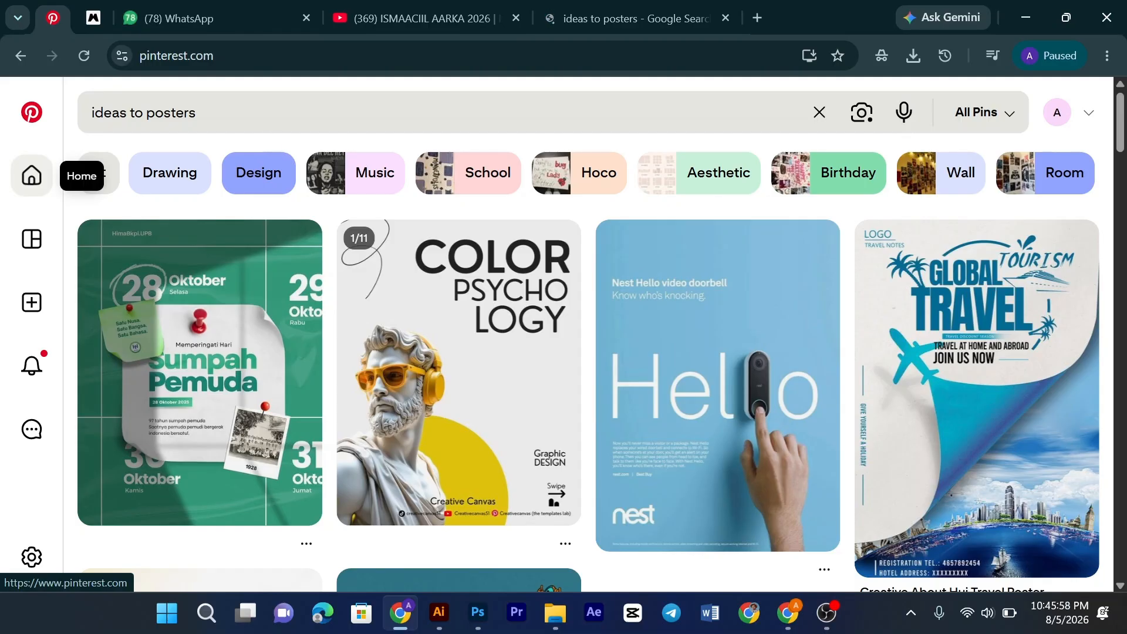
pyautogui.click(32, 174)
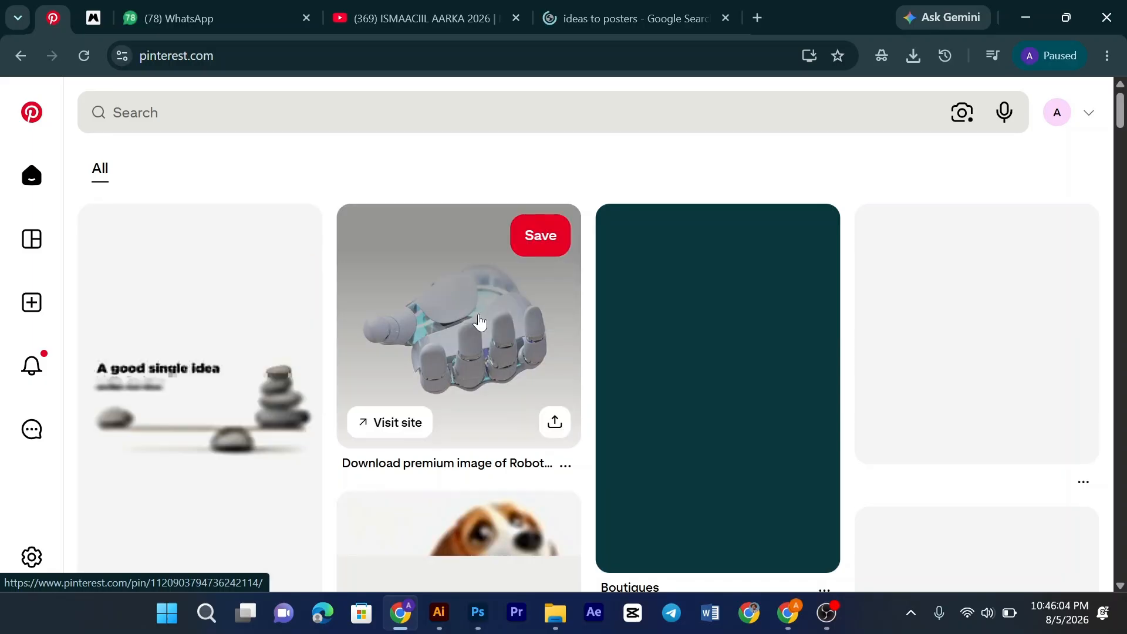
pyautogui.scroll(-6, 540, 327)
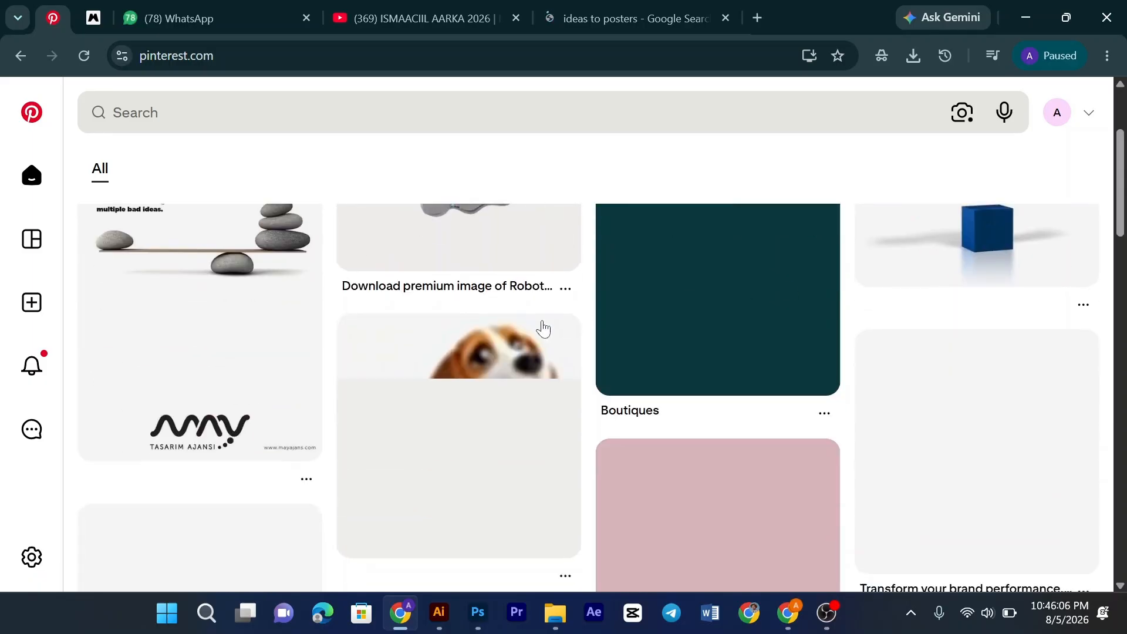
pyautogui.scroll(5, 534, 350)
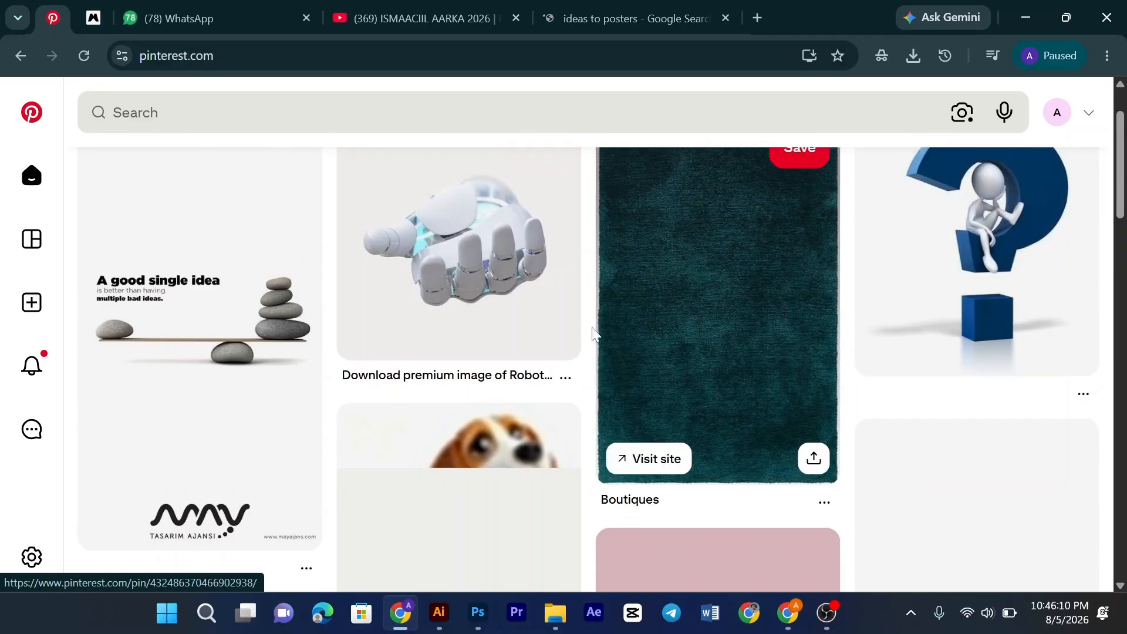
pyautogui.scroll(-3, 478, 333)
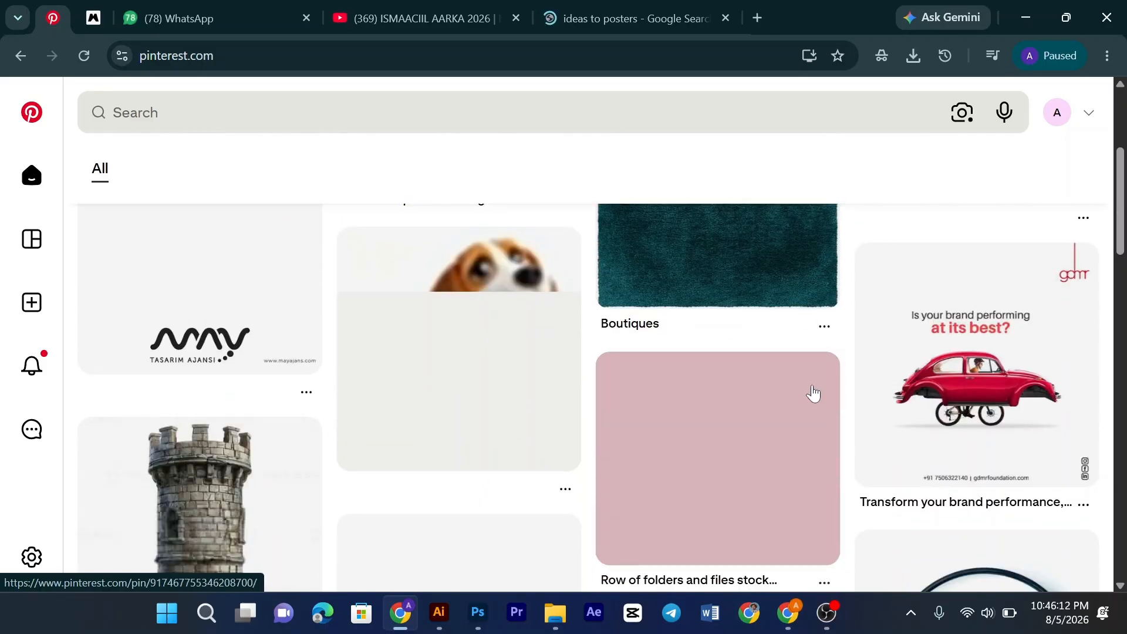
pyautogui.scroll(-3, 813, 394)
pyautogui.scroll(-4, 258, 397)
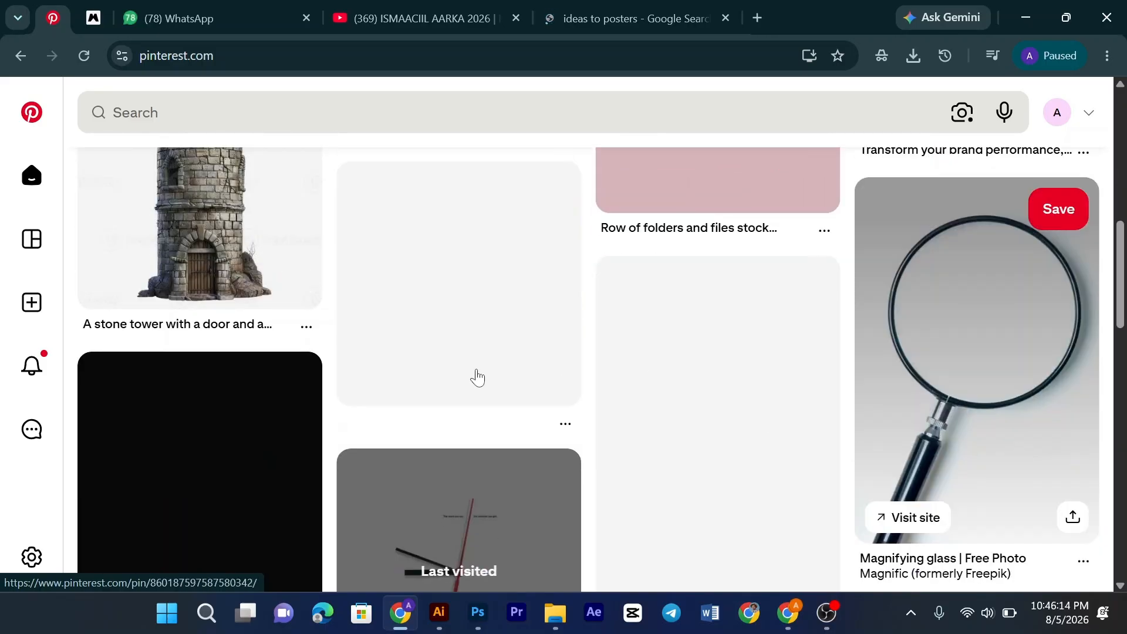
pyautogui.scroll(-2, 391, 389)
pyautogui.scroll(7, 563, 309)
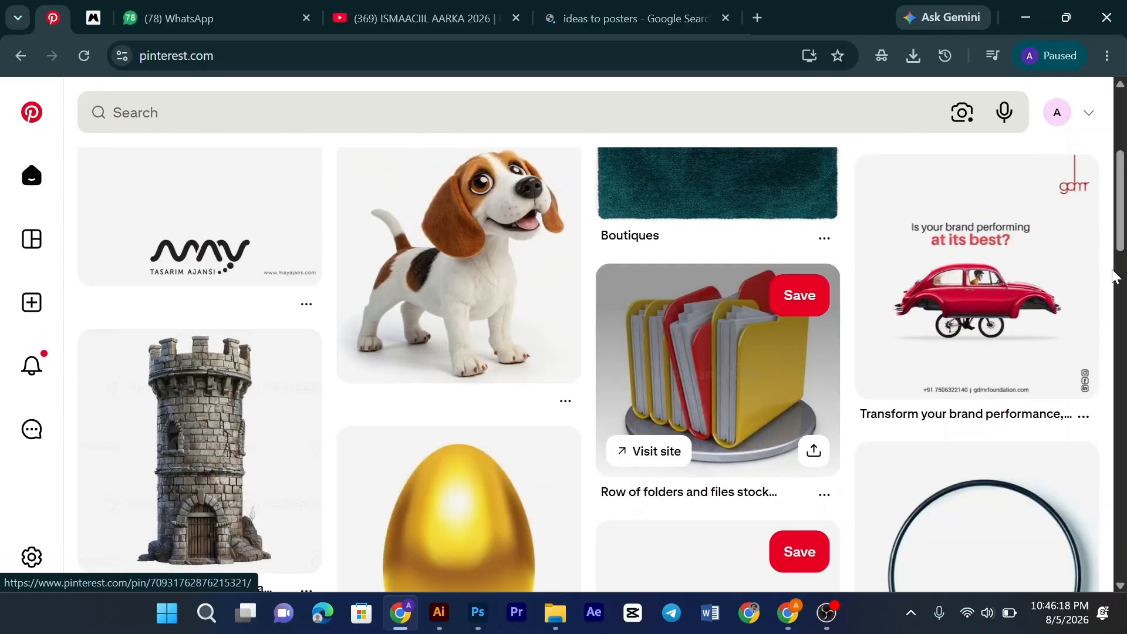
pyautogui.scroll(-4, 673, 365)
pyautogui.scroll(-2, 391, 339)
pyautogui.scroll(7, 927, 325)
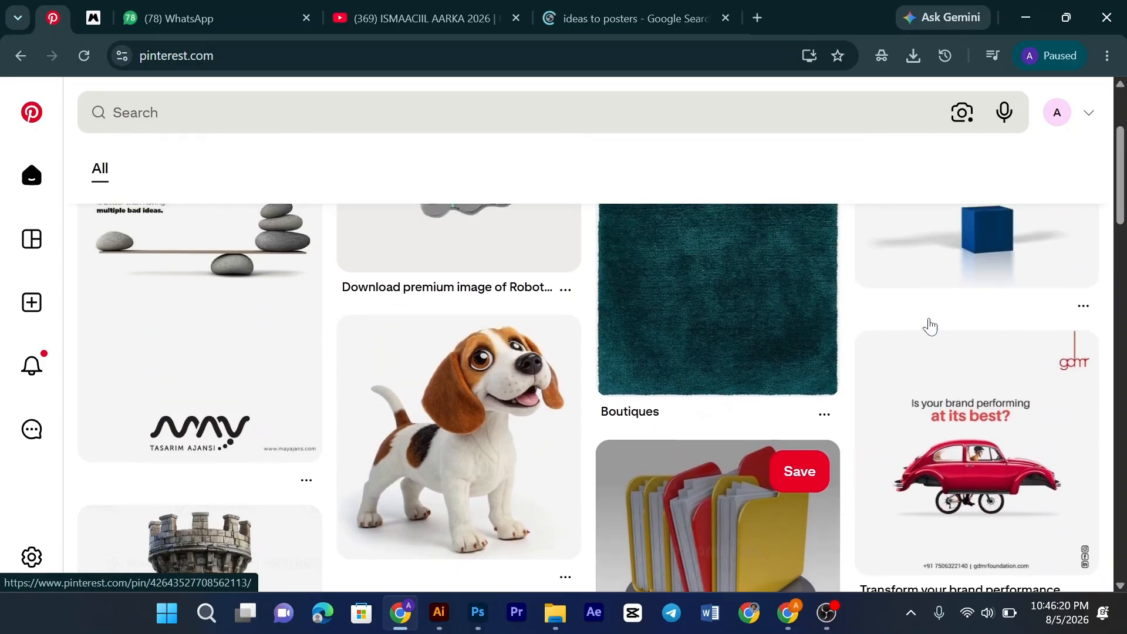
pyautogui.scroll(2, 907, 405)
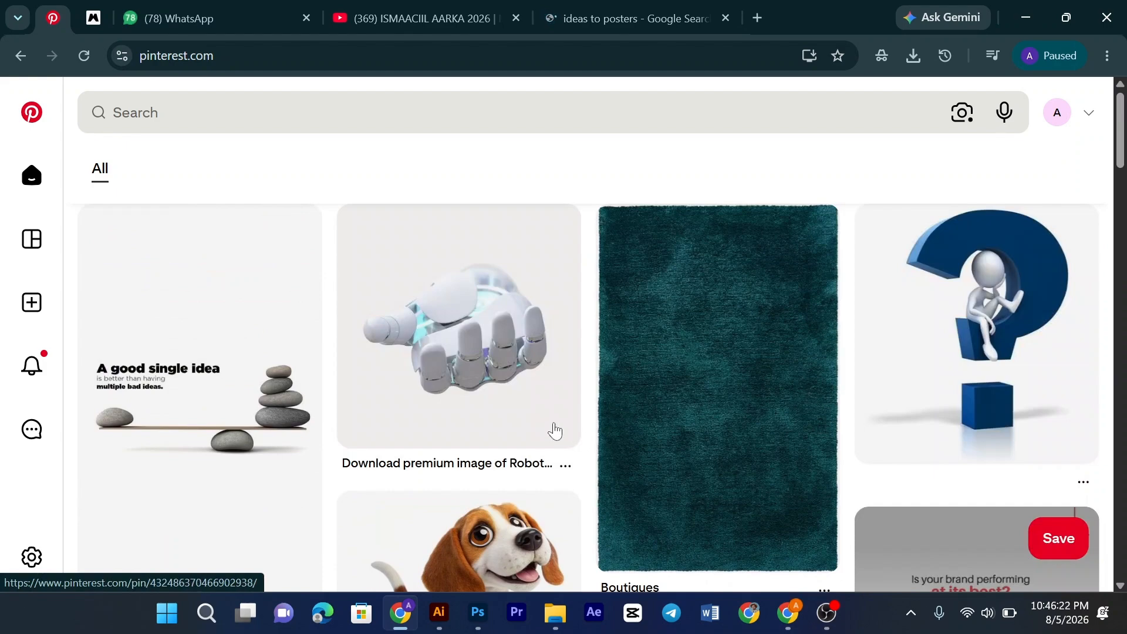
pyautogui.scroll(-6, 468, 375)
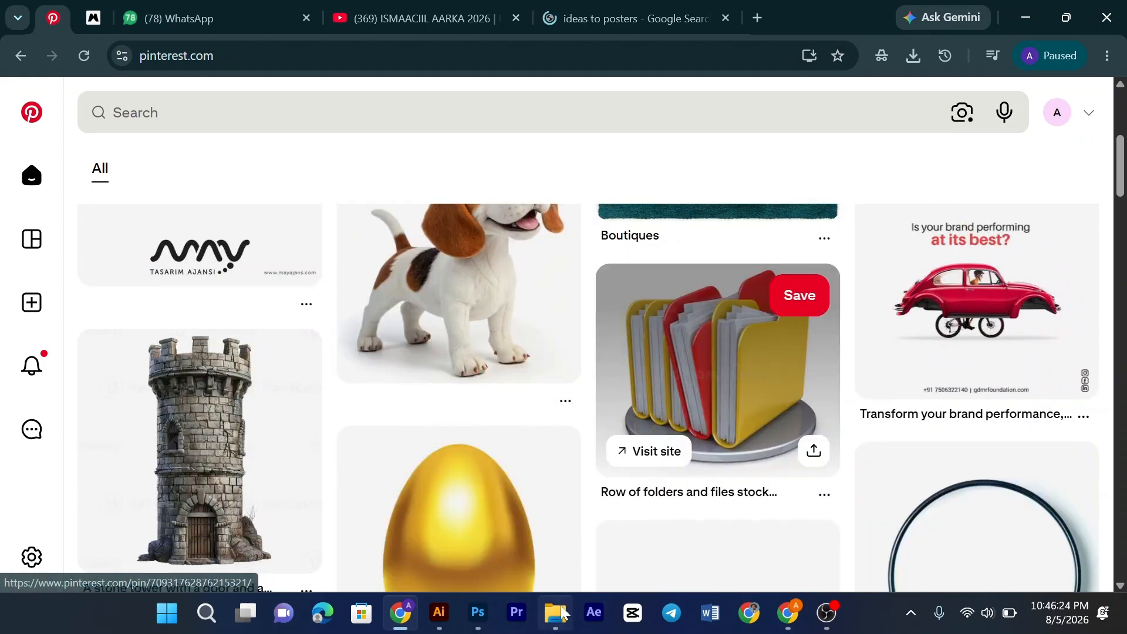
# Step: Open the Downloads folder in File Explorer and view the egg-and-forks poster 8f718e853088f3af093f45155df84d00.jpg at full size
pyautogui.click(555, 614)
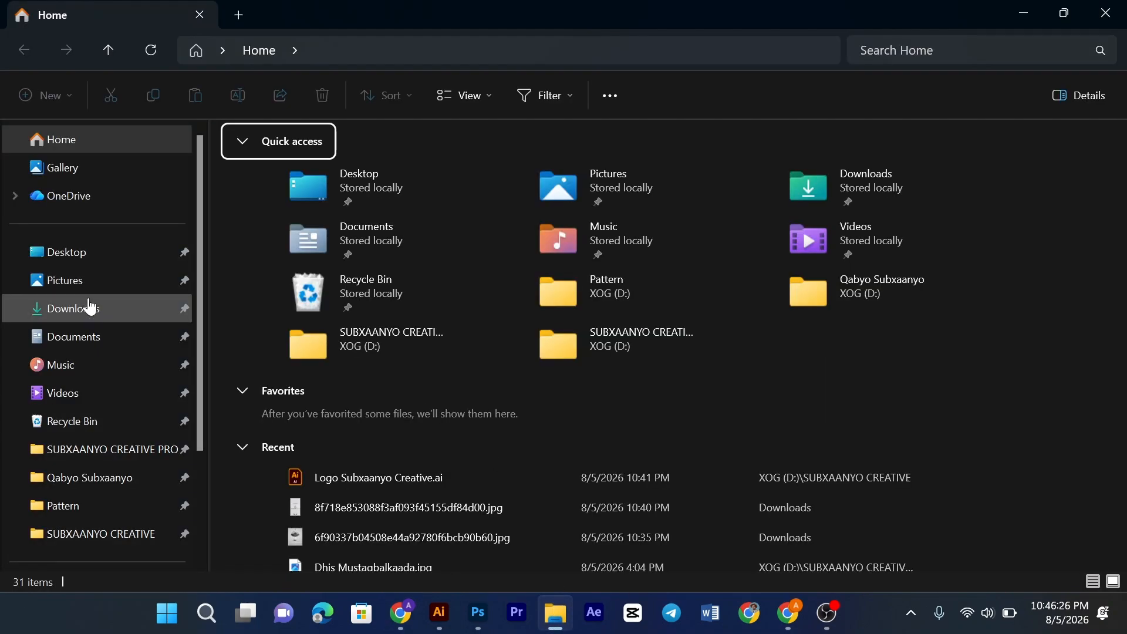
pyautogui.click(91, 309)
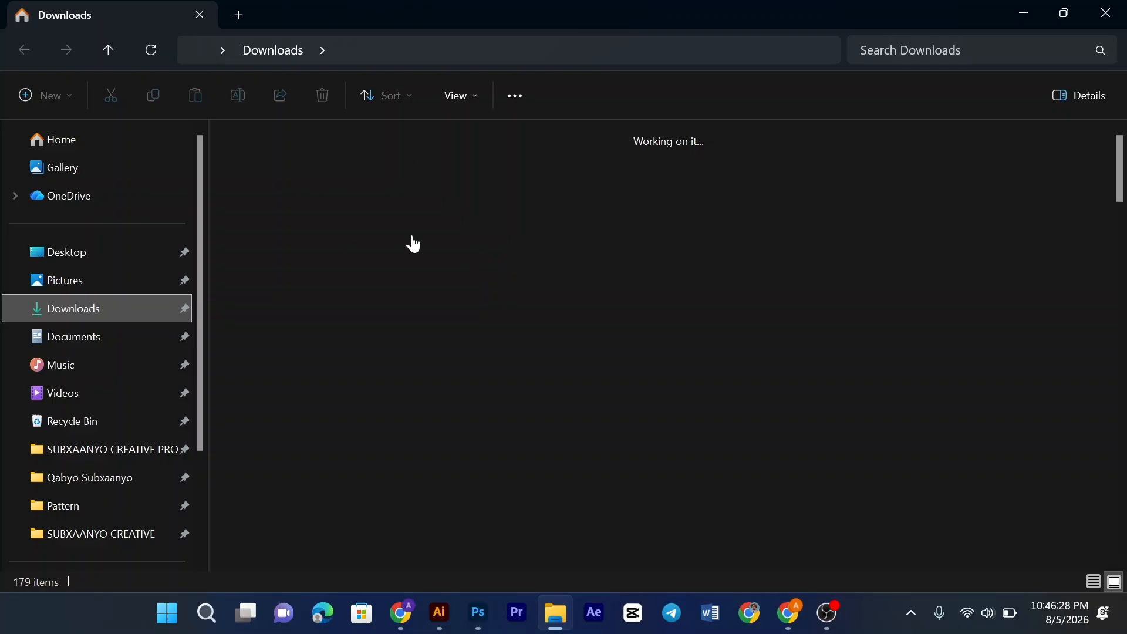
pyautogui.click(270, 191)
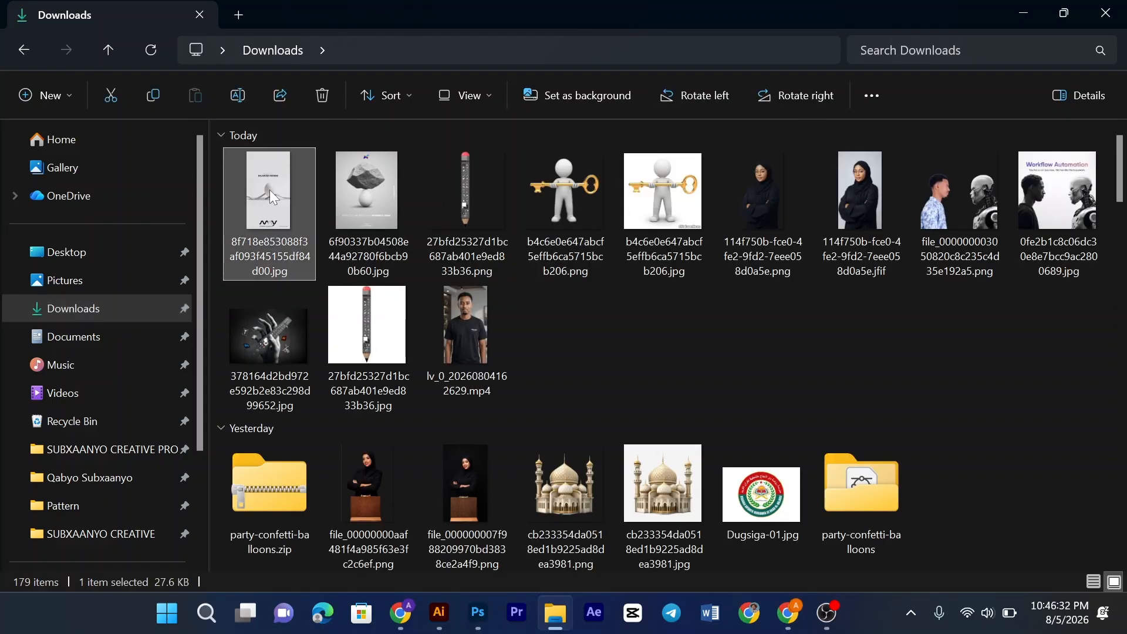
pyautogui.doubleClick(270, 189)
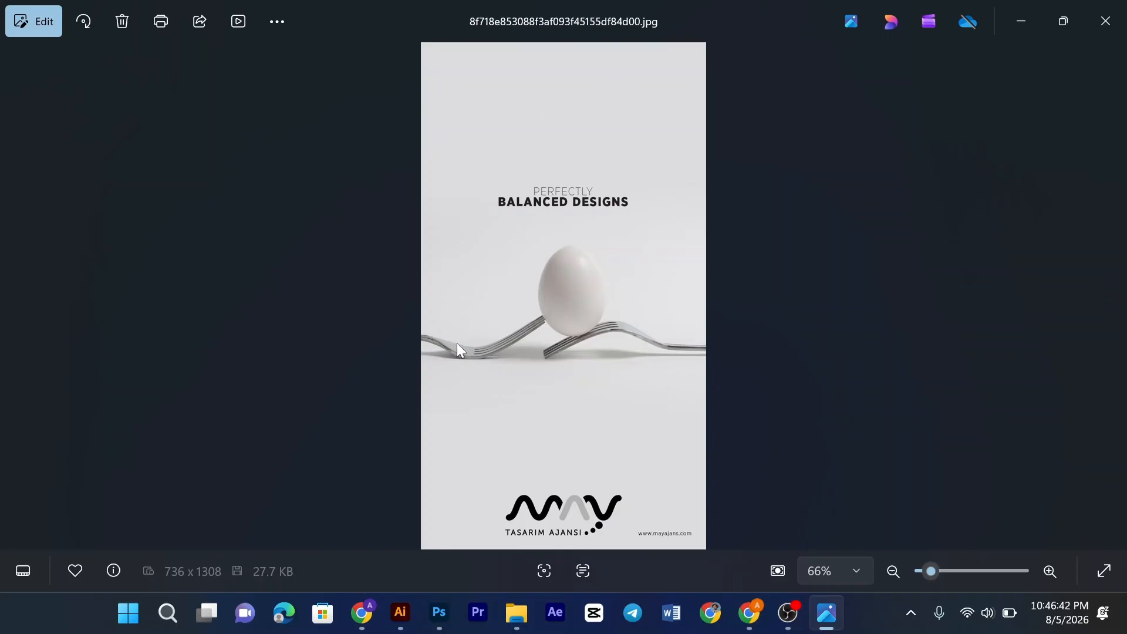
pyautogui.click(1105, 21)
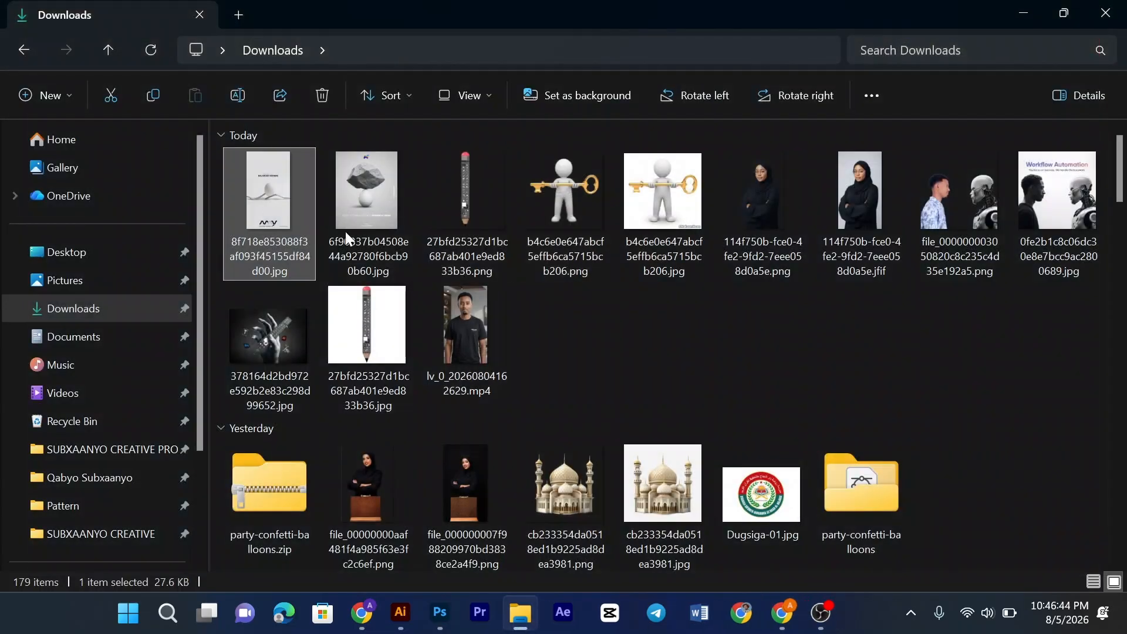
# Step: Switch to Photoshop and close the open pencil image without saving its changes
pyautogui.click(477, 620)
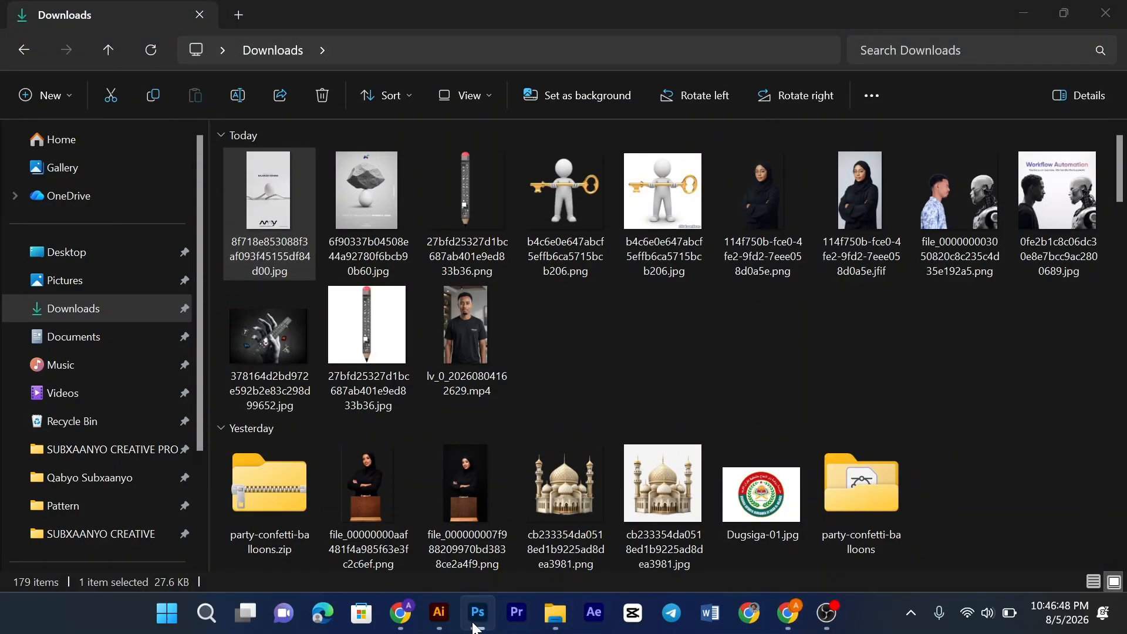
pyautogui.click(477, 618)
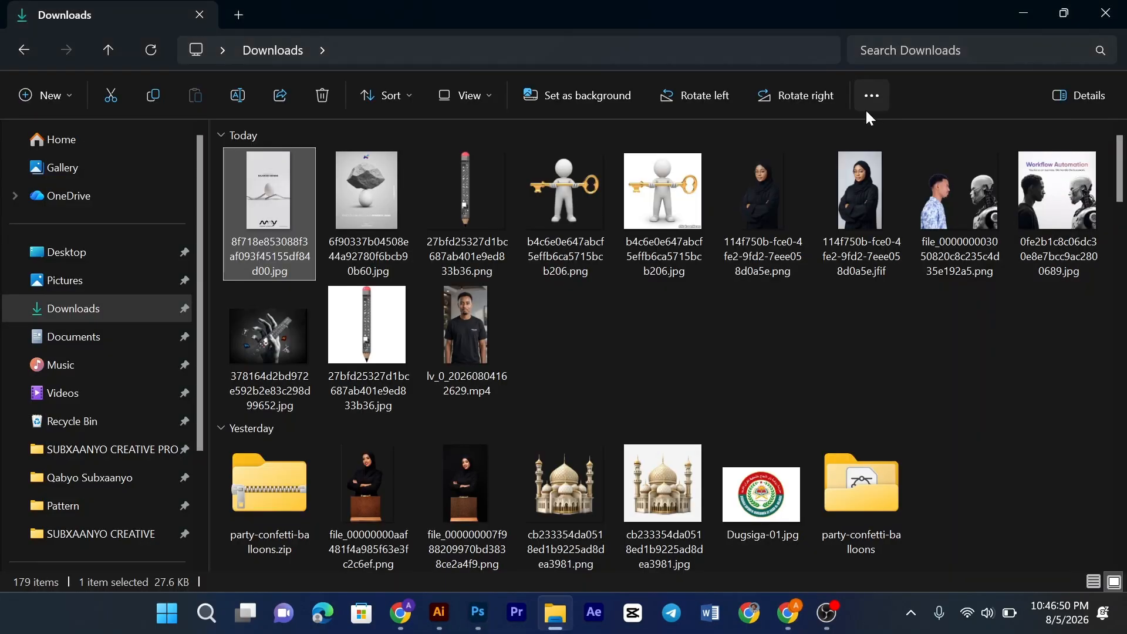
pyautogui.click(477, 614)
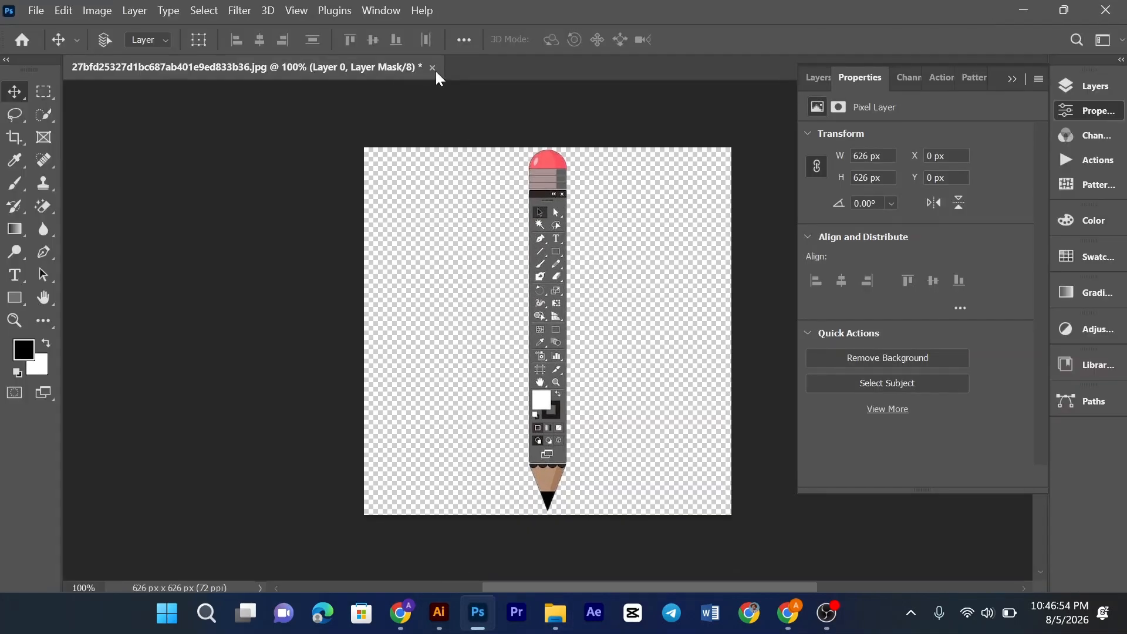
pyautogui.click(432, 68)
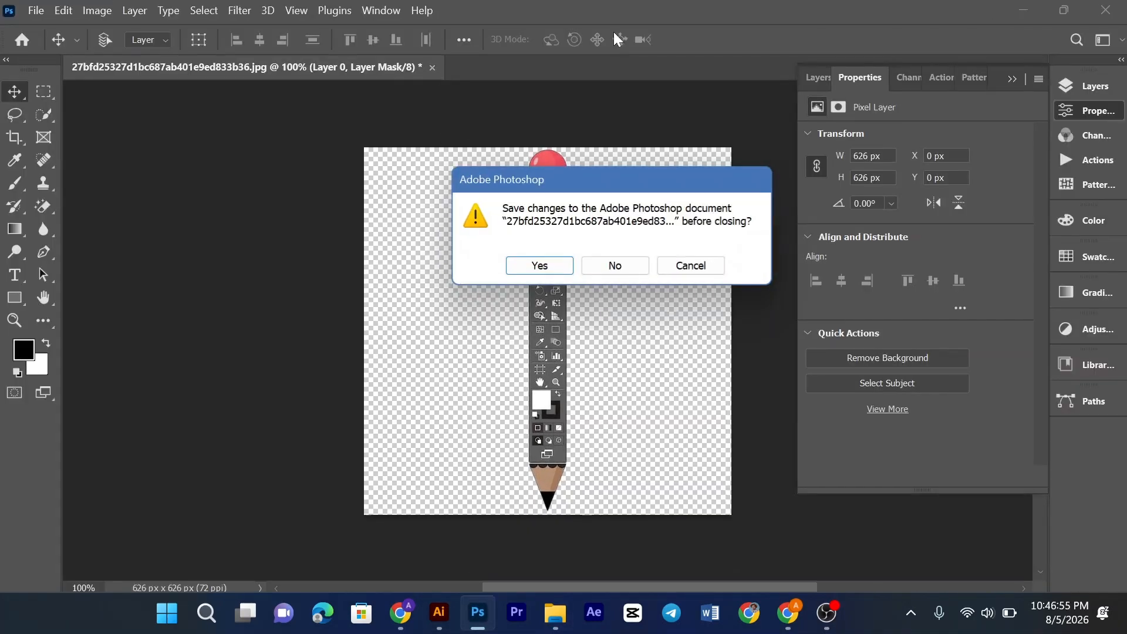
pyautogui.click(631, 266)
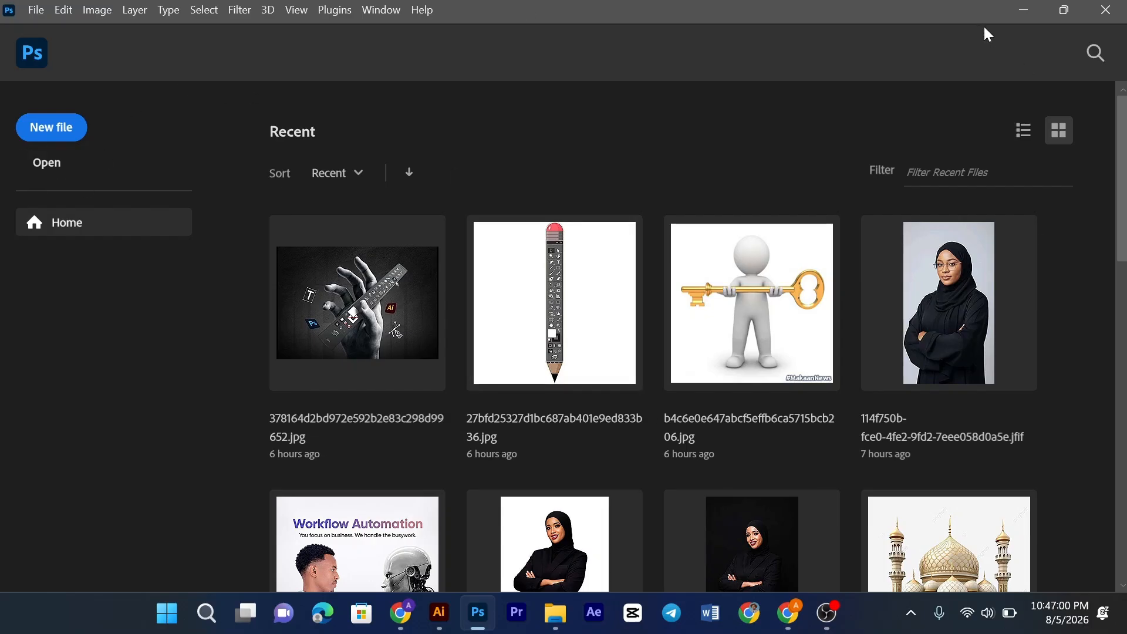
# Step: Open the poster image 8f718e853088f3af093f45155df84d00.jpg from Downloads for editing and clear the canvas view of the document properties
pyautogui.click(56, 158)
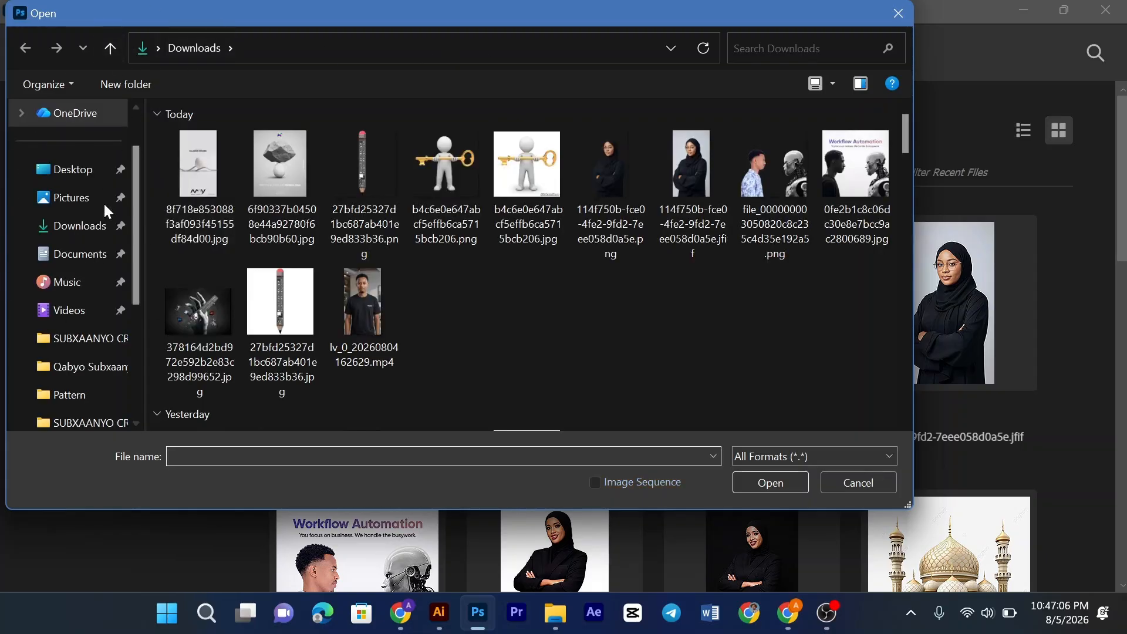
pyautogui.click(188, 176)
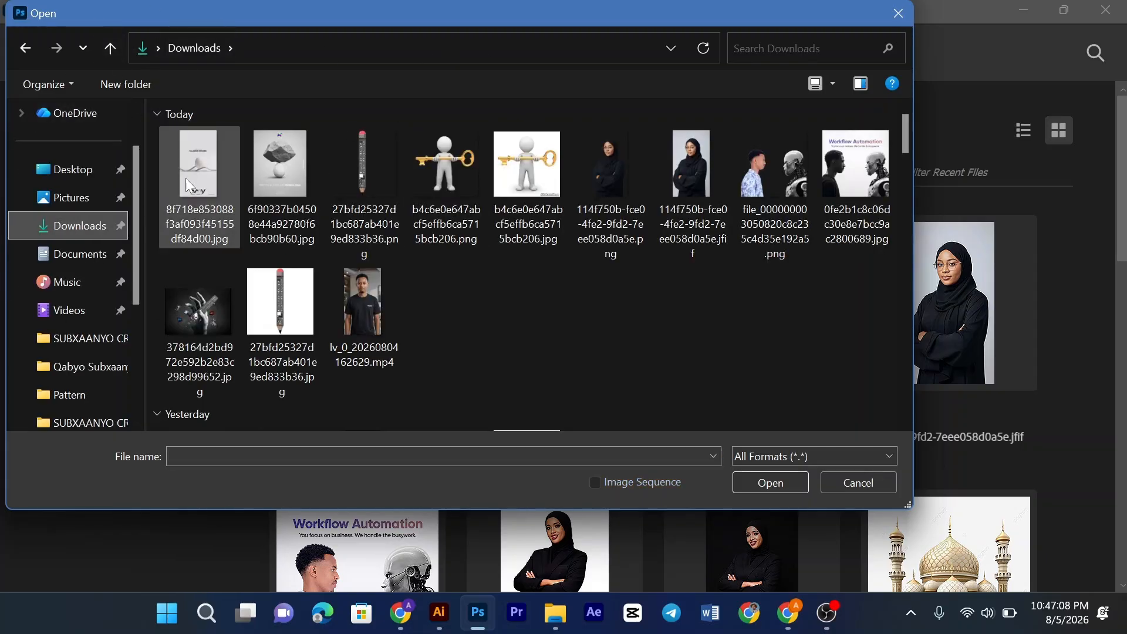
pyautogui.click(783, 484)
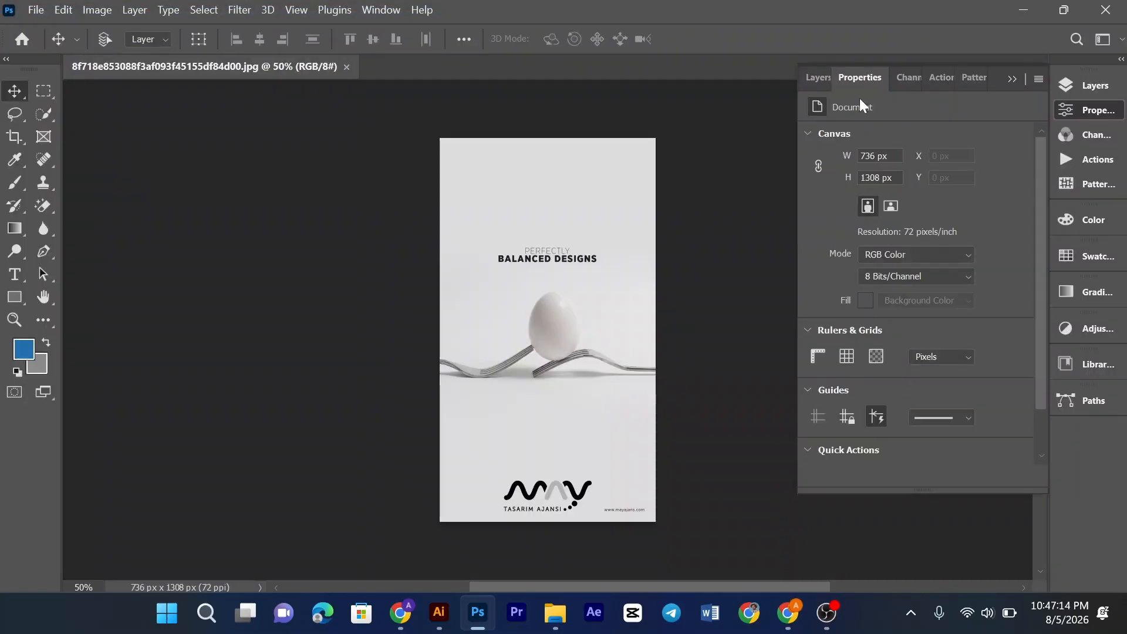
pyautogui.click(861, 87)
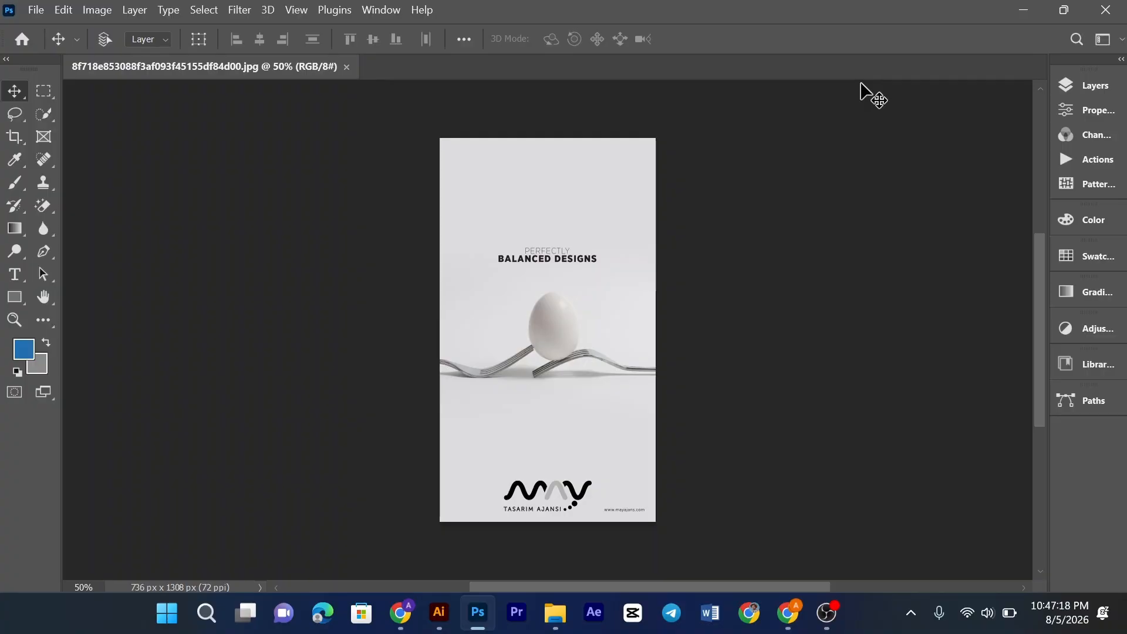
# Step: Inspect the egg and forks up close, and unlock the poster's Background layer so it is editable
pyautogui.hotkey('ctrl', '+')
pyautogui.hotkey('ctrl', '+')
pyautogui.hotkey('ctrl', '+')
pyautogui.hotkey('ctrl', '+')
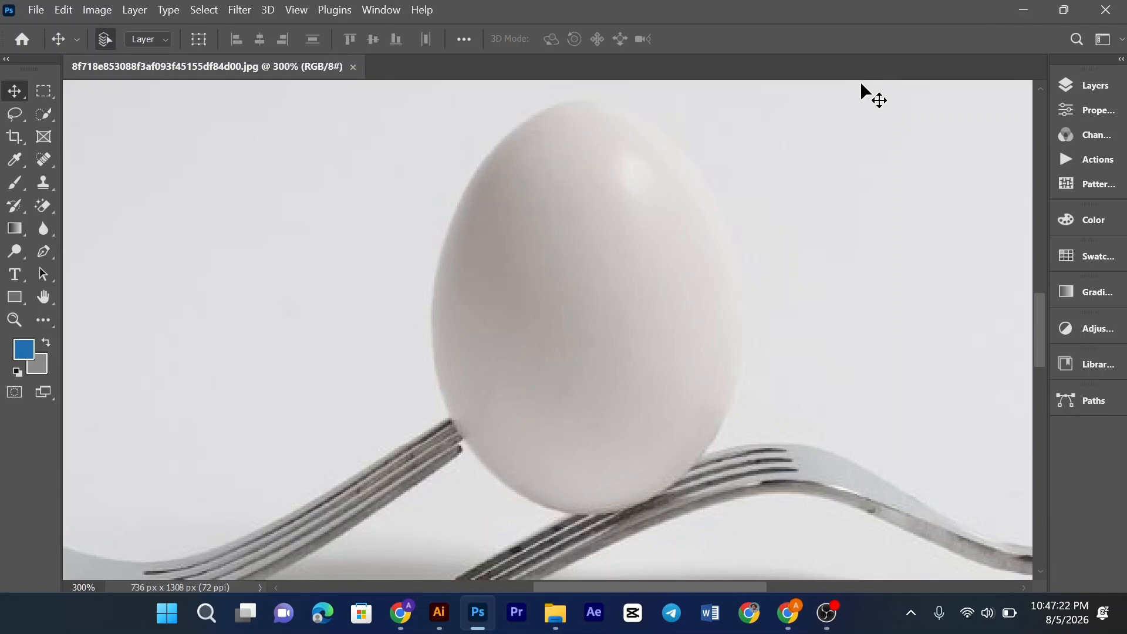
pyautogui.hotkey('ctrl', '0')
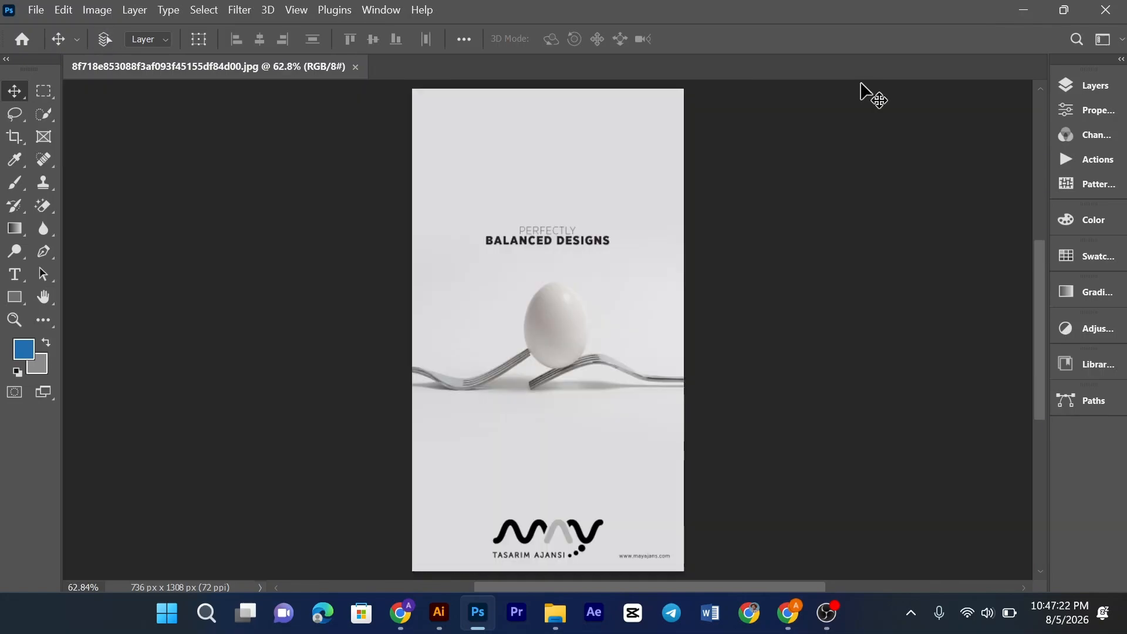
pyautogui.click(1062, 81)
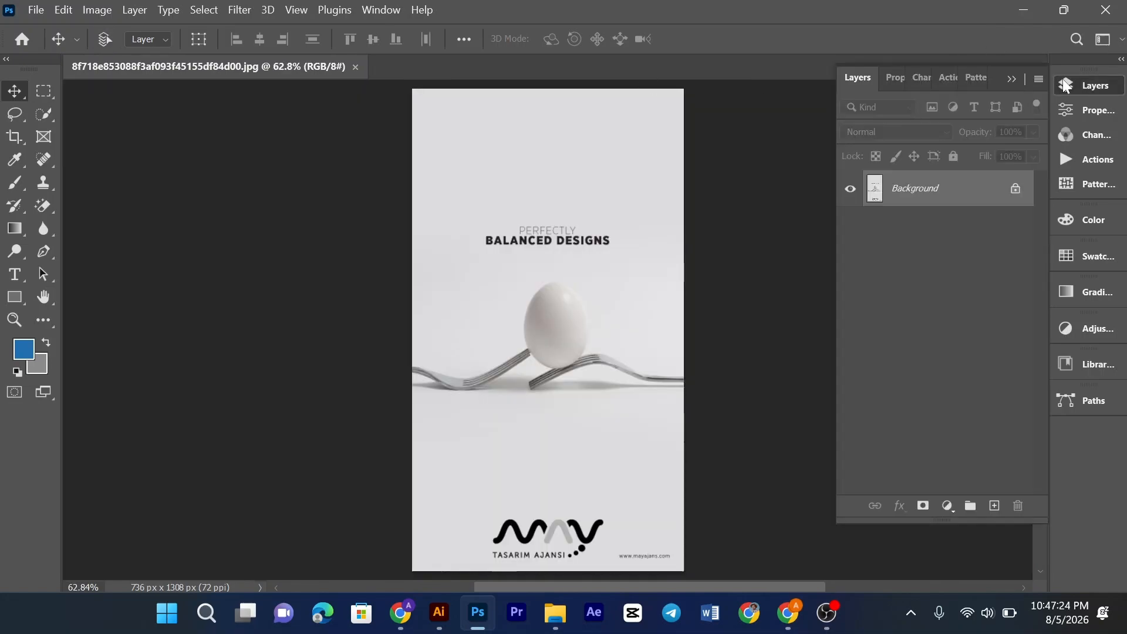
pyautogui.click(1015, 188)
# Step: Try the automatic Remove Background action on the poster layer, check the cutout and undo it
pyautogui.click(1073, 113)
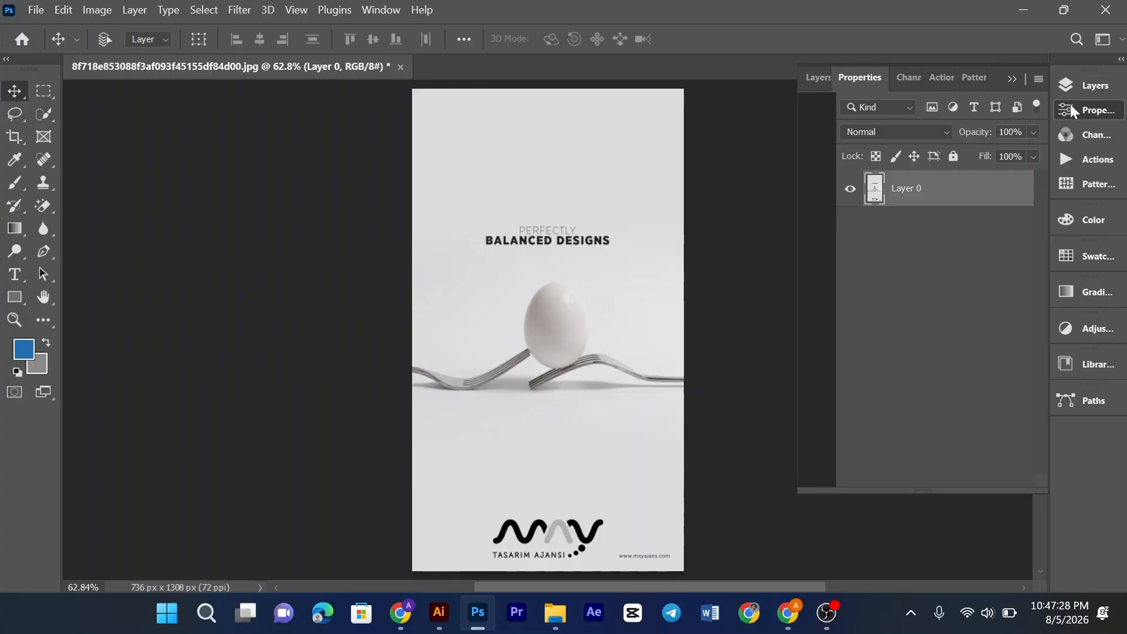
pyautogui.click(889, 358)
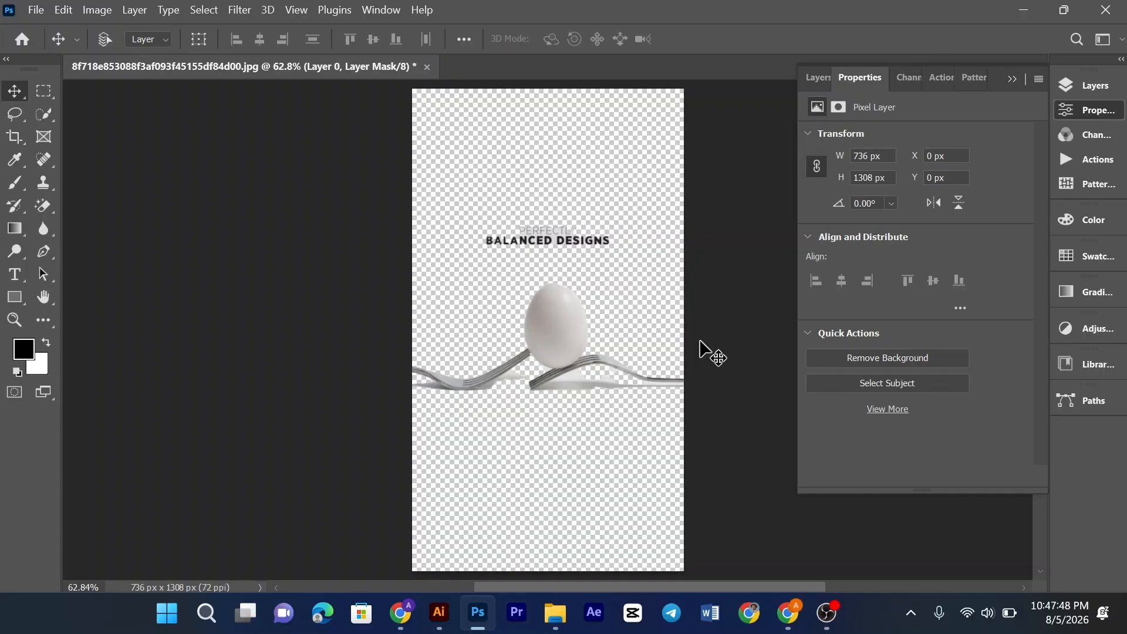
pyautogui.click(858, 73)
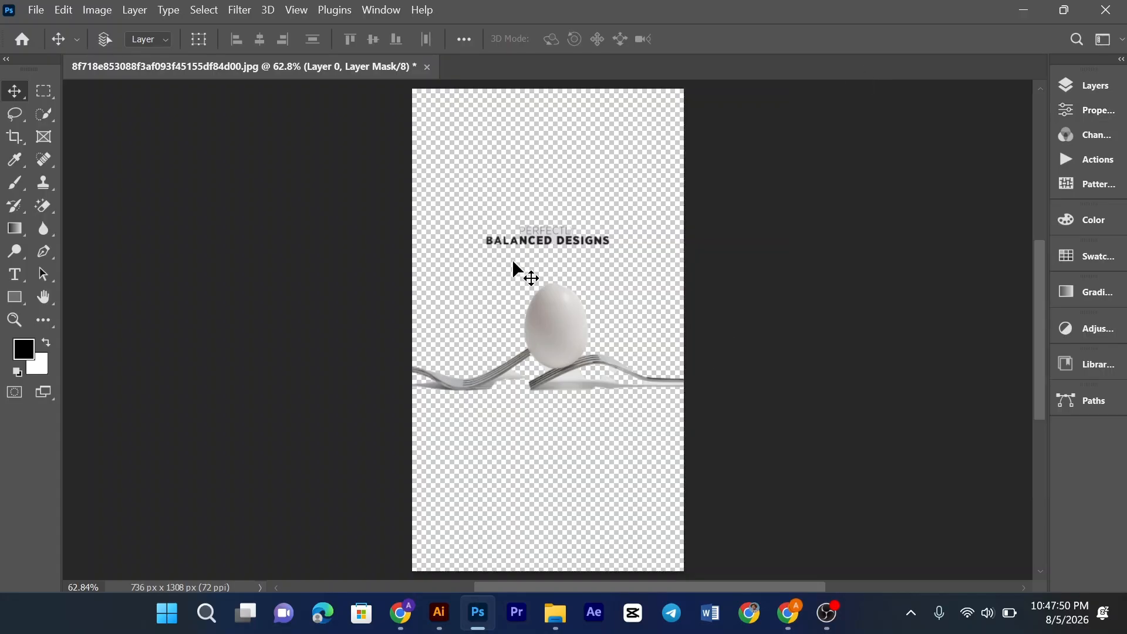
pyautogui.scroll(-5, 644, 318)
pyautogui.scroll(2, 550, 275)
pyautogui.scroll(1, 552, 279)
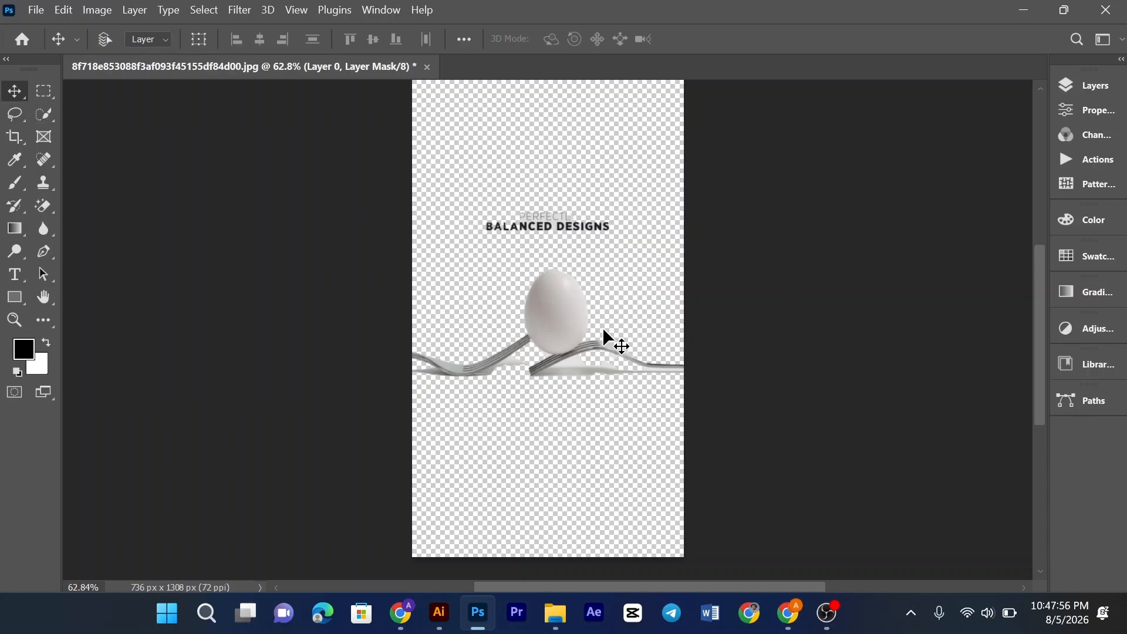
pyautogui.hotkey('ctrl', 'z')
pyautogui.hotkey('ctrl', 'z')
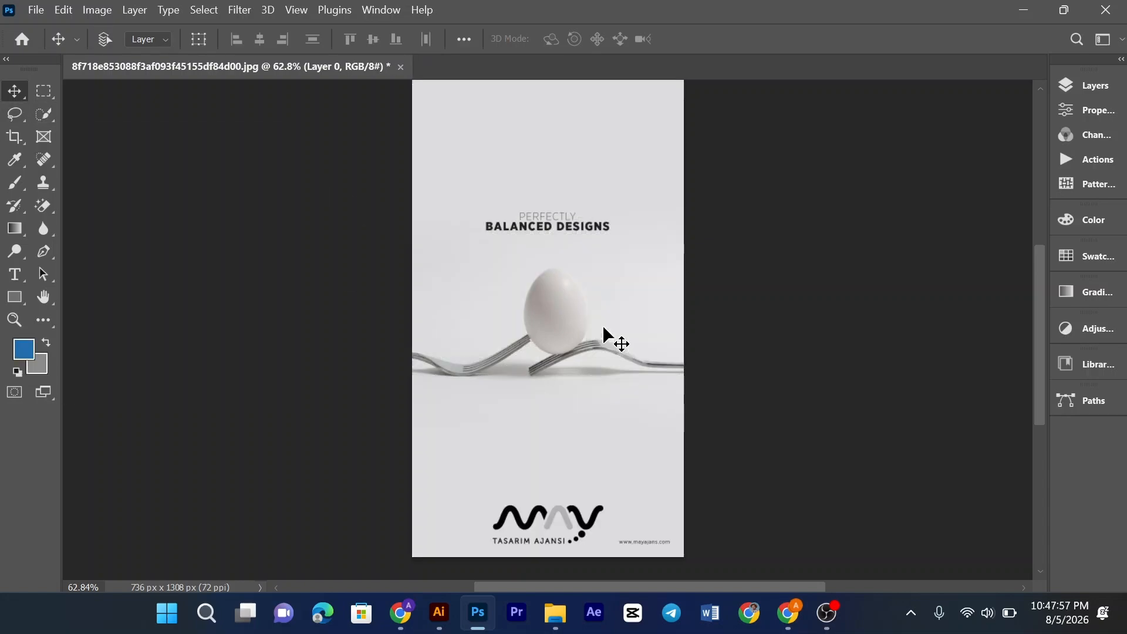
# Step: Select the poster layer's subject automatically with the Select Subject command
pyautogui.click(203, 10)
pyautogui.click(251, 210)
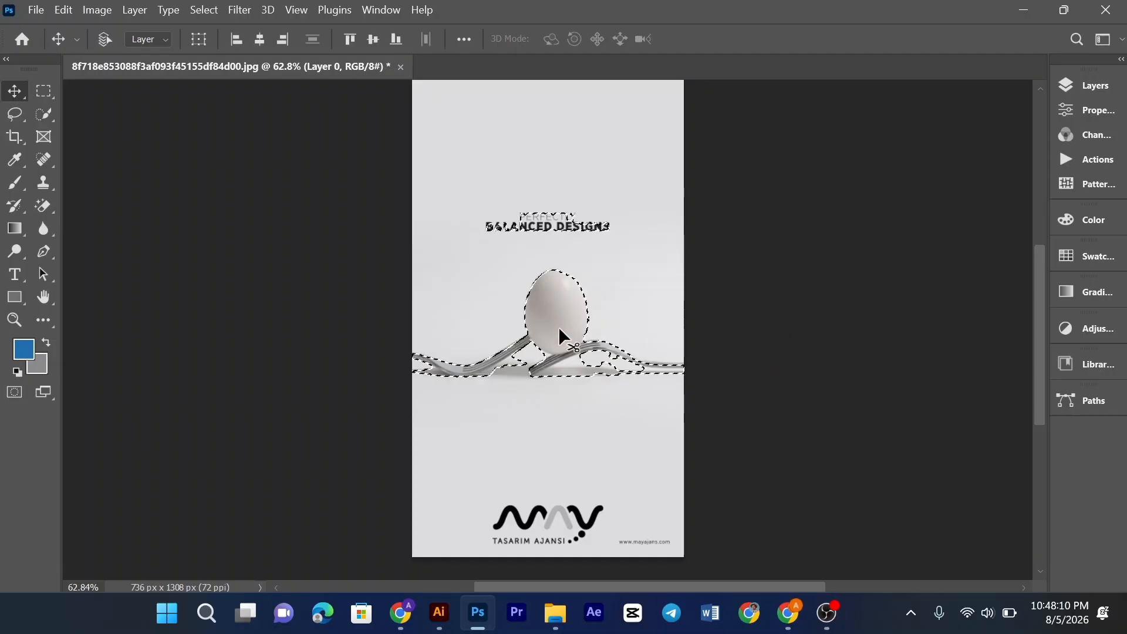
pyautogui.click(827, 614)
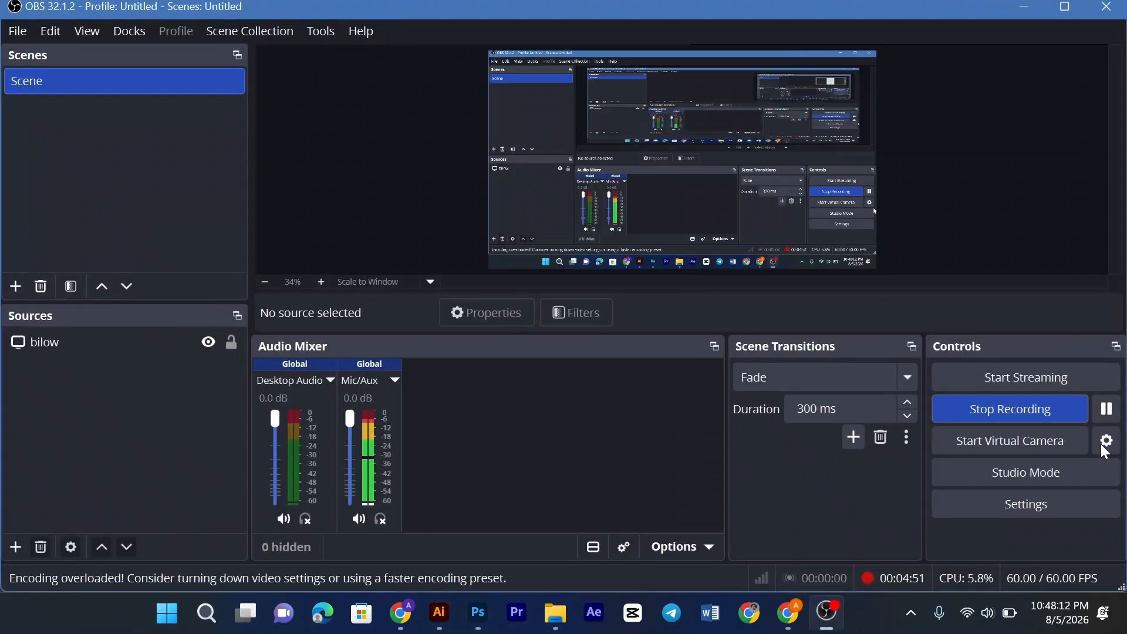
# Step: Nudge the egg and forks cutout slightly down on the canvas and check its layer
pyautogui.click(1024, 9)
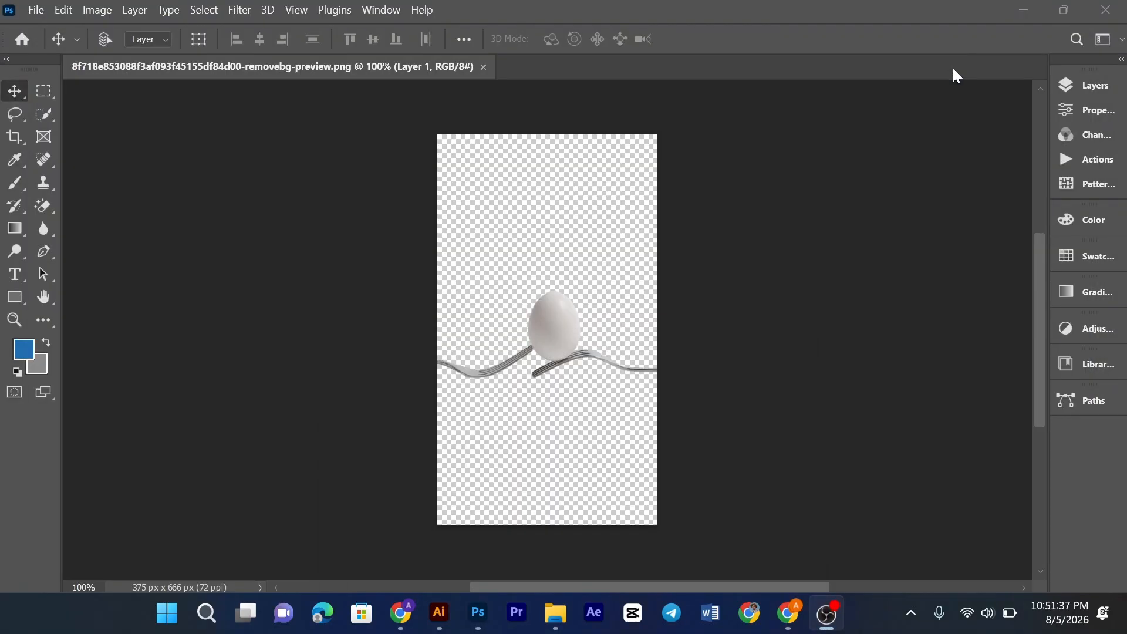
pyautogui.moveTo(551, 339); pyautogui.dragTo(565, 344)
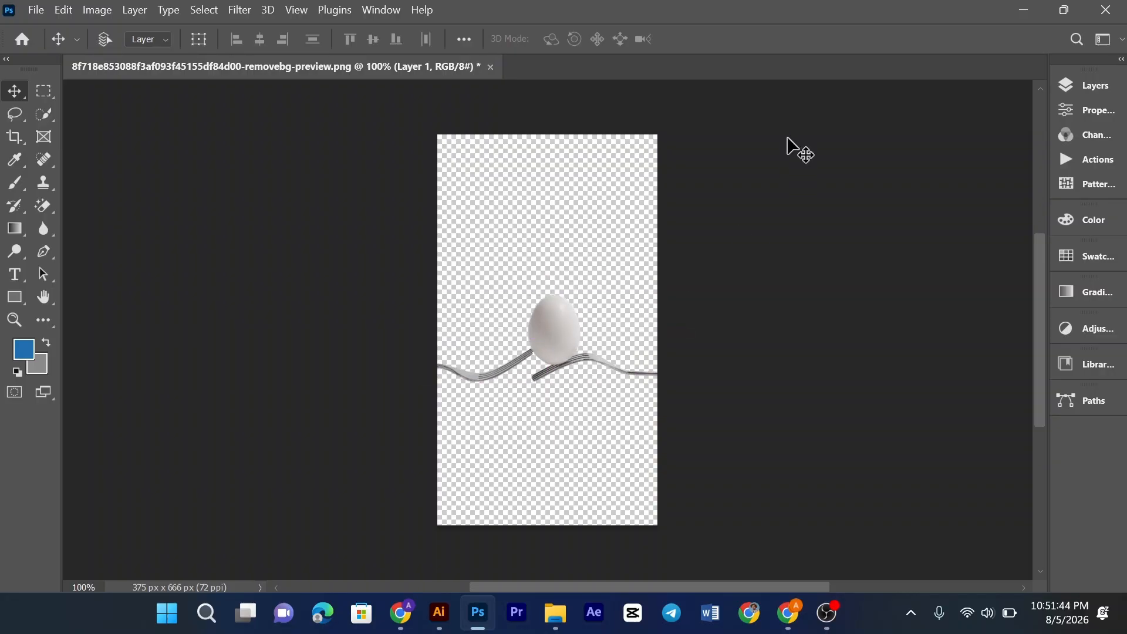
pyautogui.click(1061, 84)
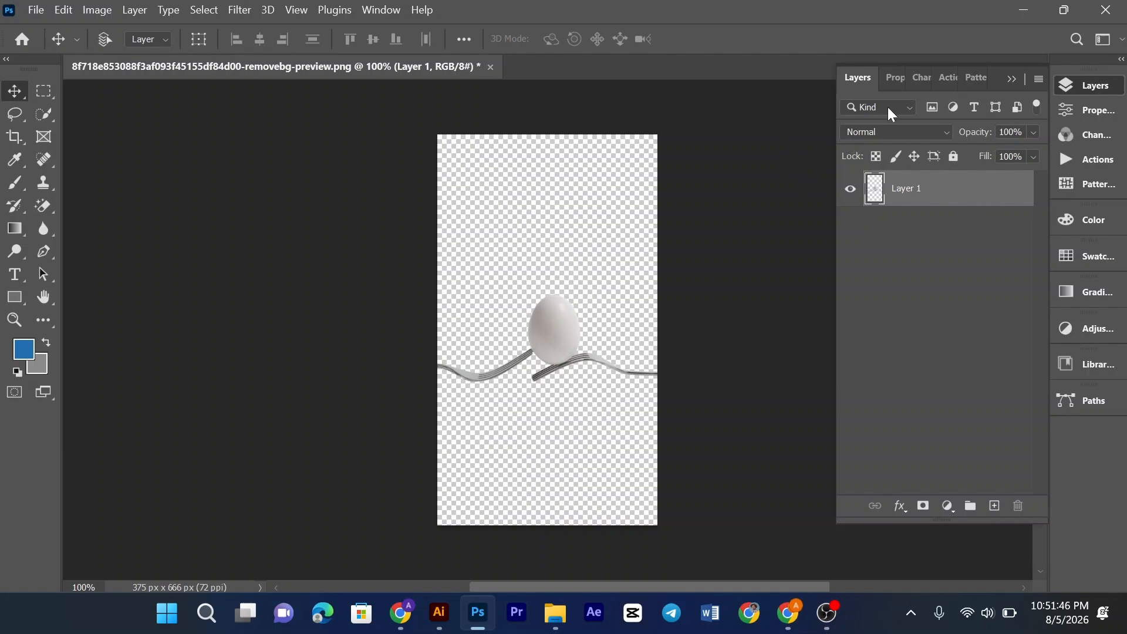
pyautogui.click(861, 81)
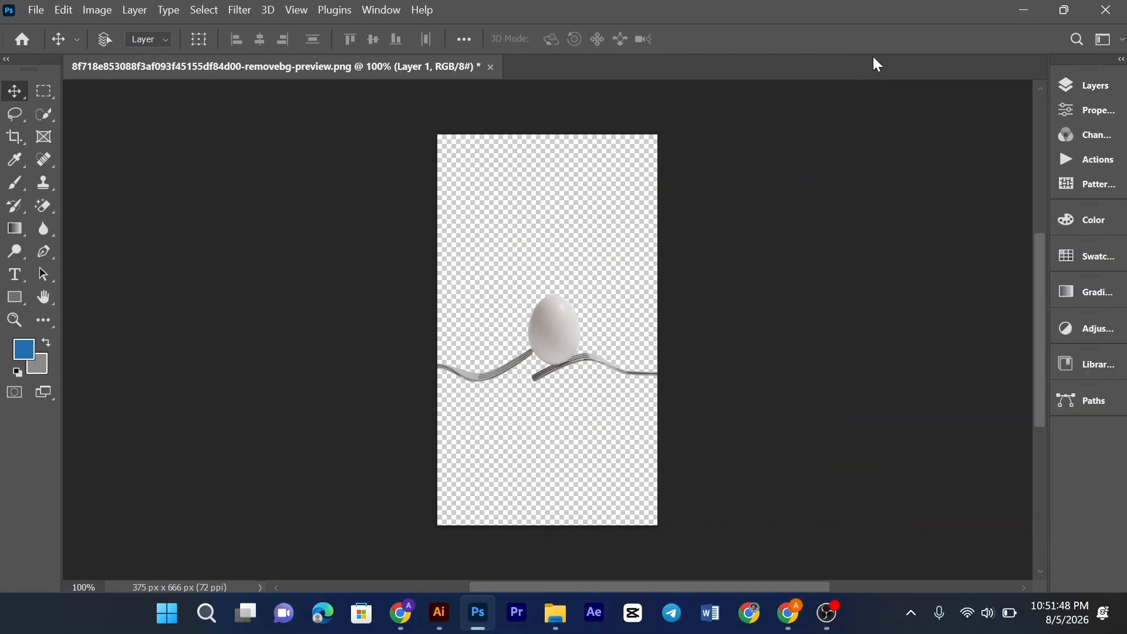
pyautogui.click(1076, 89)
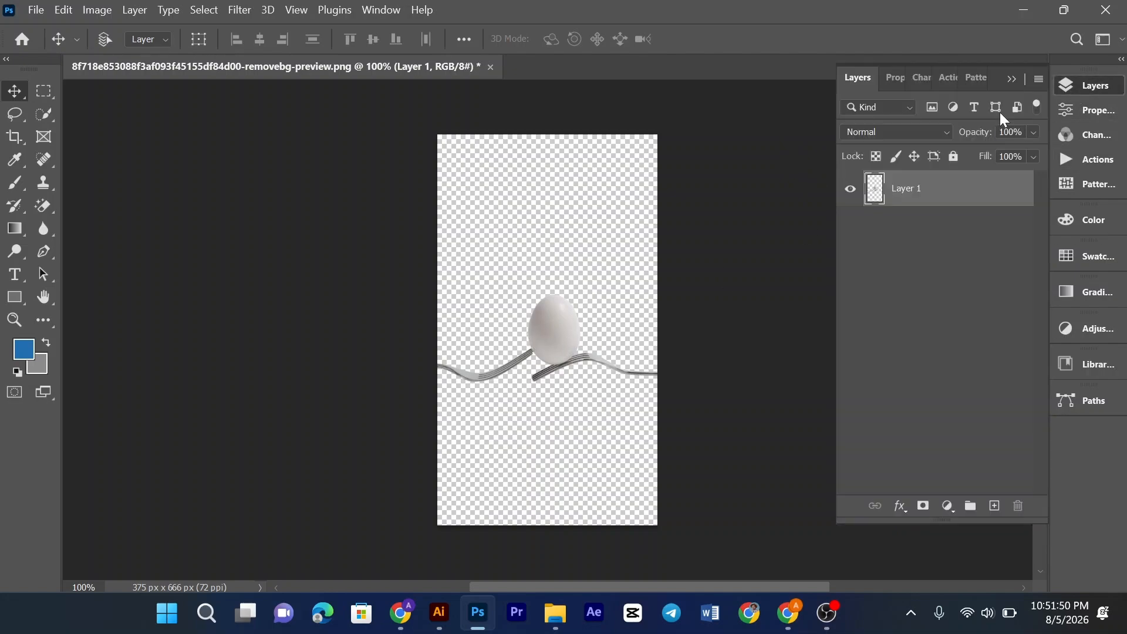
pyautogui.click(852, 76)
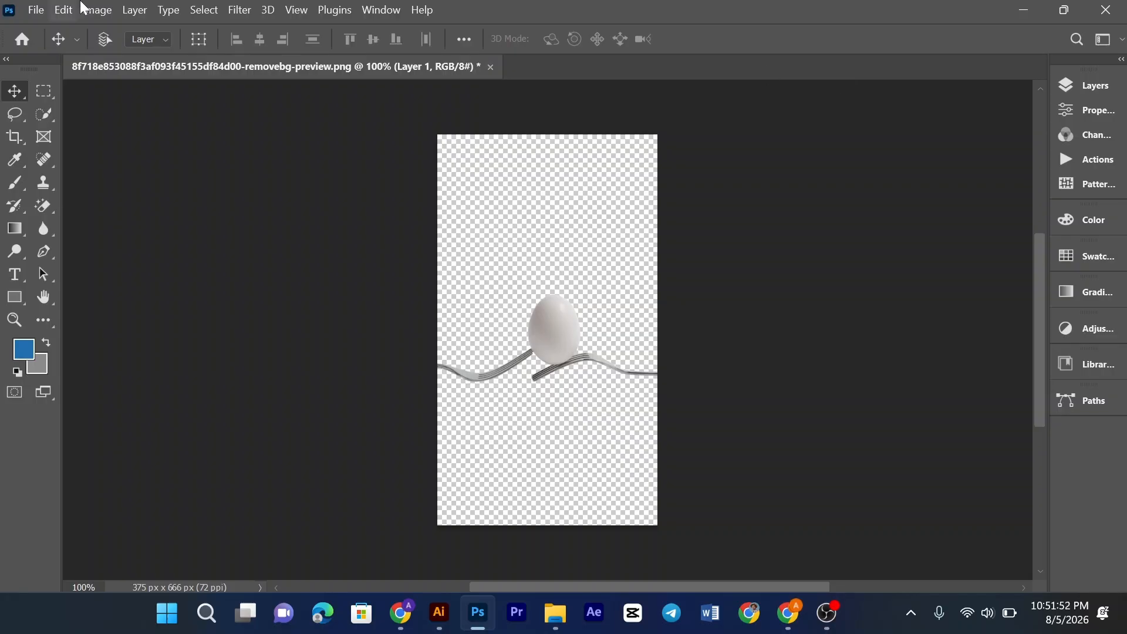
# Step: Apply a Vibrance adjustment to the egg and forks cutout with vibrance at +49 and increased saturation
pyautogui.click(97, 10)
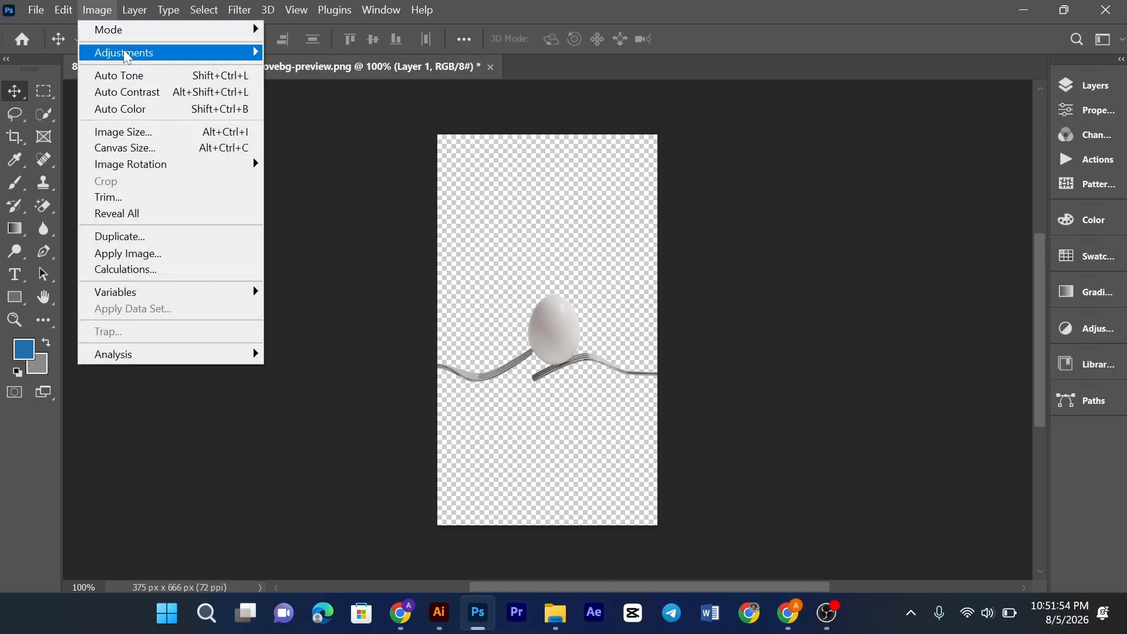
pyautogui.moveTo(134, 54)
pyautogui.click(353, 128)
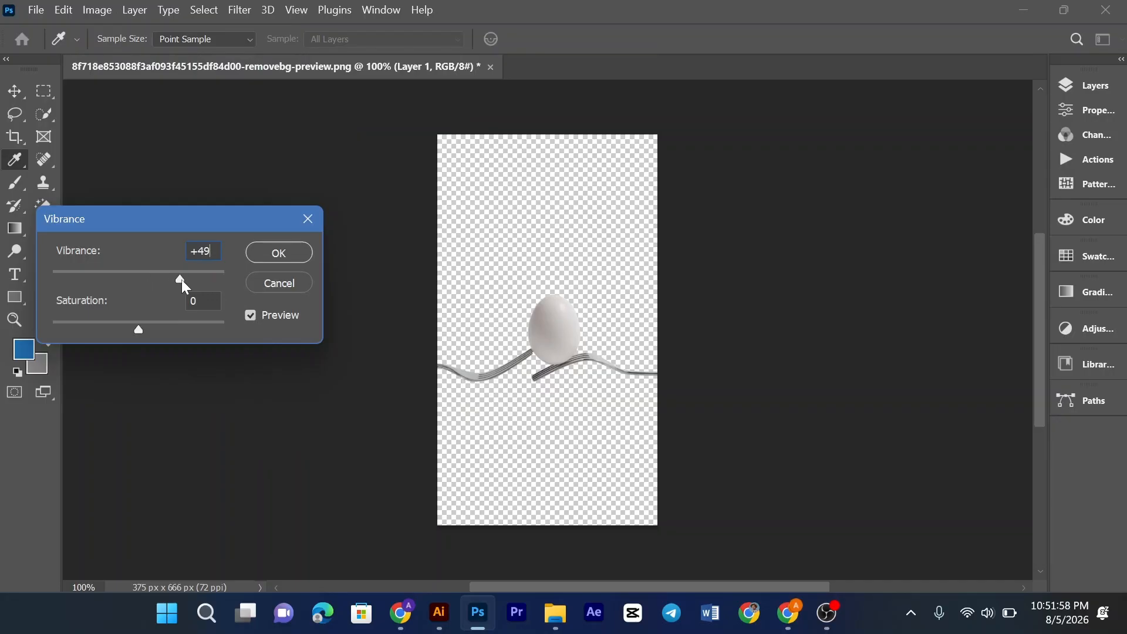
pyautogui.moveTo(134, 328); pyautogui.dragTo(169, 319)
pyautogui.click(278, 252)
pyautogui.press('v')
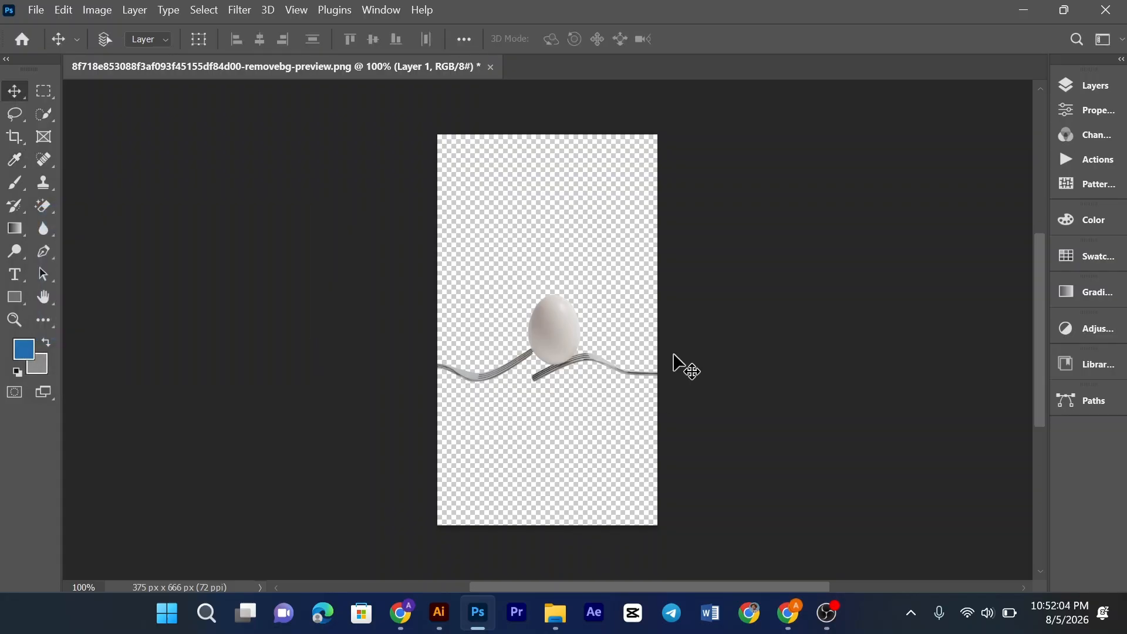
# Step: Smooth the egg and forks cutout with a Surface Blur of radius 96 pixels and threshold 8 levels
pyautogui.click(240, 9)
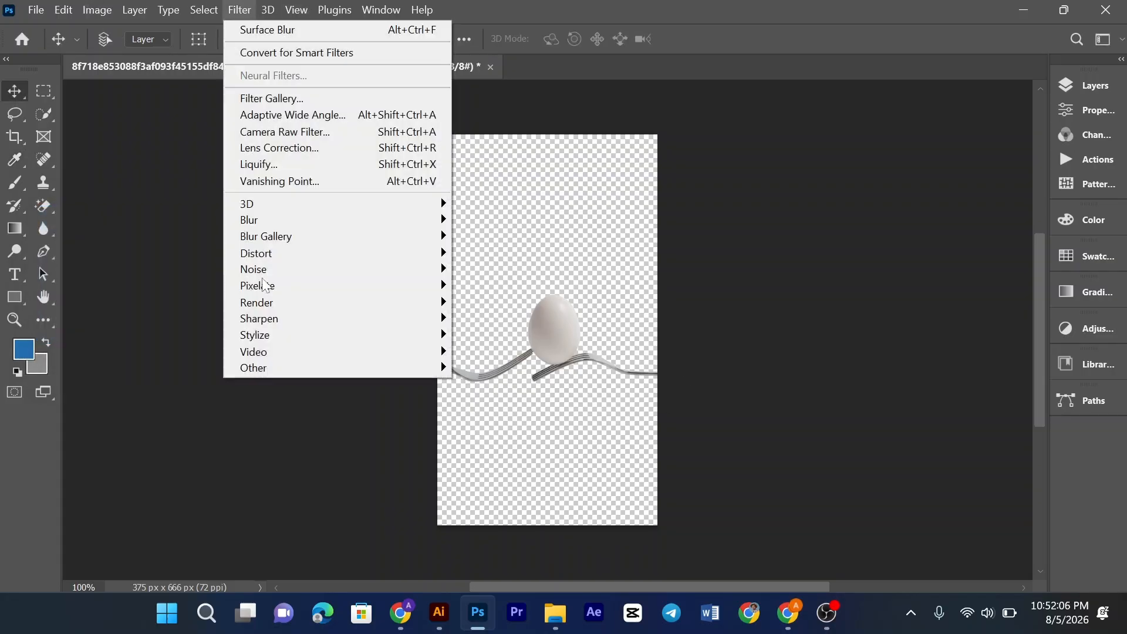
pyautogui.moveTo(259, 227)
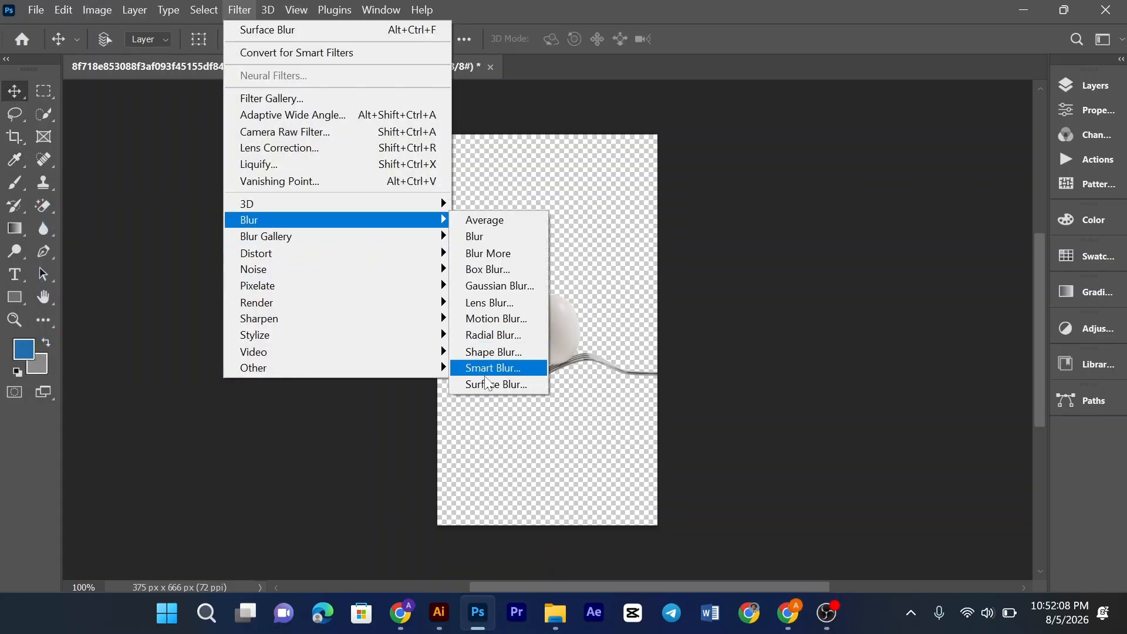
pyautogui.click(491, 384)
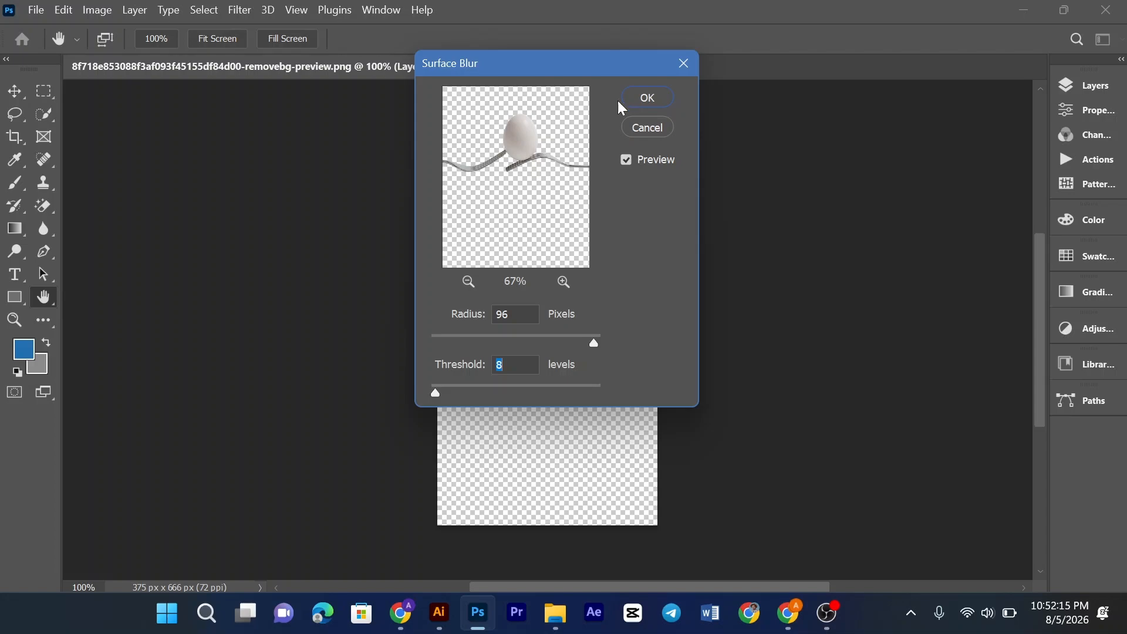
pyautogui.press('Return')
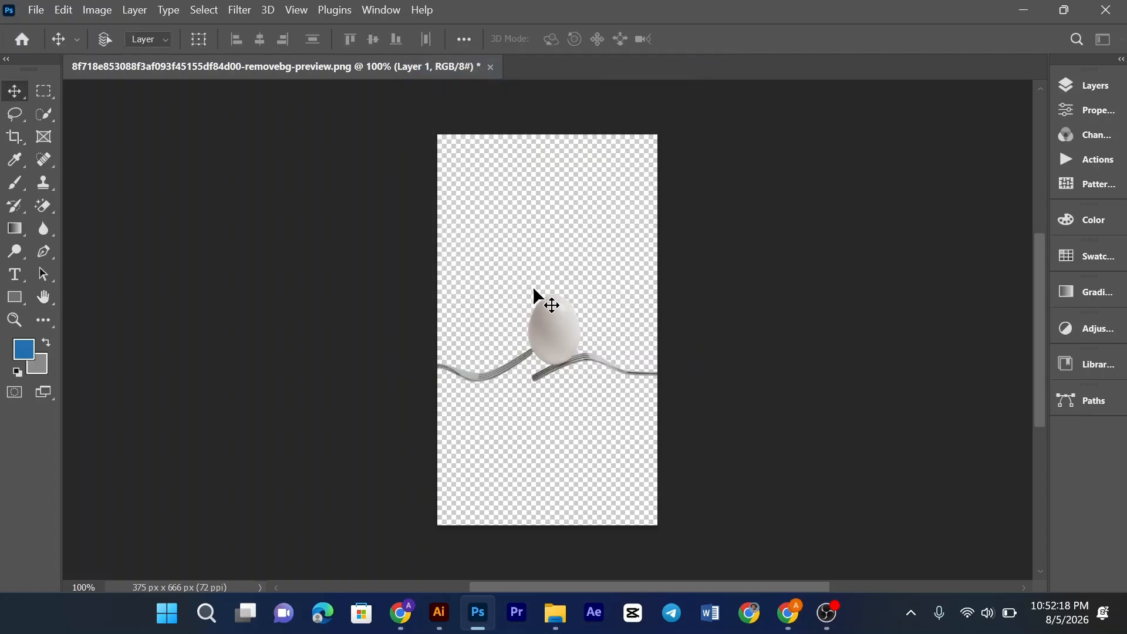
# Step: Set up an Export As of the cutout, previewing JPG and then choosing PNG with transparency as the format
pyautogui.click(45, 9)
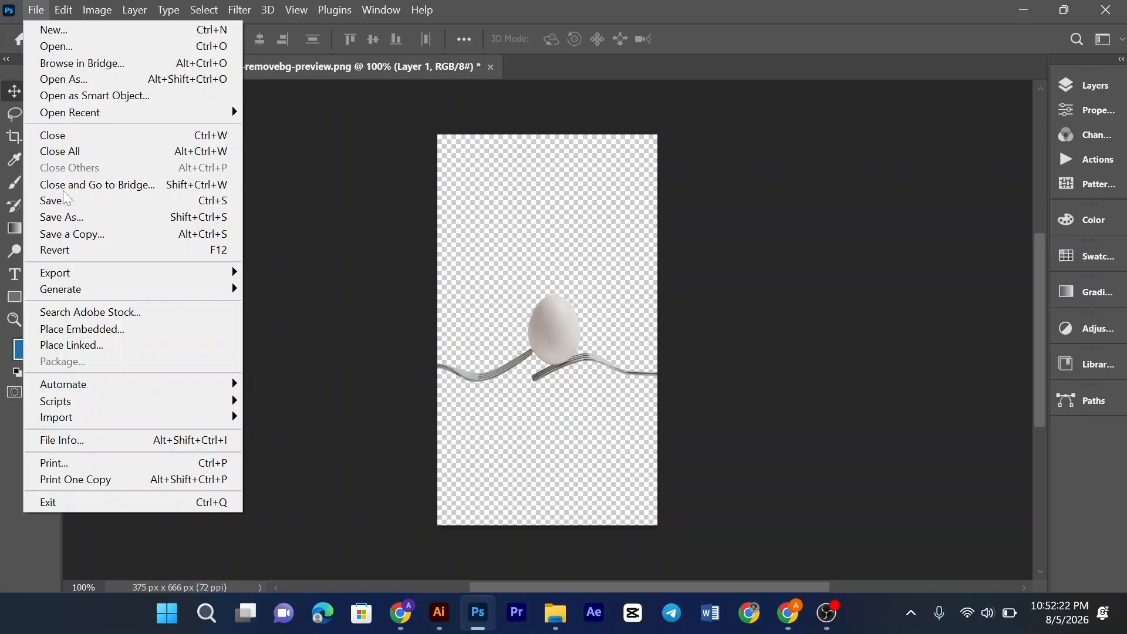
pyautogui.moveTo(79, 278)
pyautogui.click(269, 289)
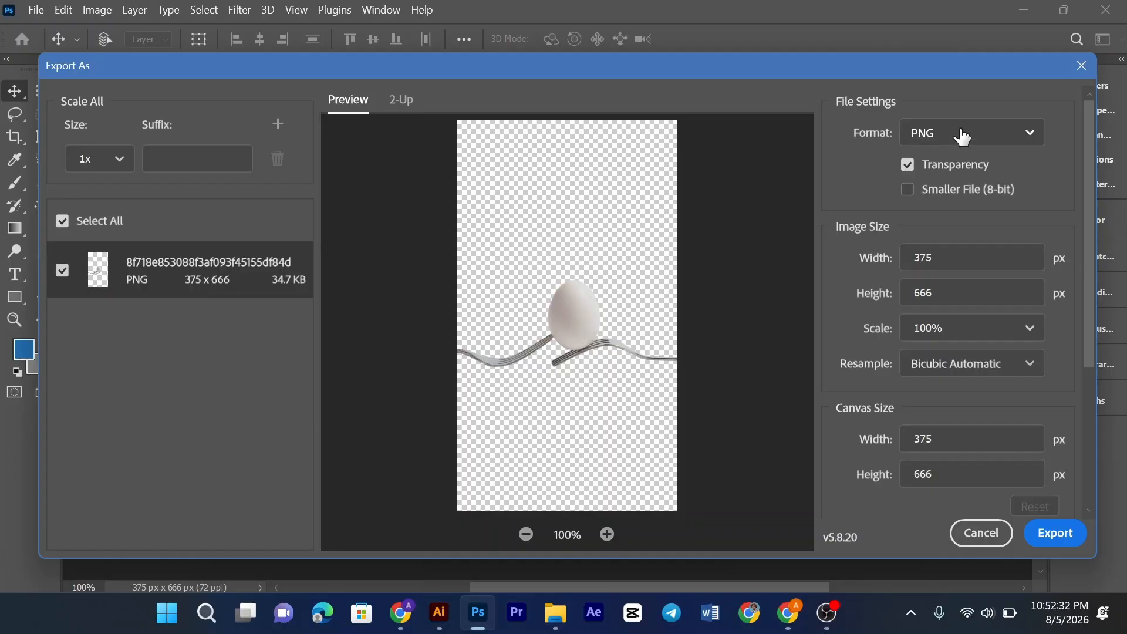
pyautogui.click(963, 137)
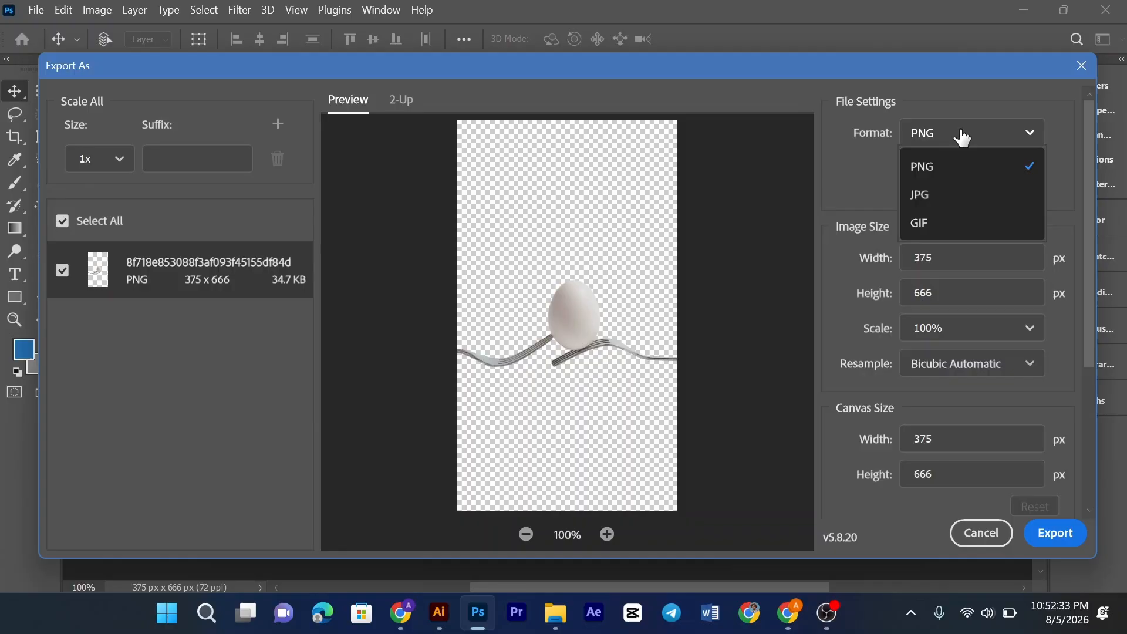
pyautogui.click(932, 197)
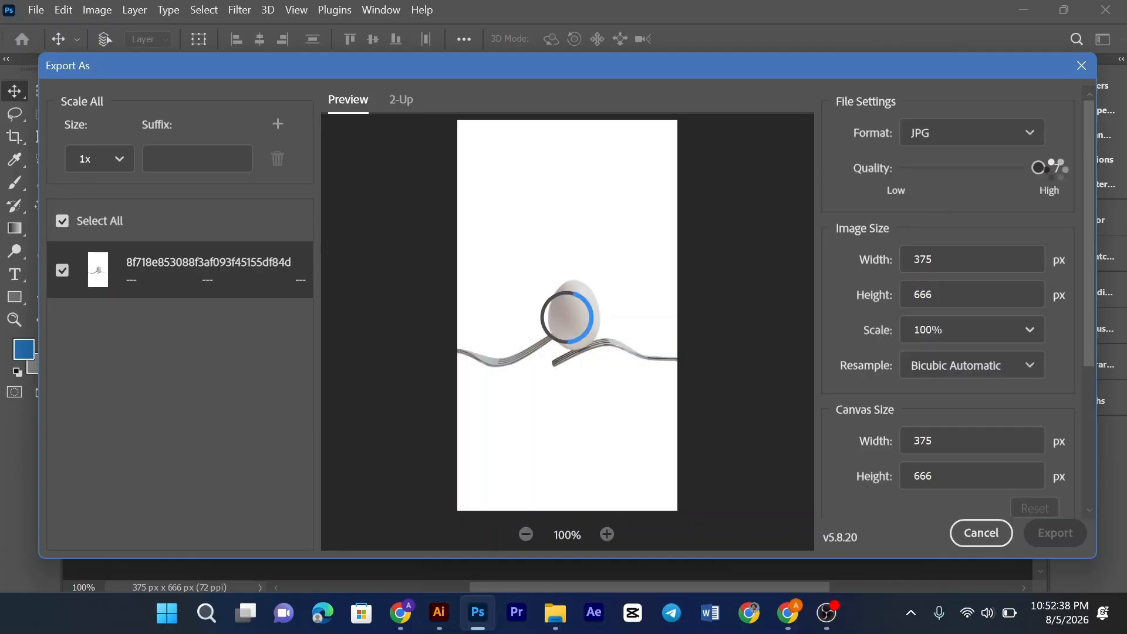
pyautogui.click(918, 134)
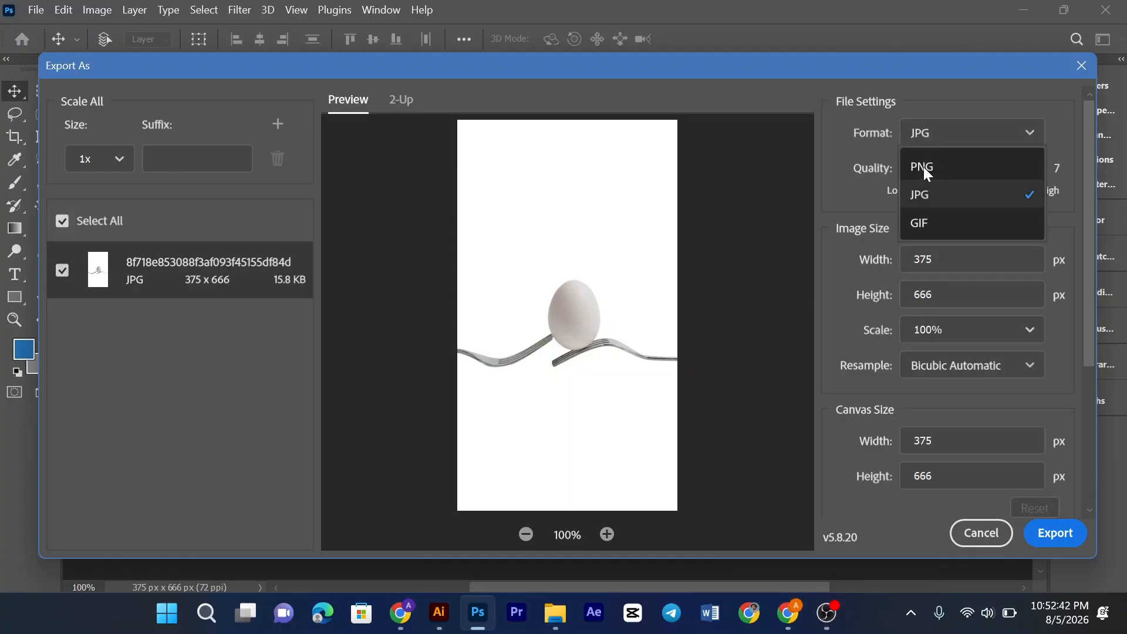
pyautogui.click(924, 167)
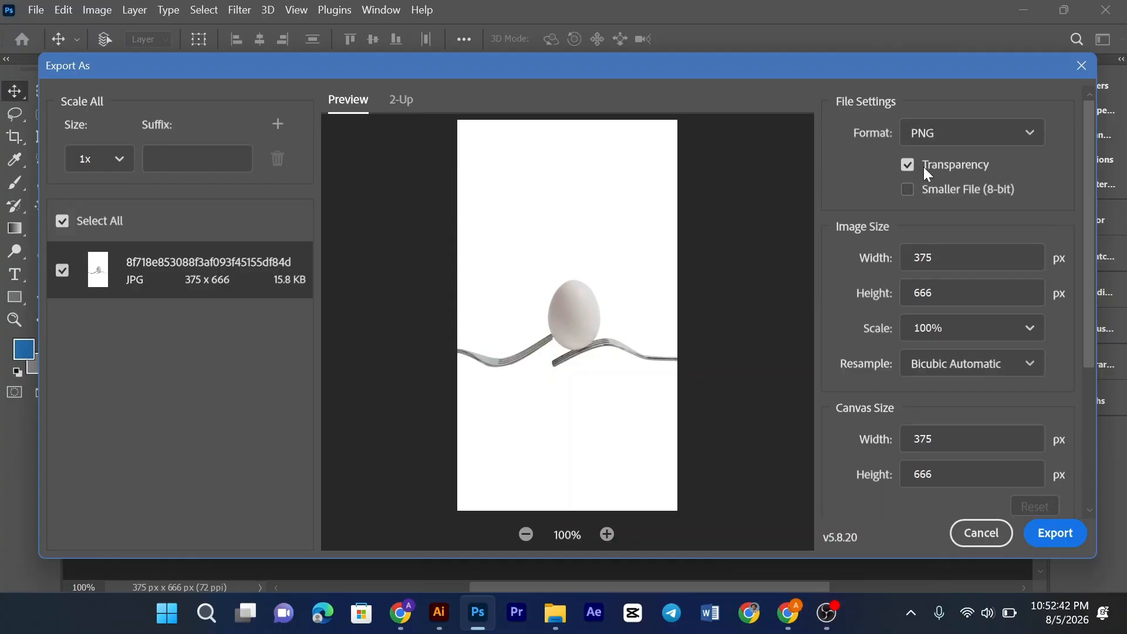
# Step: Export the cutout PNG to the Pictures folder under its existing file name, without replacing the copy in Downloads
pyautogui.click(1065, 534)
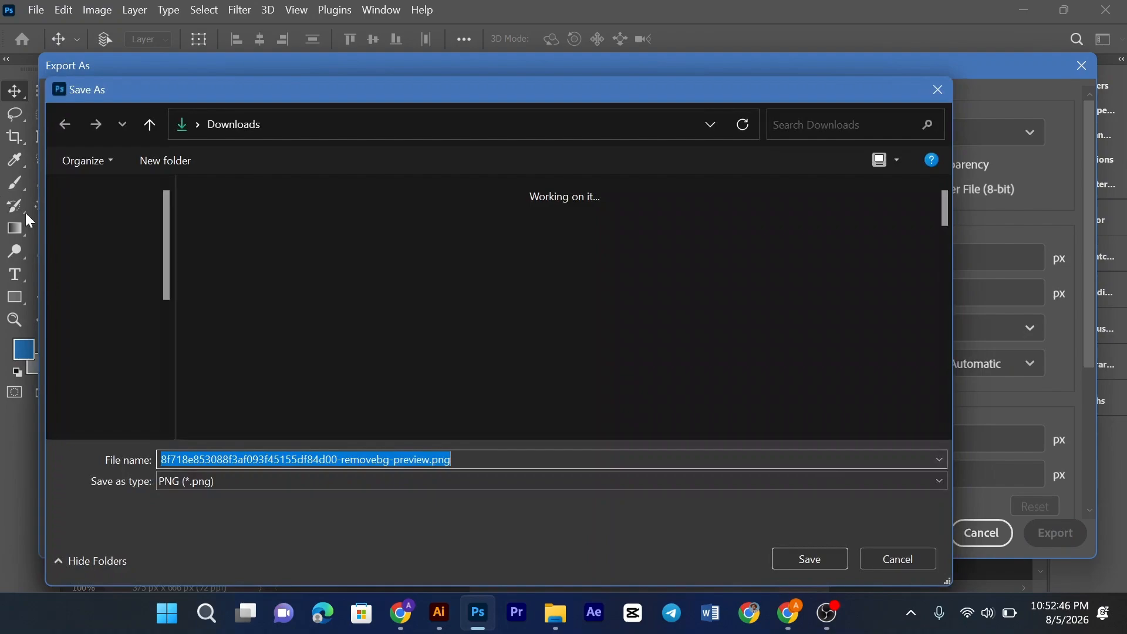
pyautogui.click(119, 306)
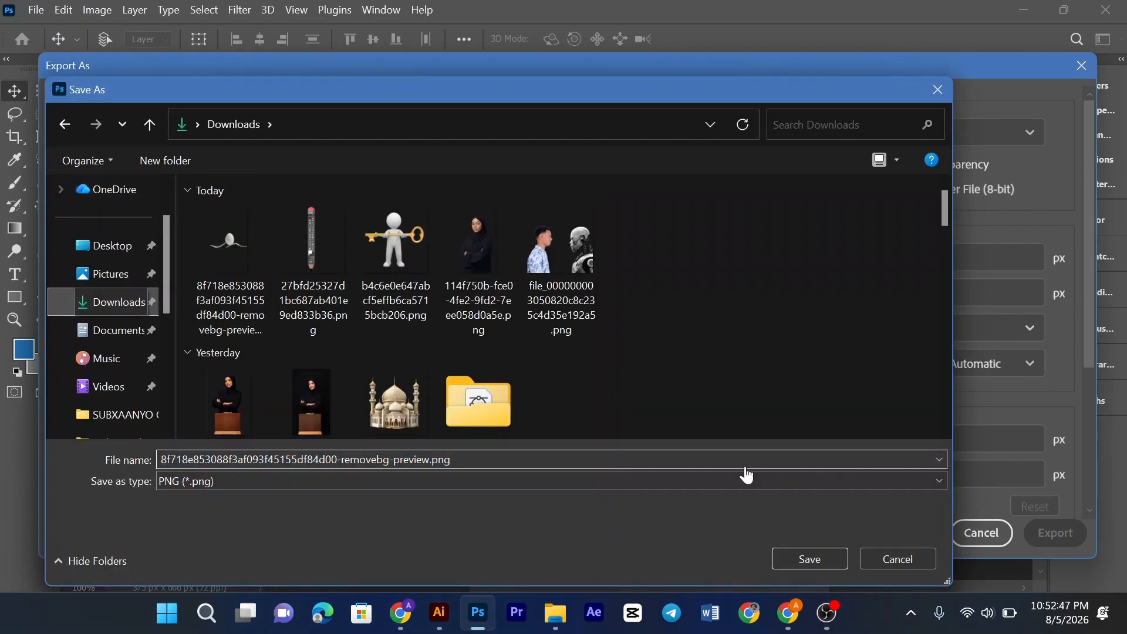
pyautogui.click(810, 552)
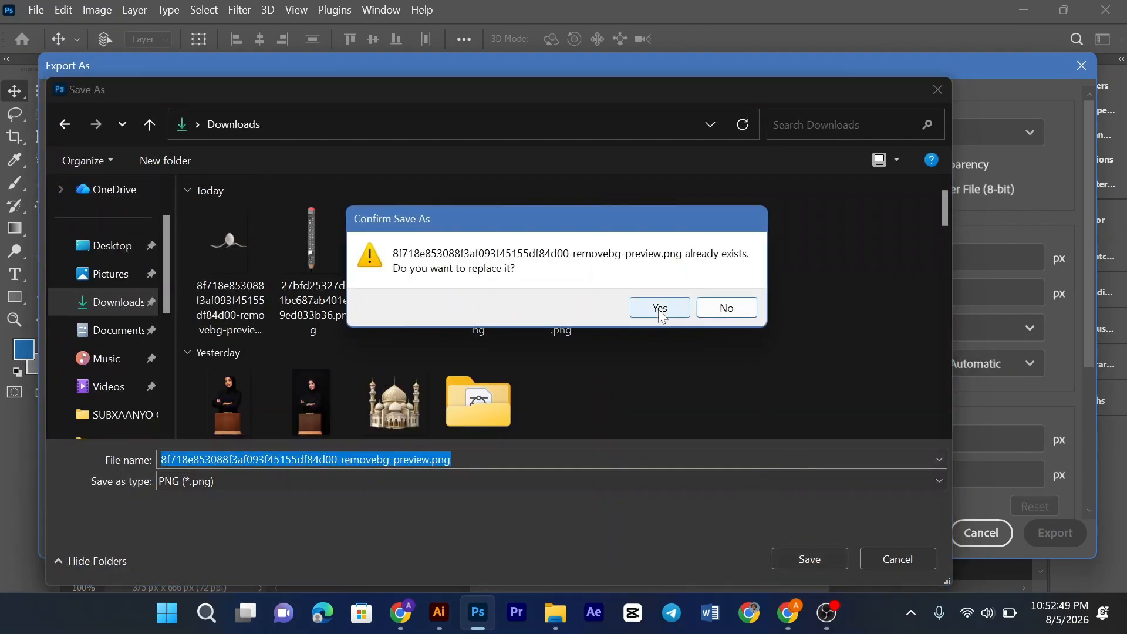
pyautogui.click(726, 307)
pyautogui.click(111, 274)
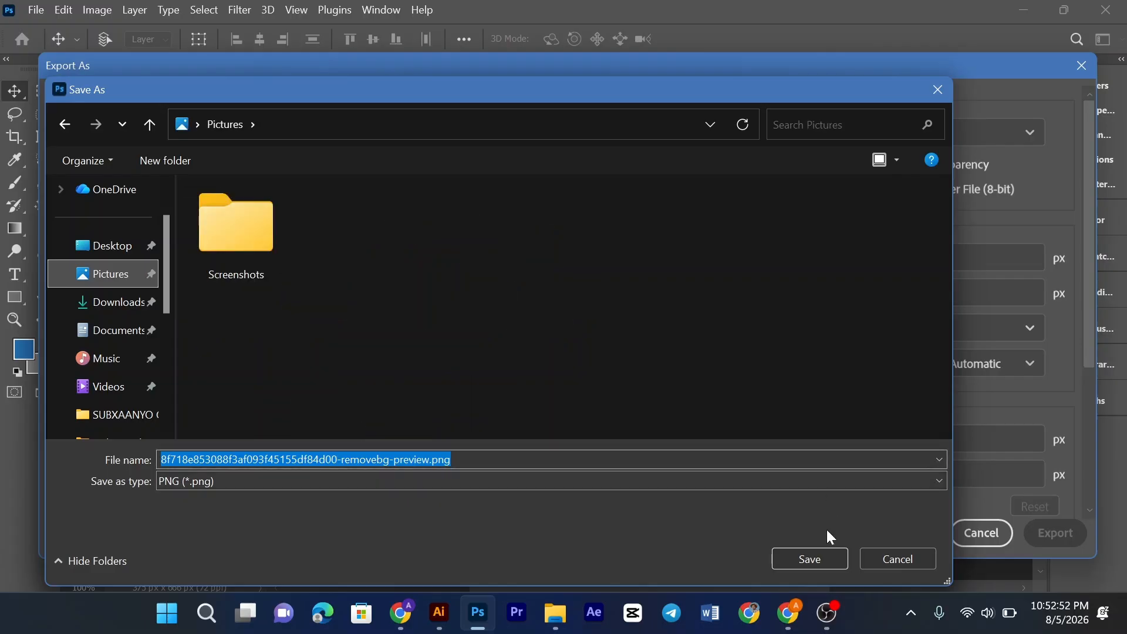
pyautogui.click(812, 562)
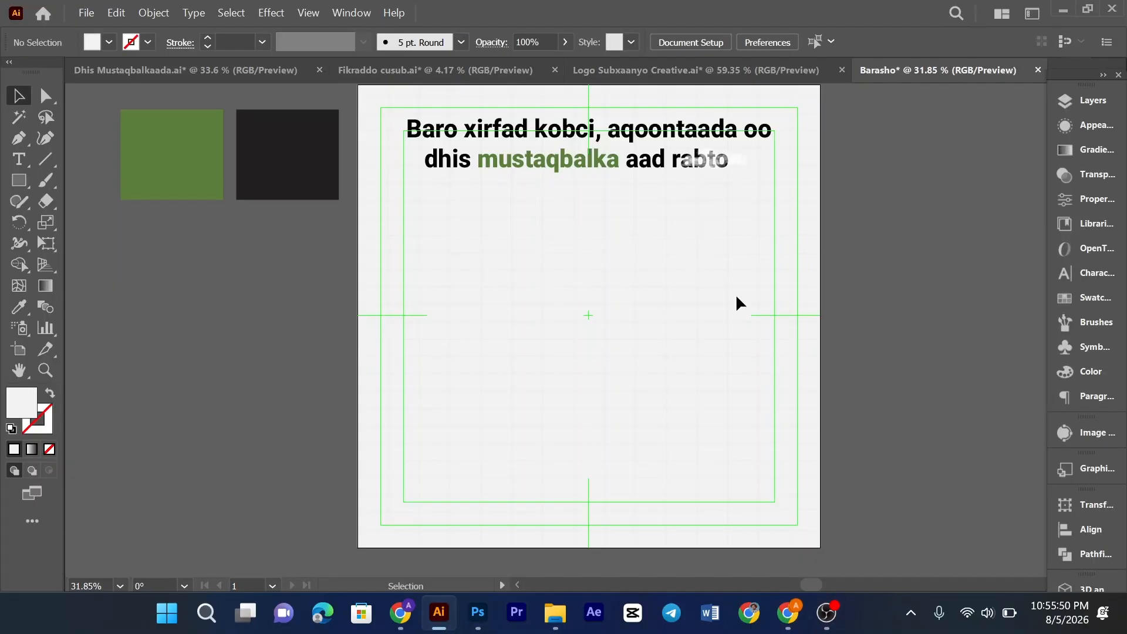
# Step: Unlock the faint grid image in the Barasho document, try moving it aside, undo the move and lock it again
pyautogui.rightClick(688, 335)
pyautogui.moveTo(850, 166)
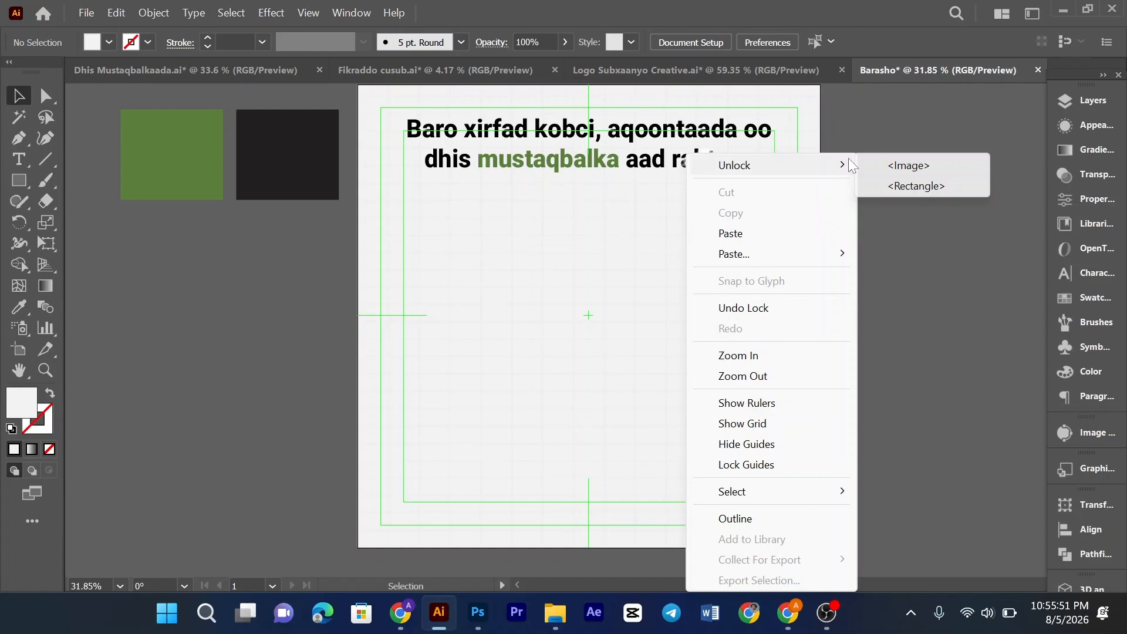
pyautogui.click(916, 166)
pyautogui.moveTo(516, 317); pyautogui.dragTo(282, 335)
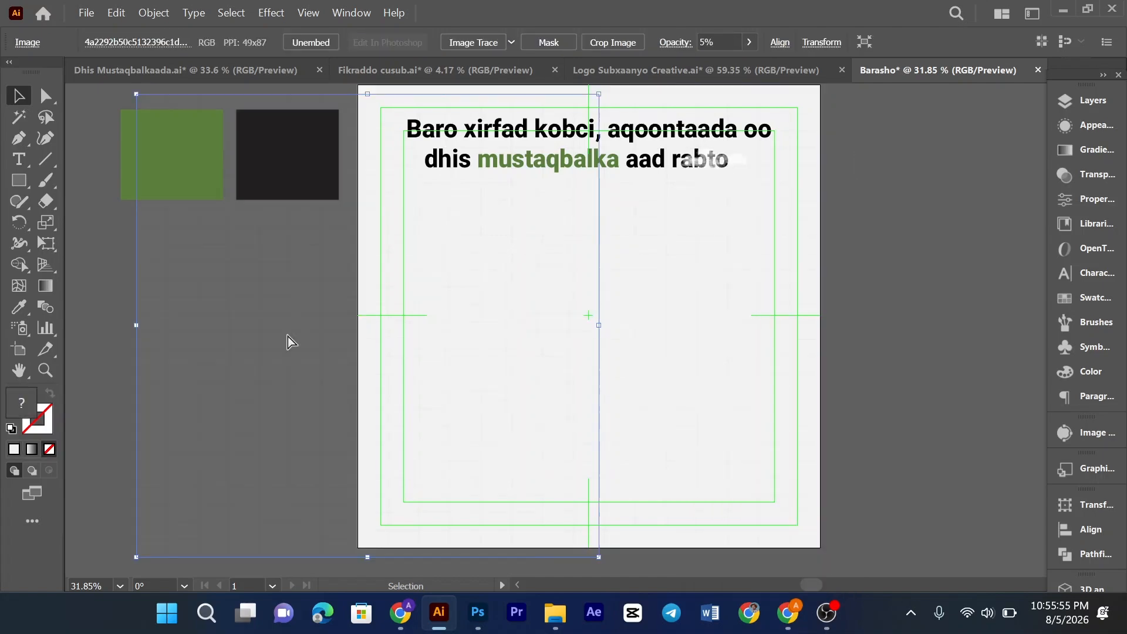
pyautogui.hotkey('ctrl', 'z')
pyautogui.hotkey('ctrl', '2')
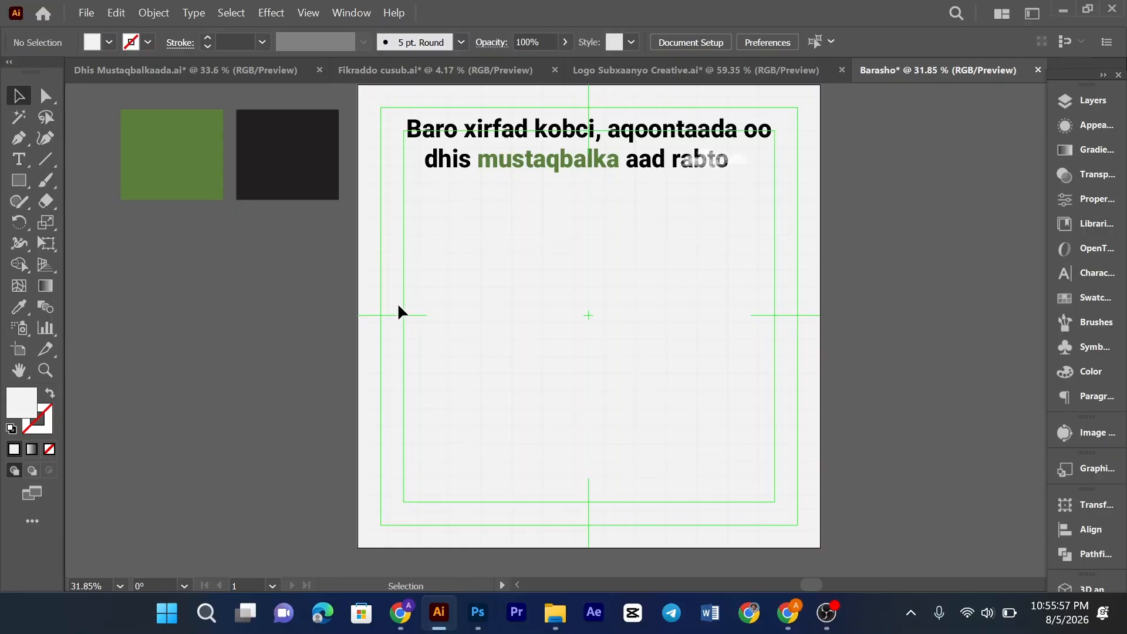
# Step: Unlock the curved footer background group on the first artboard of Dhis Mustaqbalkaada.ai and copy it
pyautogui.click(173, 68)
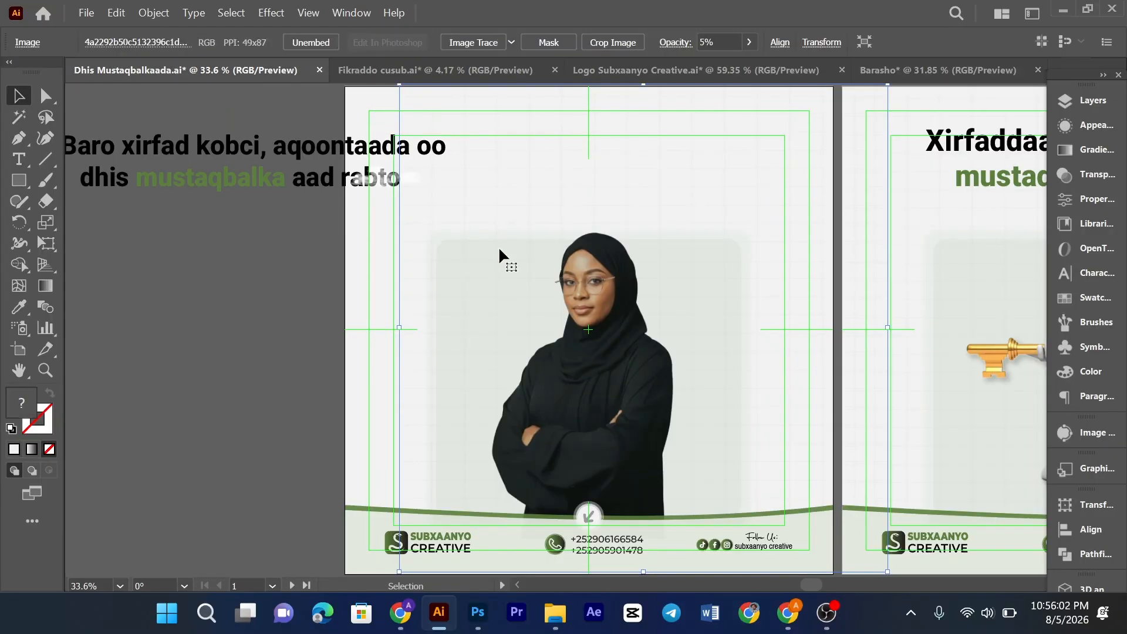
pyautogui.scroll(-2, 607, 325)
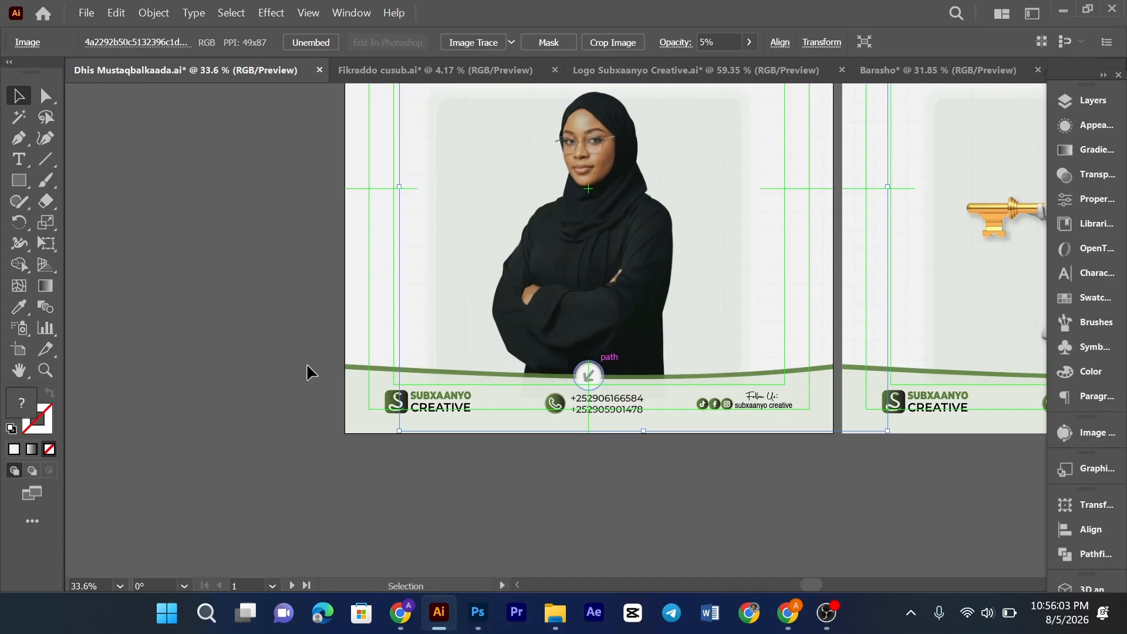
pyautogui.click(368, 394)
pyautogui.rightClick(368, 393)
pyautogui.moveTo(485, 171)
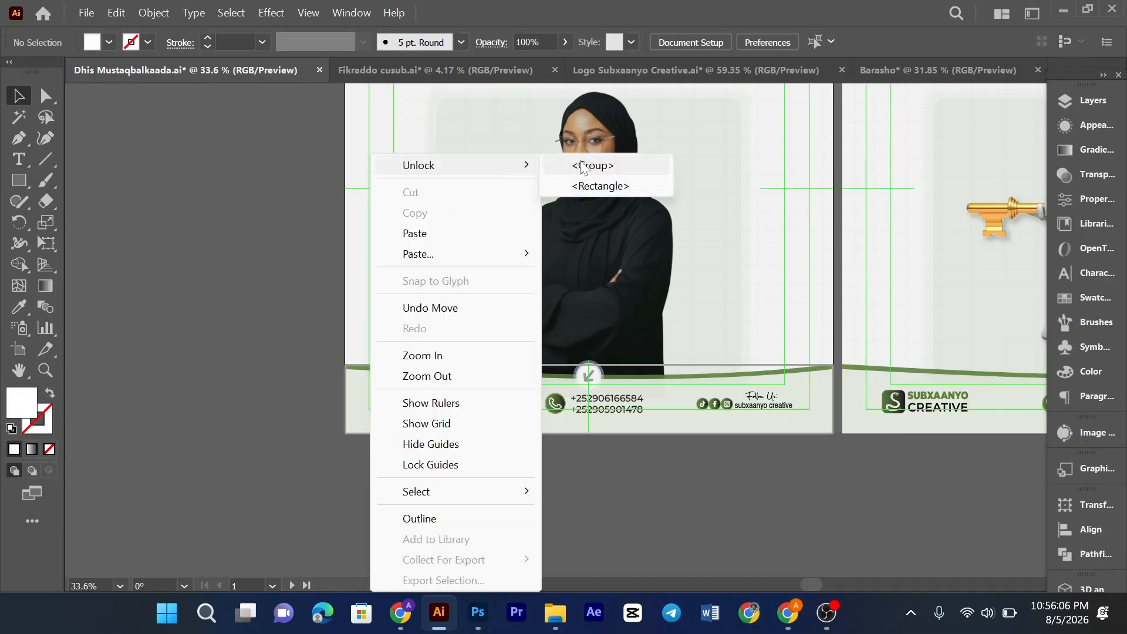
pyautogui.click(592, 165)
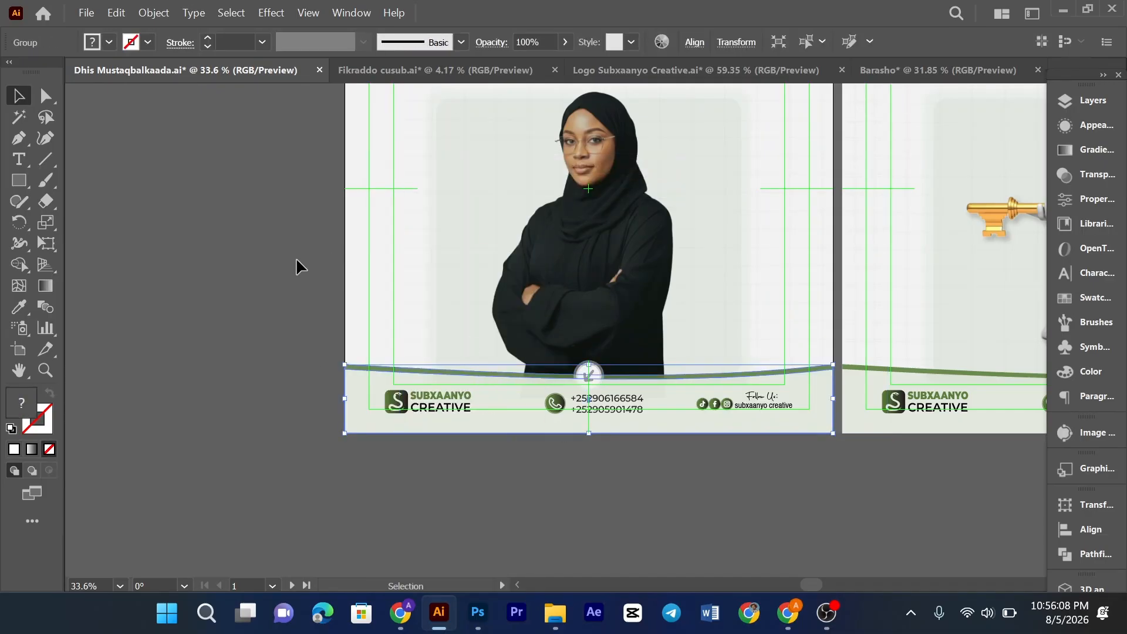
pyautogui.click(388, 405)
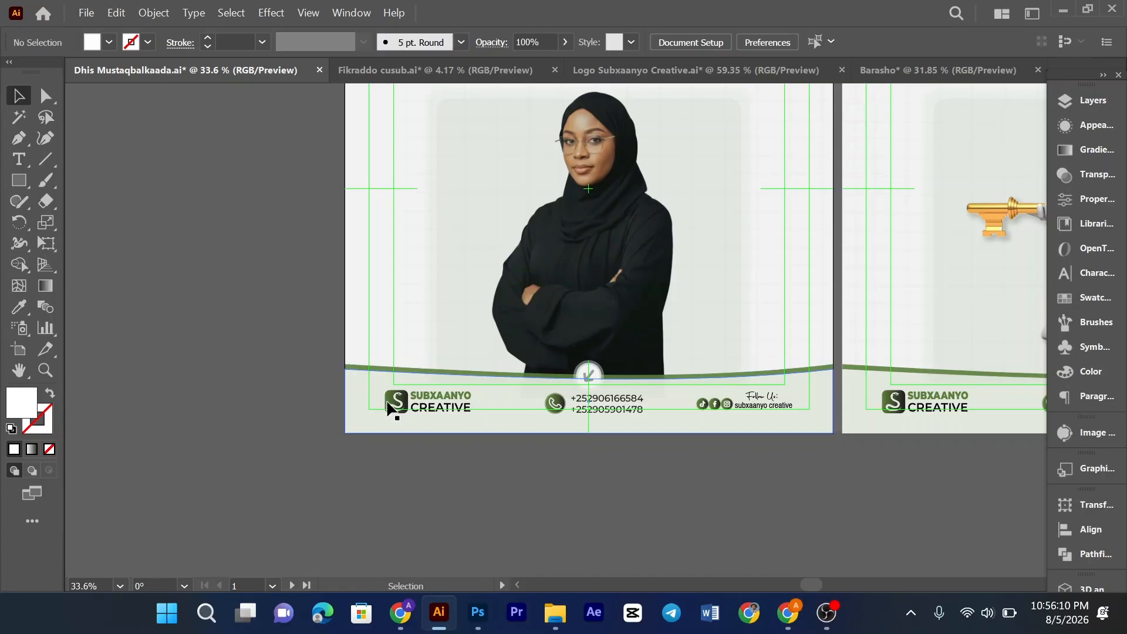
pyautogui.click(387, 405)
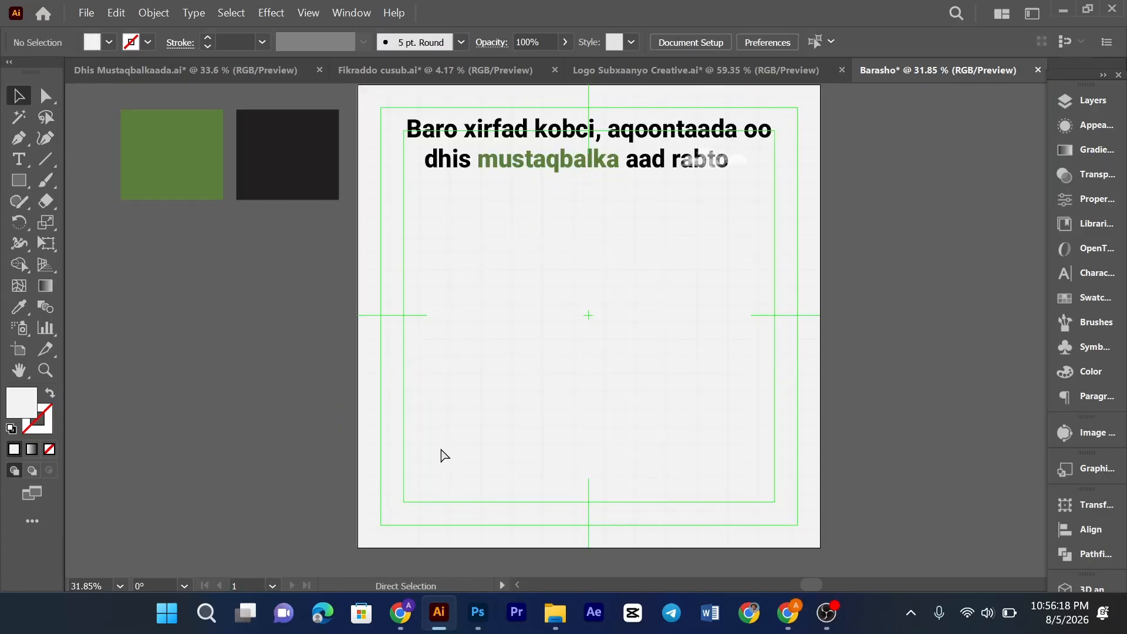
# Step: Paste the curved footer background into the Barasho document and align it to the artboard's bottom edge
pyautogui.hotkey('ctrl', 'v')
pyautogui.click(696, 43)
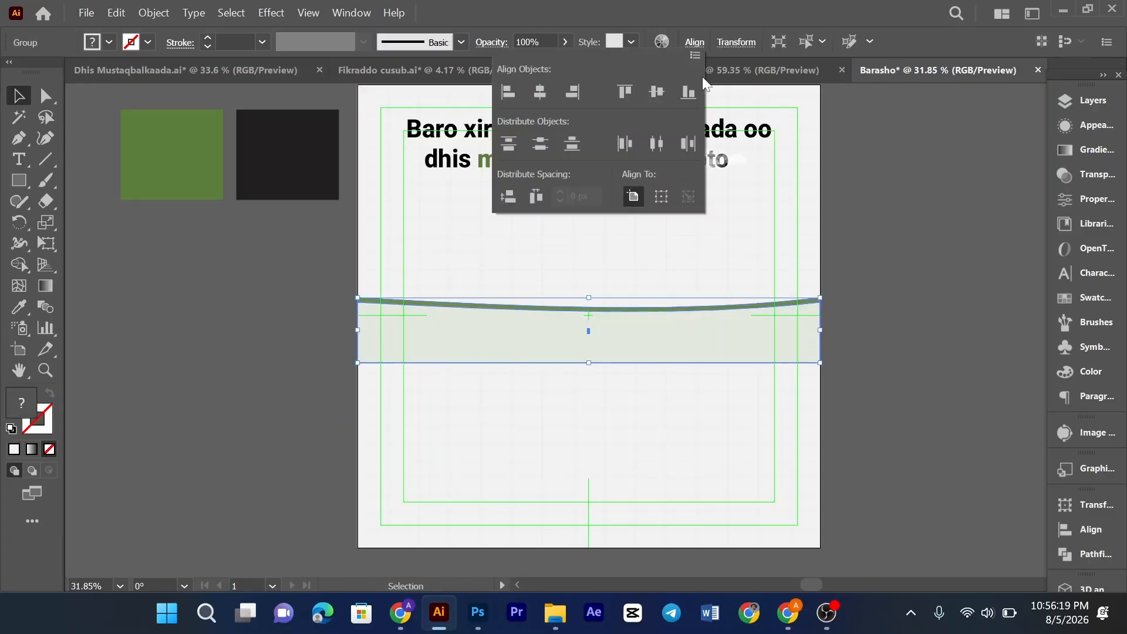
pyautogui.click(688, 92)
pyautogui.click(729, 280)
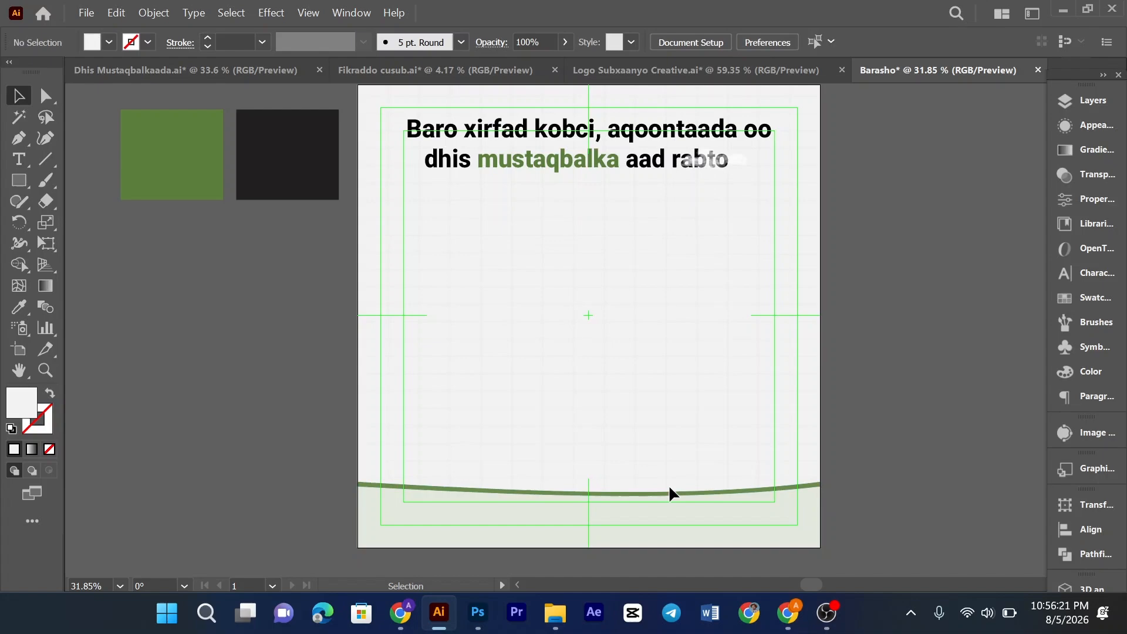
# Step: Lock the pasted curved footer background and return to the Dhis Mustaqbalkaada.ai document
pyautogui.click(656, 521)
pyautogui.hotkey('ctrl', '2')
pyautogui.click(144, 66)
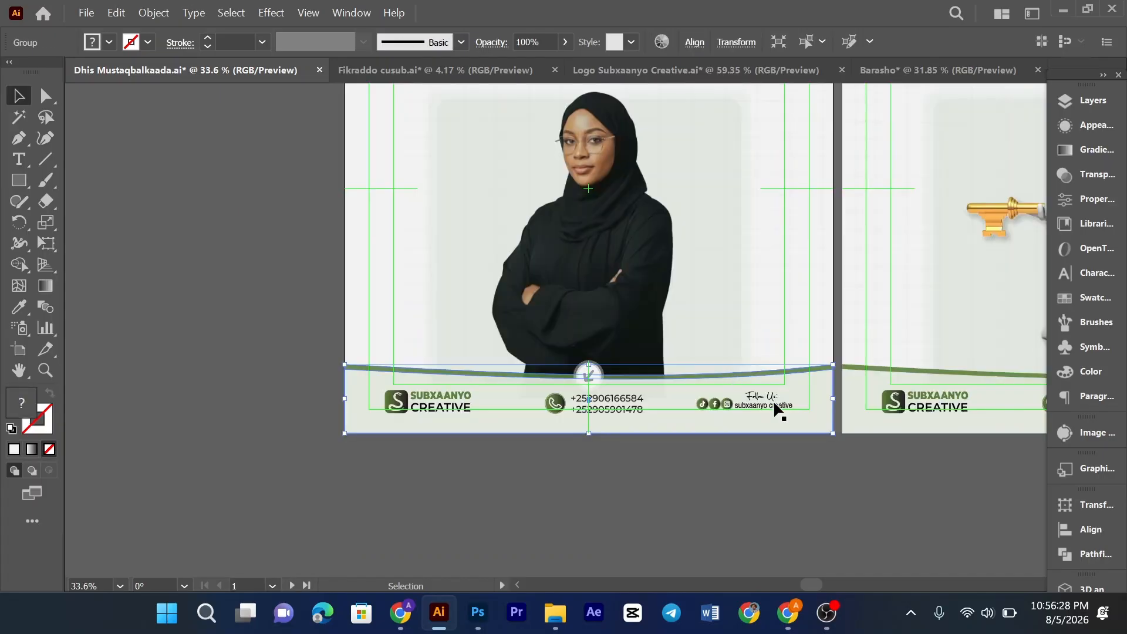
# Step: Unlock the footer content group with the logo, phone numbers and social icons on the first artboard and copy it on its own
pyautogui.rightClick(718, 406)
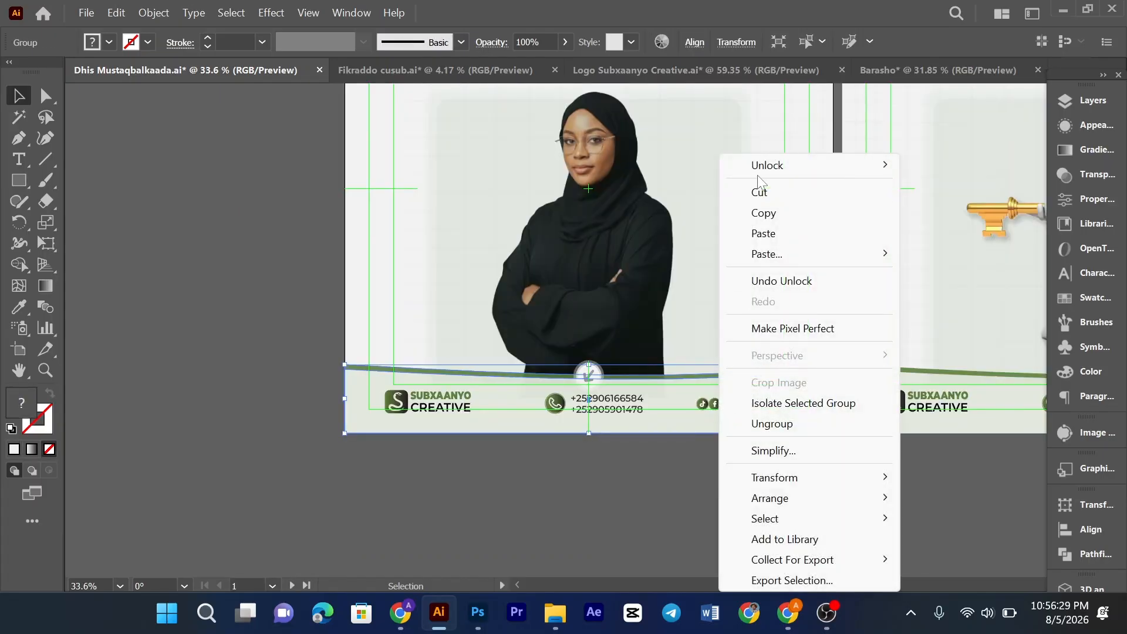
pyautogui.moveTo(782, 170)
pyautogui.click(938, 165)
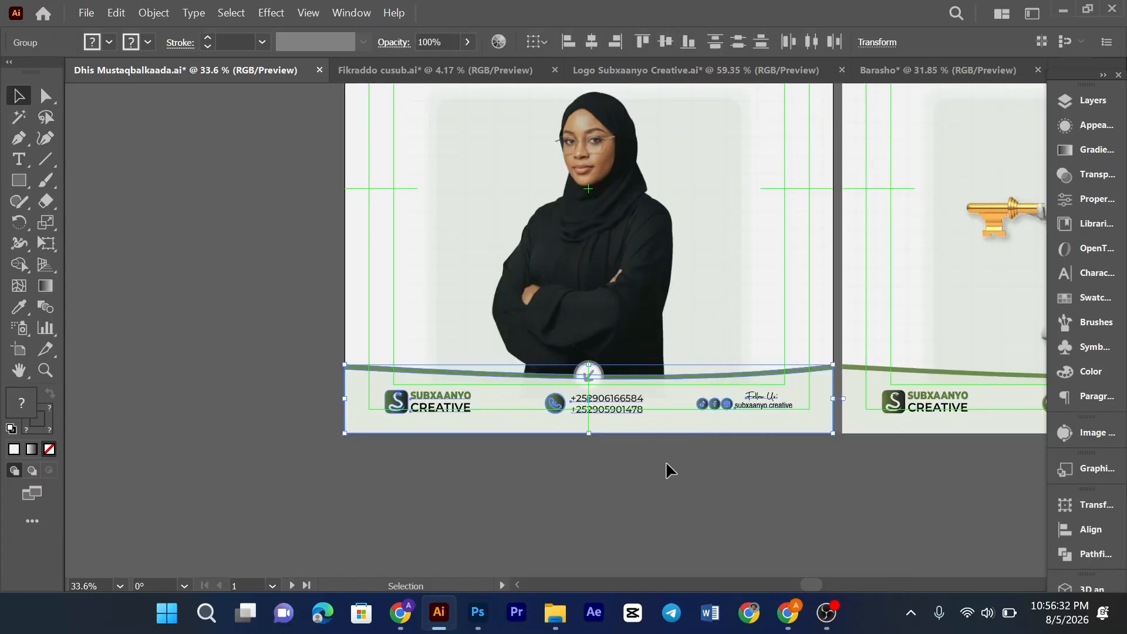
pyautogui.click(611, 452)
pyautogui.click(584, 409)
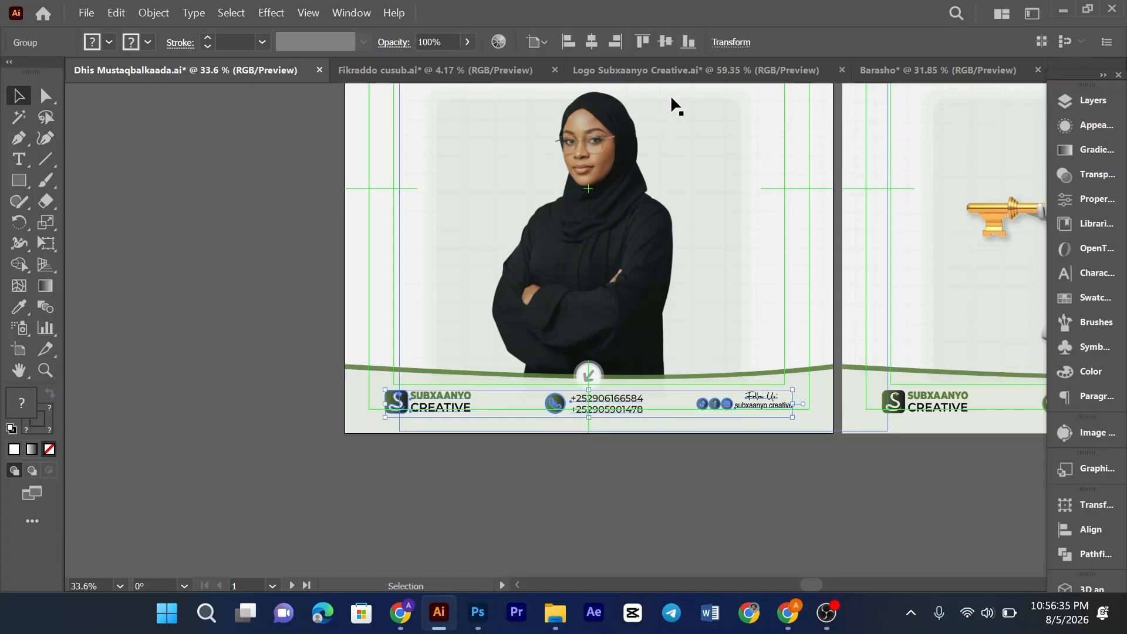
# Step: Paste the logo and contact group into the Barasho document, place it on the footer and centre it horizontally on the artboard
pyautogui.click(879, 72)
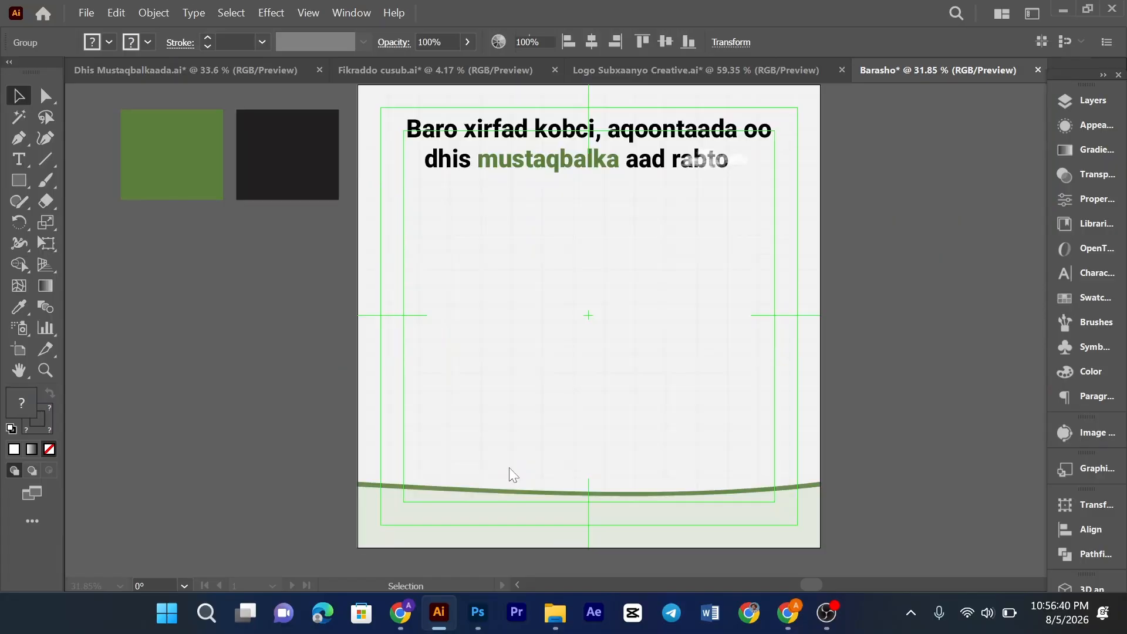
pyautogui.hotkey('ctrl', 'v')
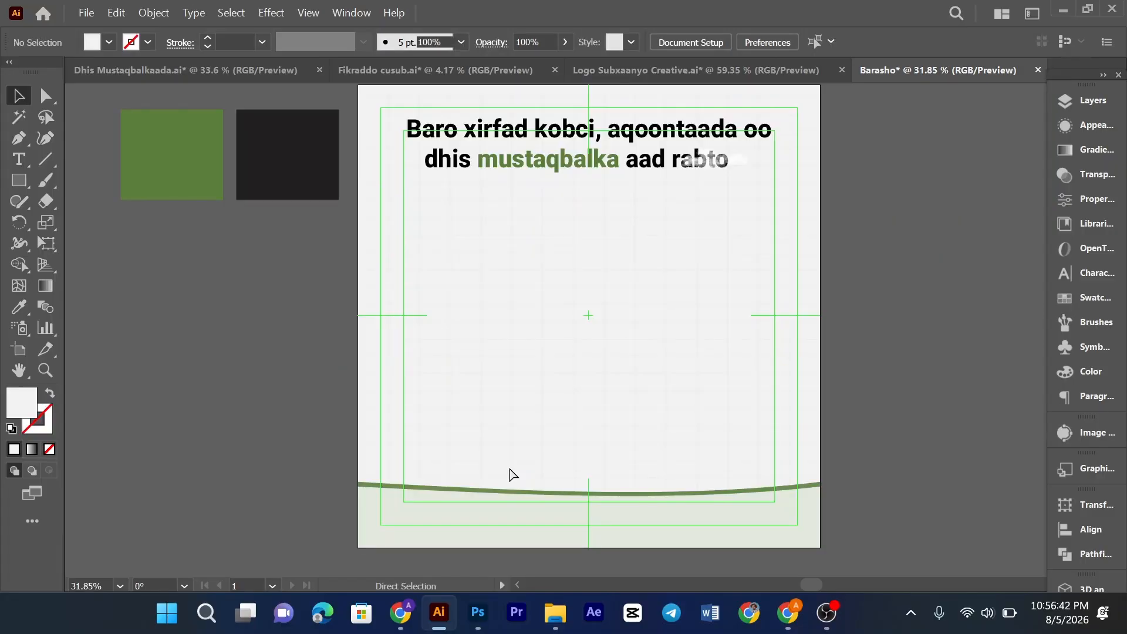
pyautogui.moveTo(613, 326); pyautogui.dragTo(613, 351)
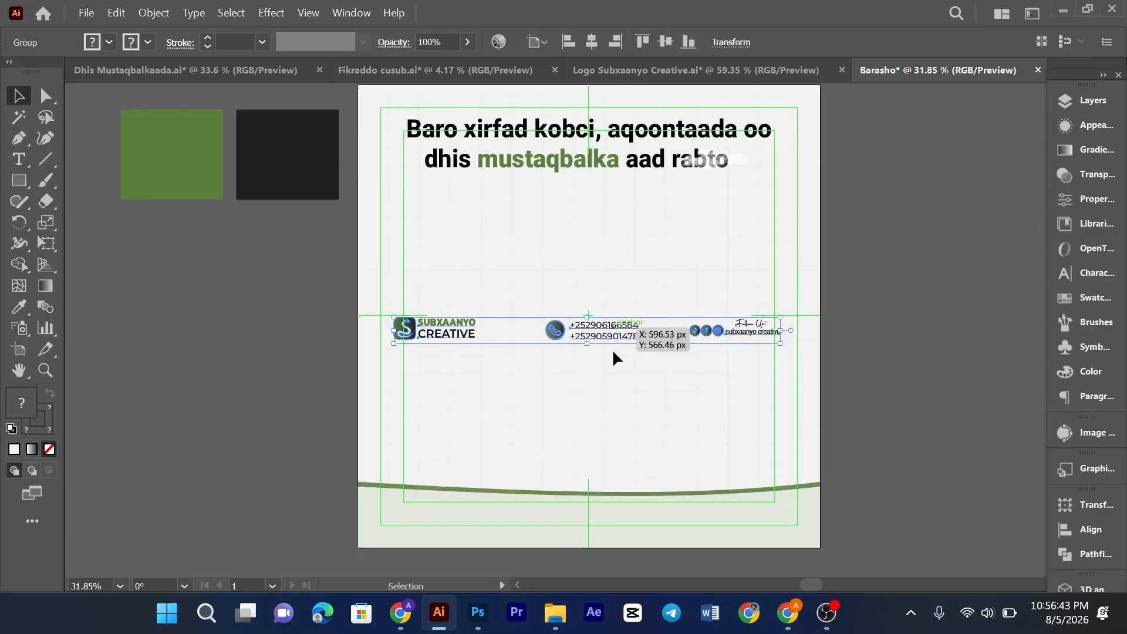
pyautogui.moveTo(621, 420); pyautogui.dragTo(616, 507)
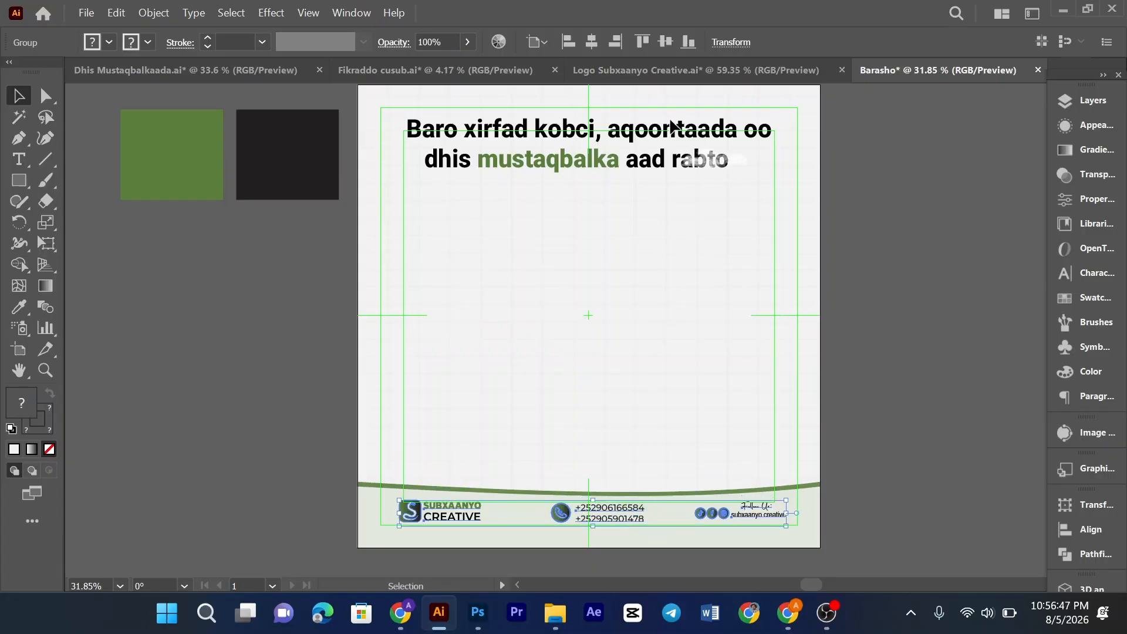
pyautogui.click(591, 43)
pyautogui.click(590, 436)
pyautogui.scroll(1, 589, 372)
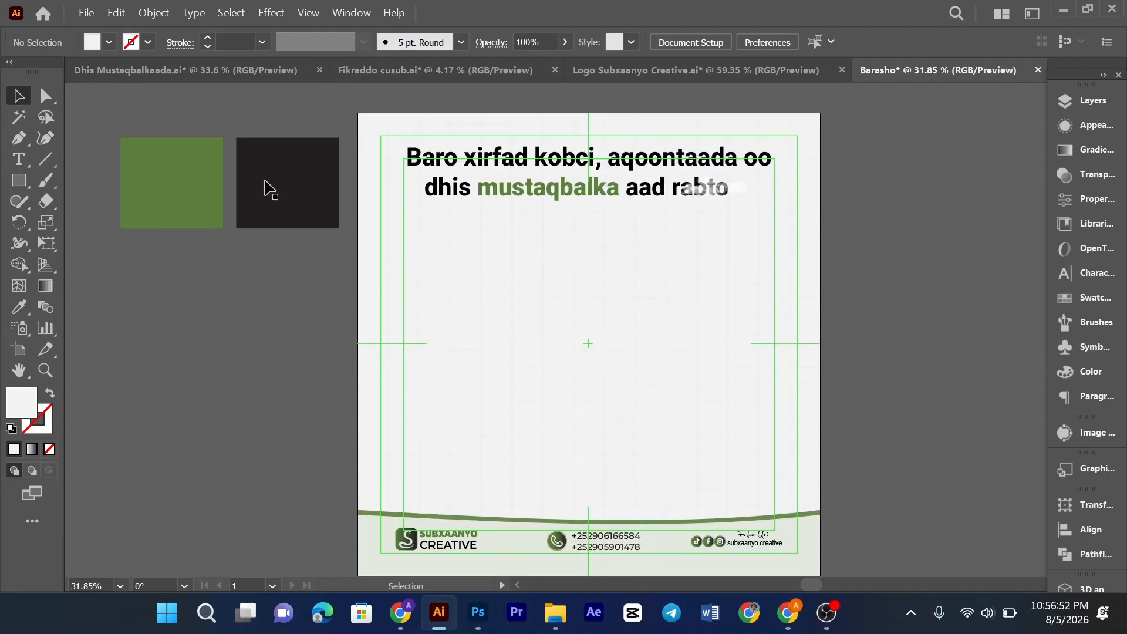
# Step: Unlock the rounded panel behind the woman in Dhis Mustaqbalkaada.ai, shift it with the contact group about 338 px left, and copy the panel
pyautogui.click(96, 76)
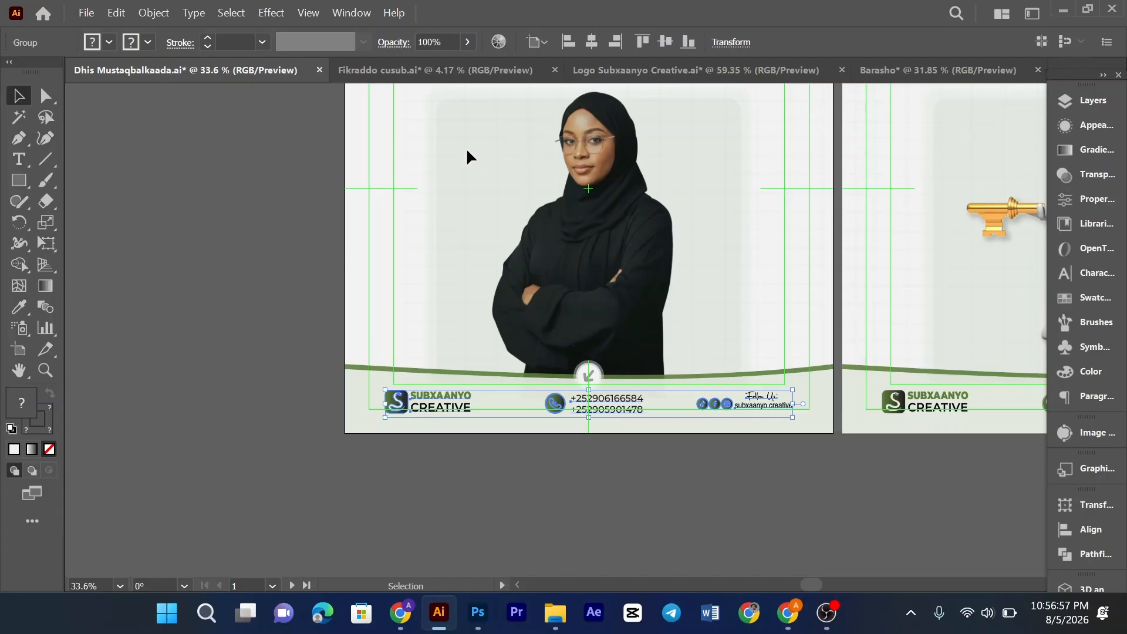
pyautogui.rightClick(468, 151)
pyautogui.moveTo(628, 153)
pyautogui.click(688, 159)
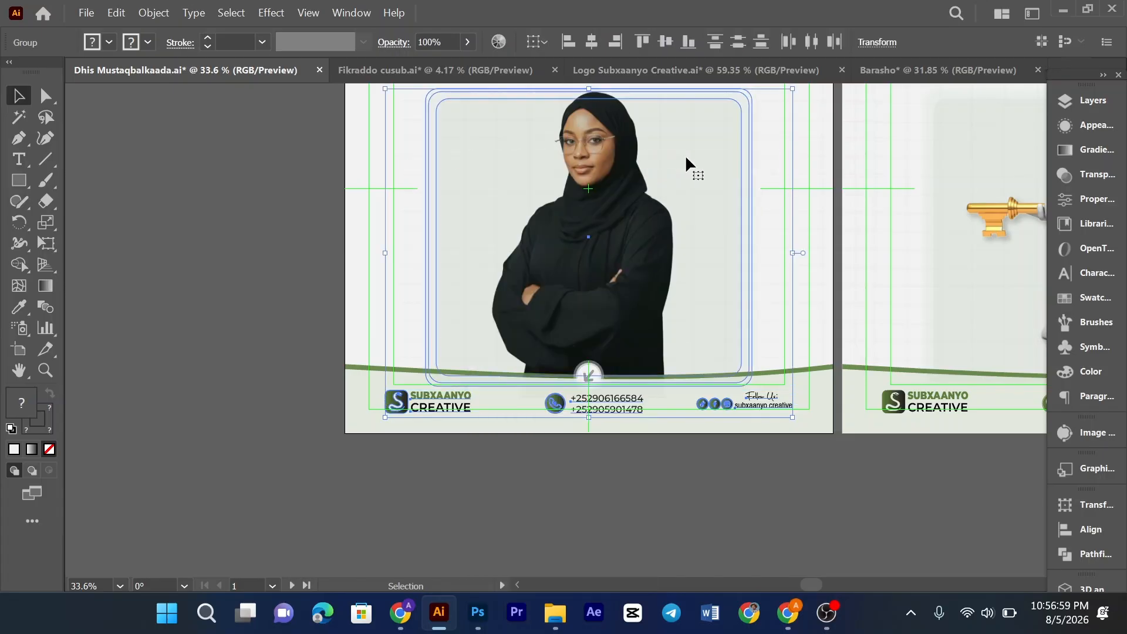
pyautogui.moveTo(573, 155); pyautogui.dragTo(420, 155)
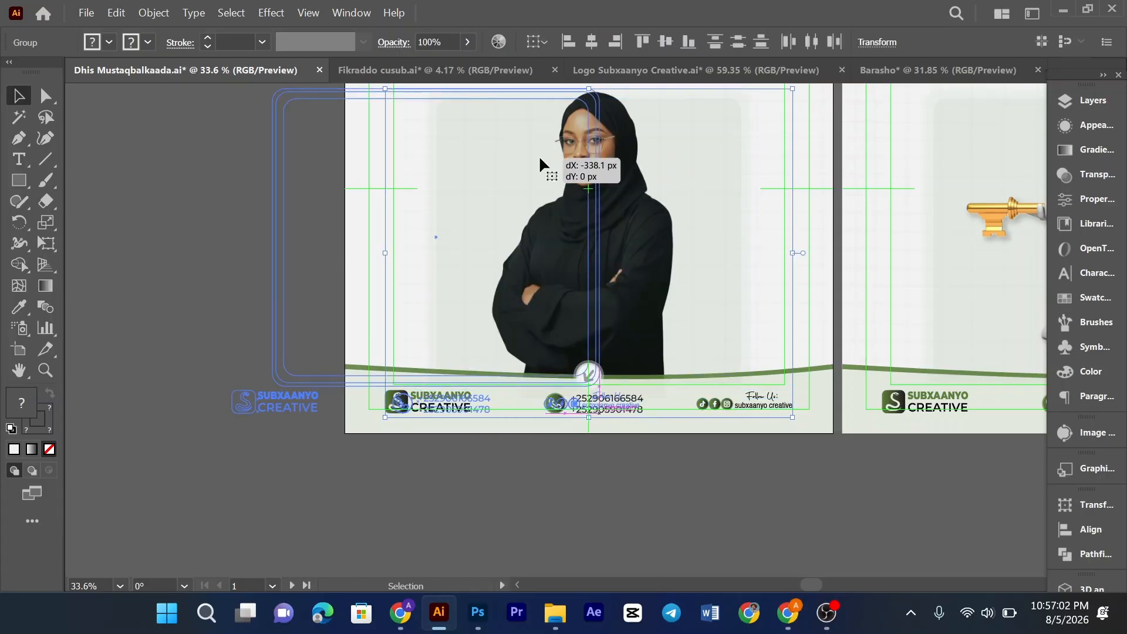
pyautogui.click(446, 489)
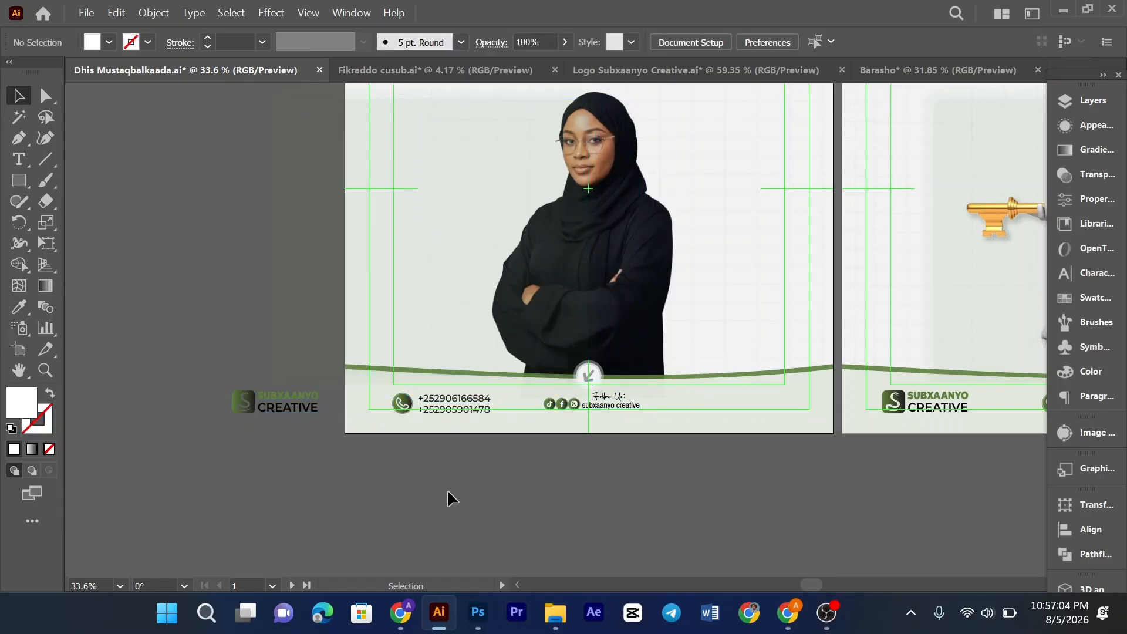
pyautogui.click(378, 151)
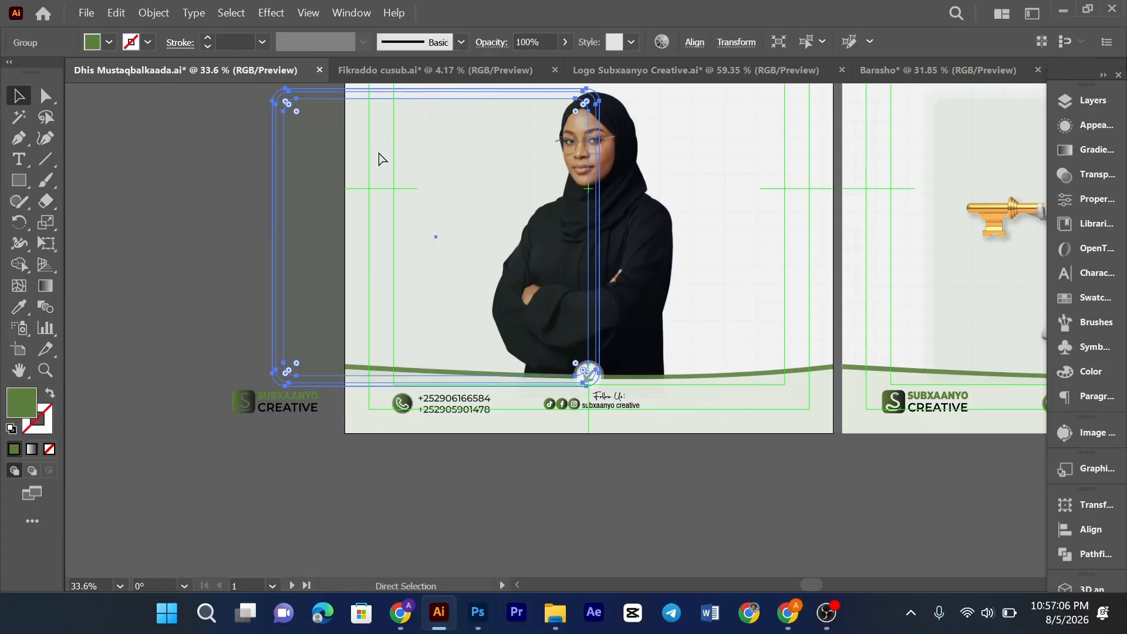
# Step: Paste the rounded panel into the Barasho document and centre it vertically on the artboard
pyautogui.click(889, 79)
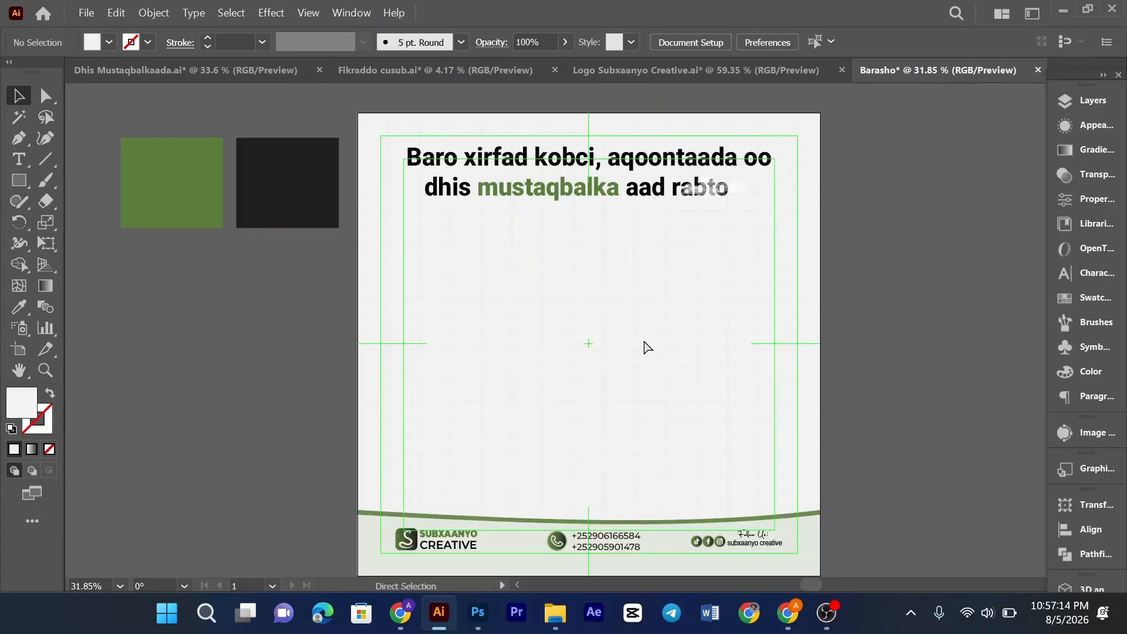
pyautogui.click(646, 347)
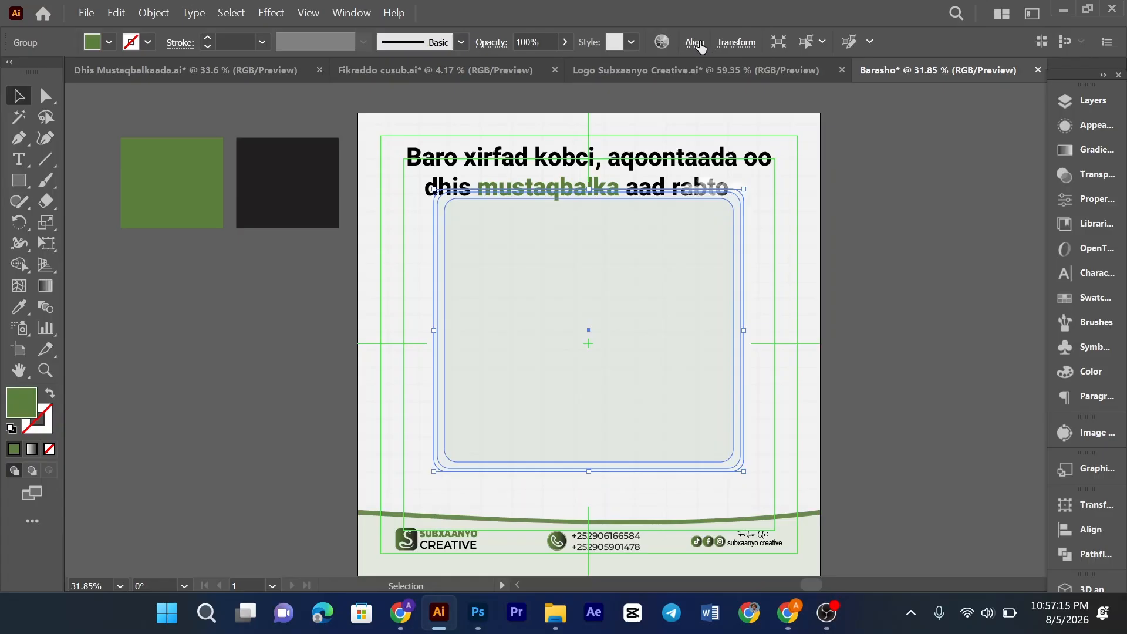
pyautogui.click(695, 42)
pyautogui.click(656, 92)
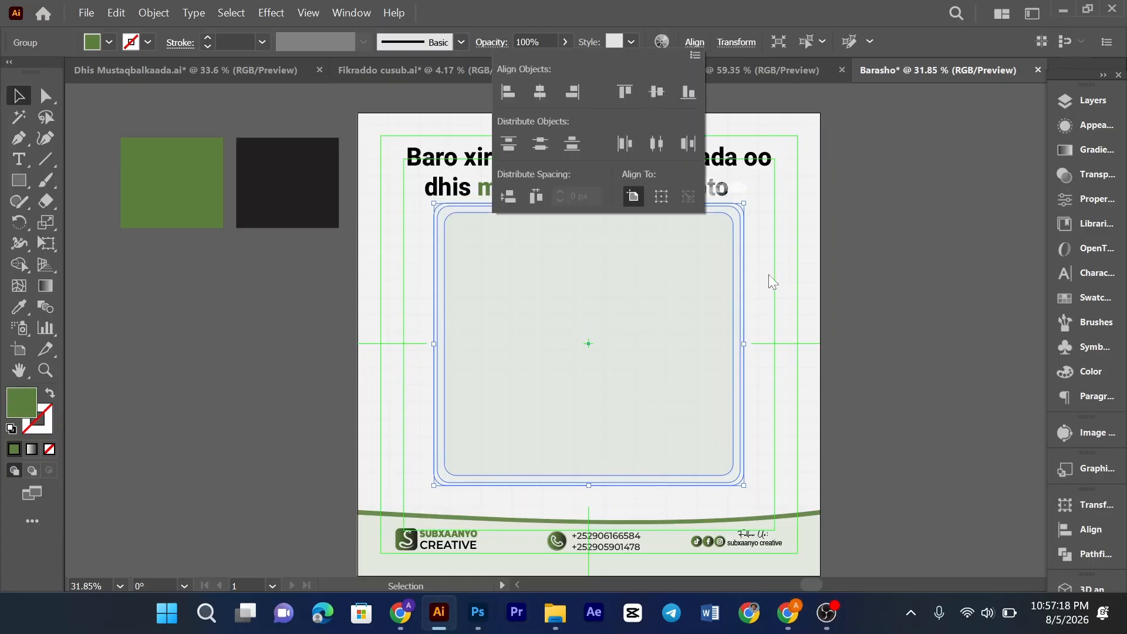
pyautogui.click(805, 304)
# Step: Move the rounded panel down until it meets the footer curve and centre it horizontally on the artboard
pyautogui.scroll(-2, 651, 244)
pyautogui.moveTo(652, 244); pyautogui.dragTo(655, 281)
pyautogui.click(694, 42)
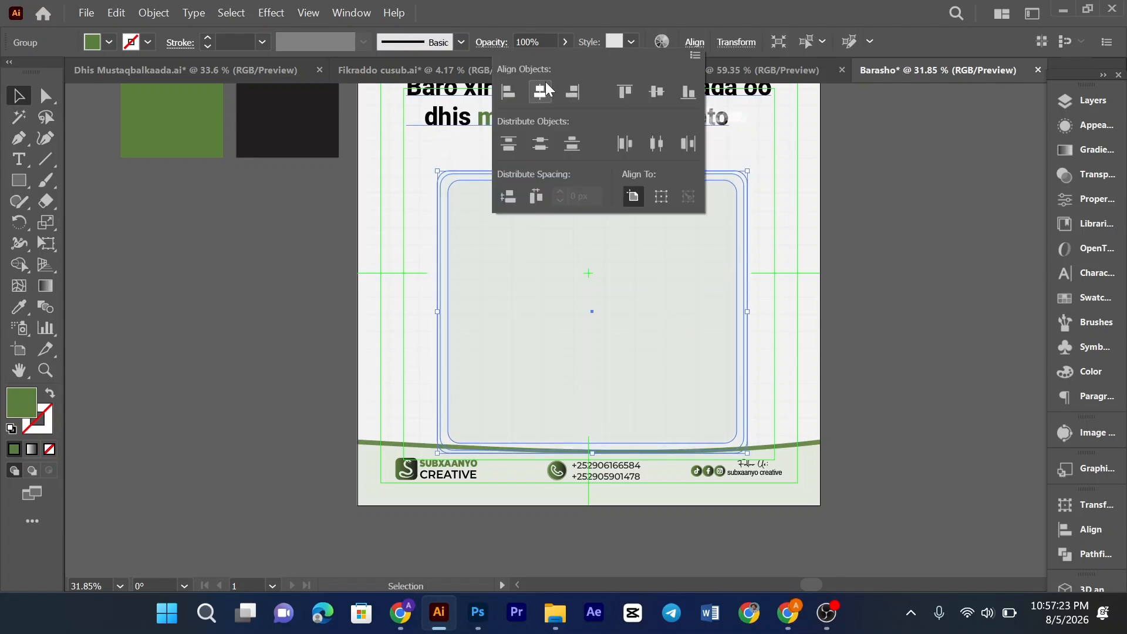
pyautogui.click(540, 92)
pyautogui.click(834, 239)
pyautogui.click(831, 234)
pyautogui.scroll(-2, 830, 234)
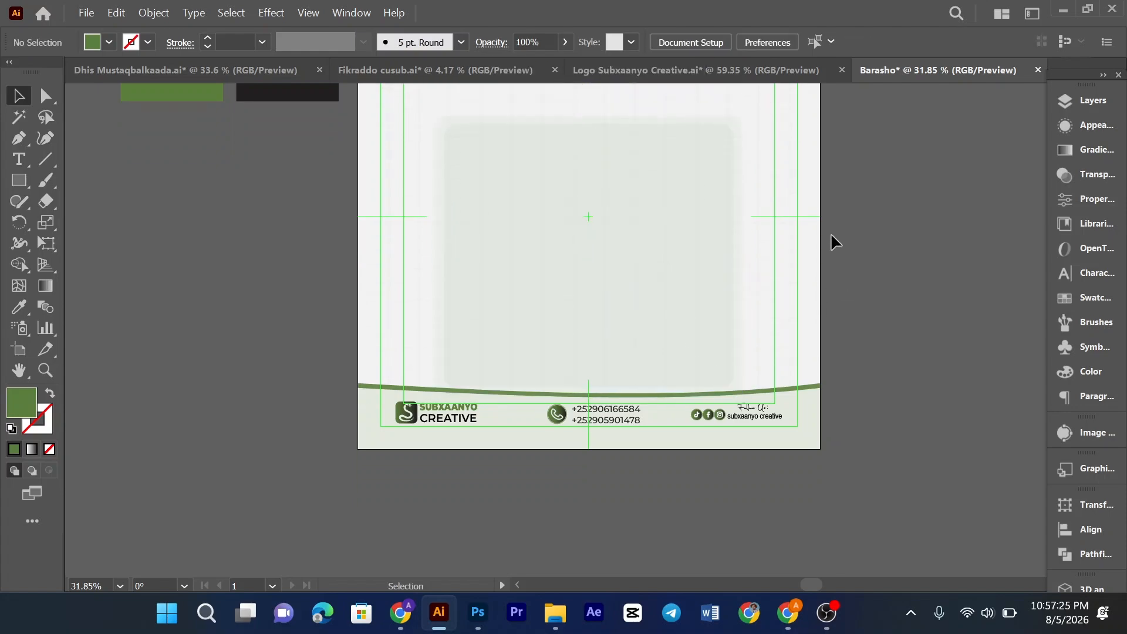
# Step: Unlock the curved footer background in the Barasho document and ungroup its shapes
pyautogui.rightClick(534, 426)
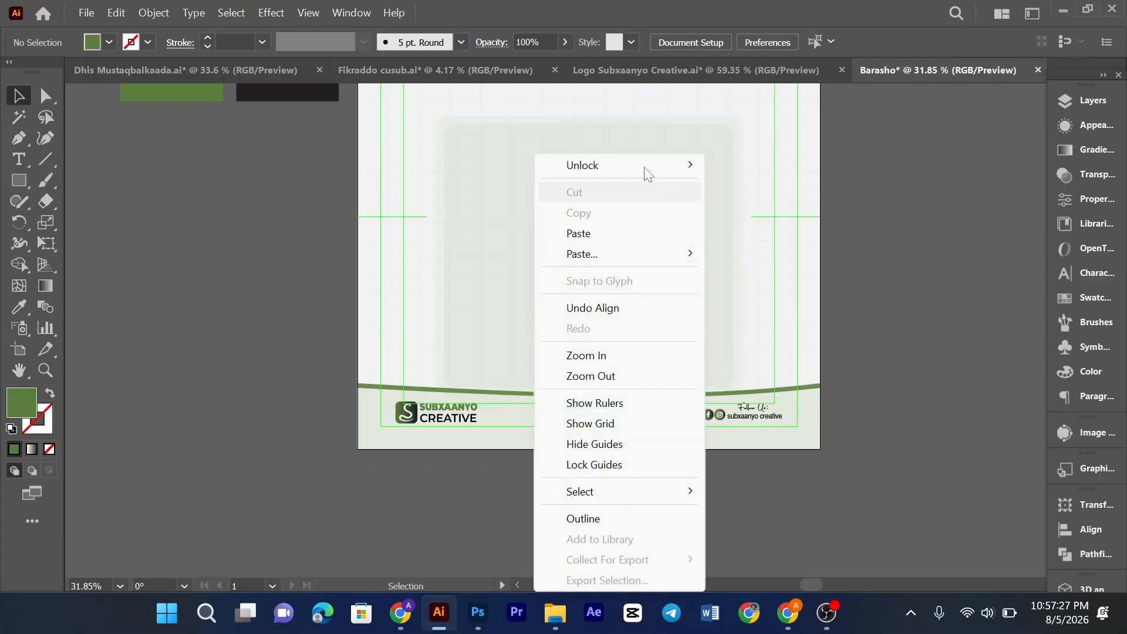
pyautogui.moveTo(703, 171)
pyautogui.click(748, 166)
pyautogui.click(646, 426)
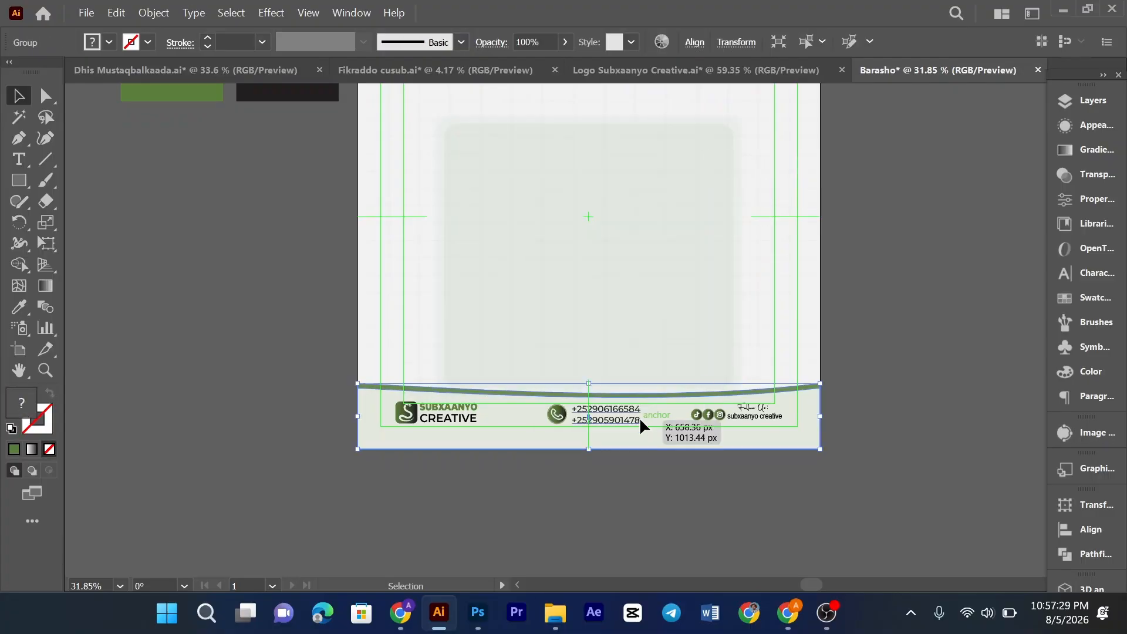
pyautogui.rightClick(641, 423)
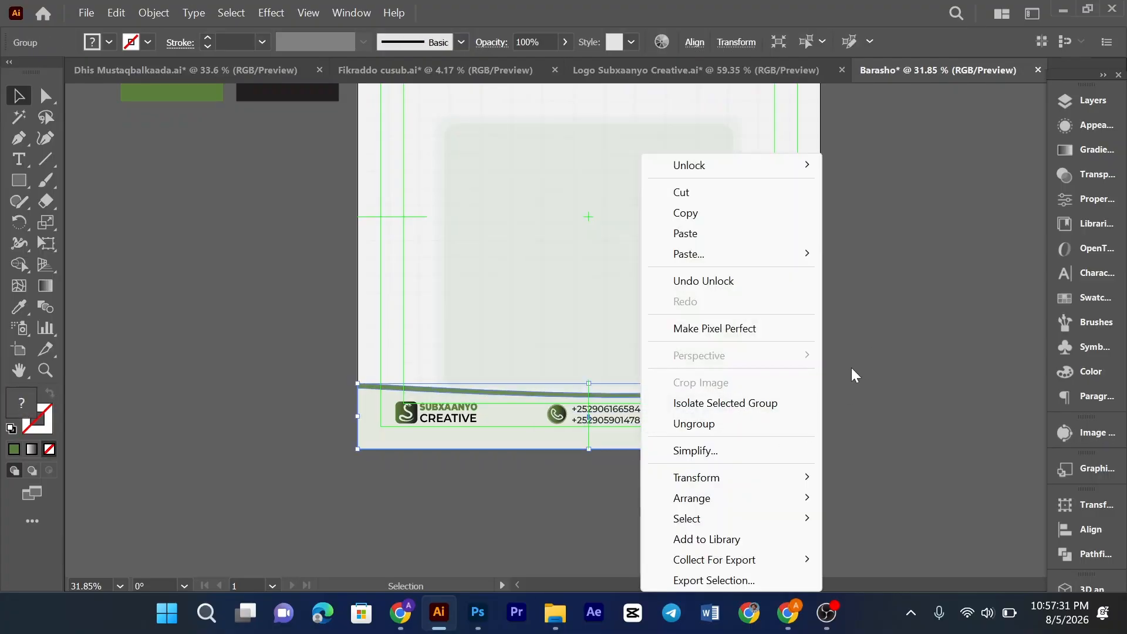
pyautogui.click(759, 427)
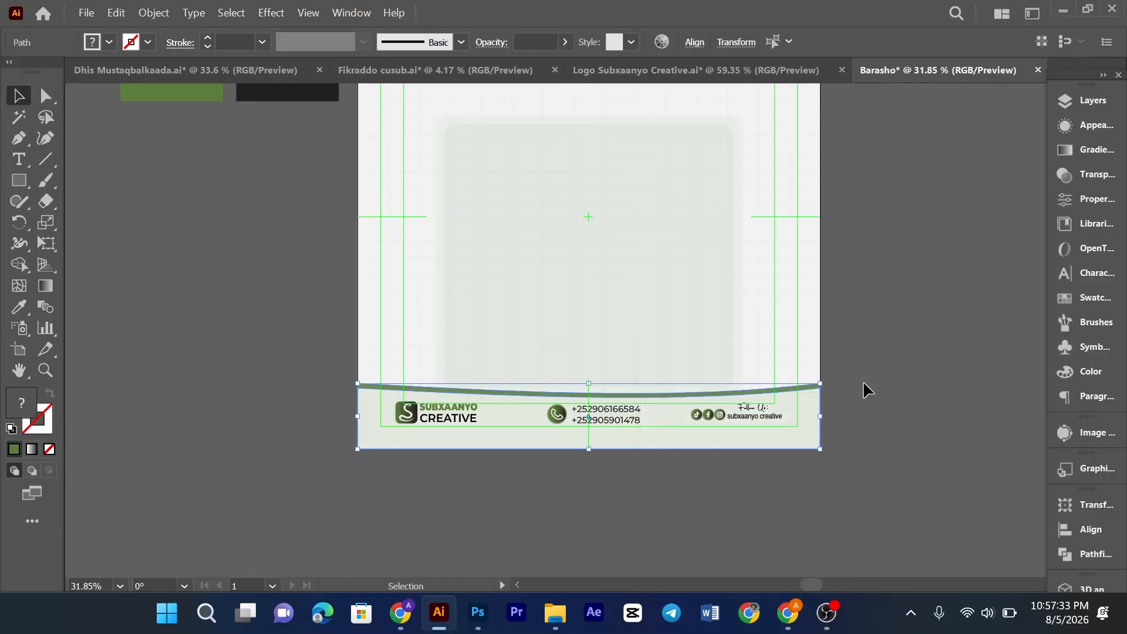
pyautogui.click(863, 382)
# Step: Move the white curved footer shape down off the green one and bring the rounded panel group to the front
pyautogui.moveTo(723, 446); pyautogui.dragTo(731, 496)
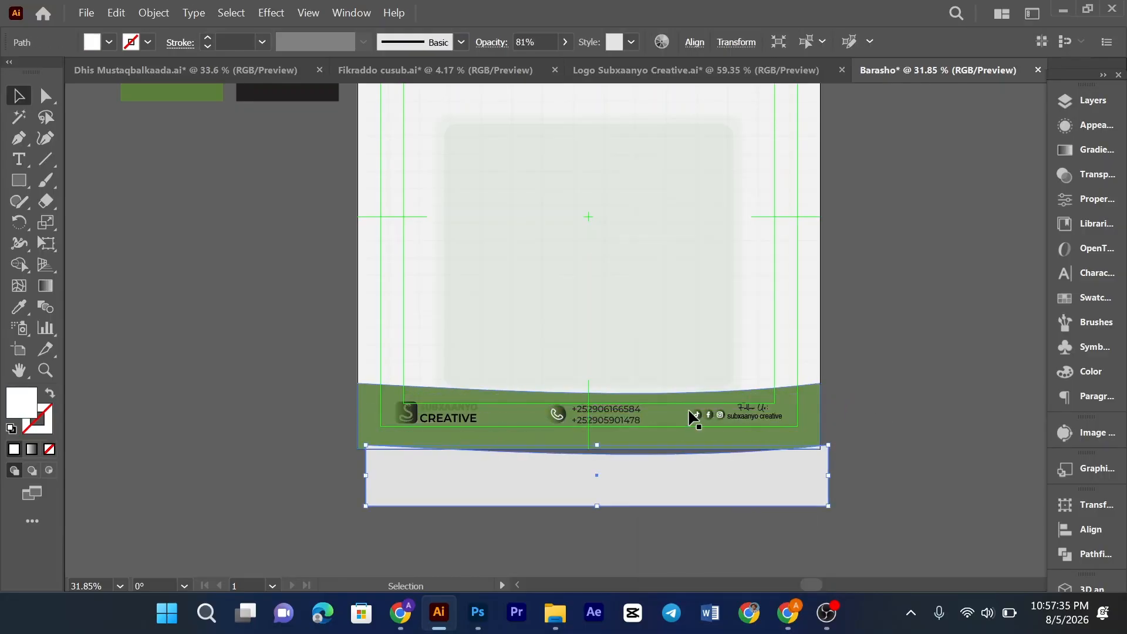
pyautogui.click(683, 409)
pyautogui.click(622, 322)
pyautogui.rightClick(622, 323)
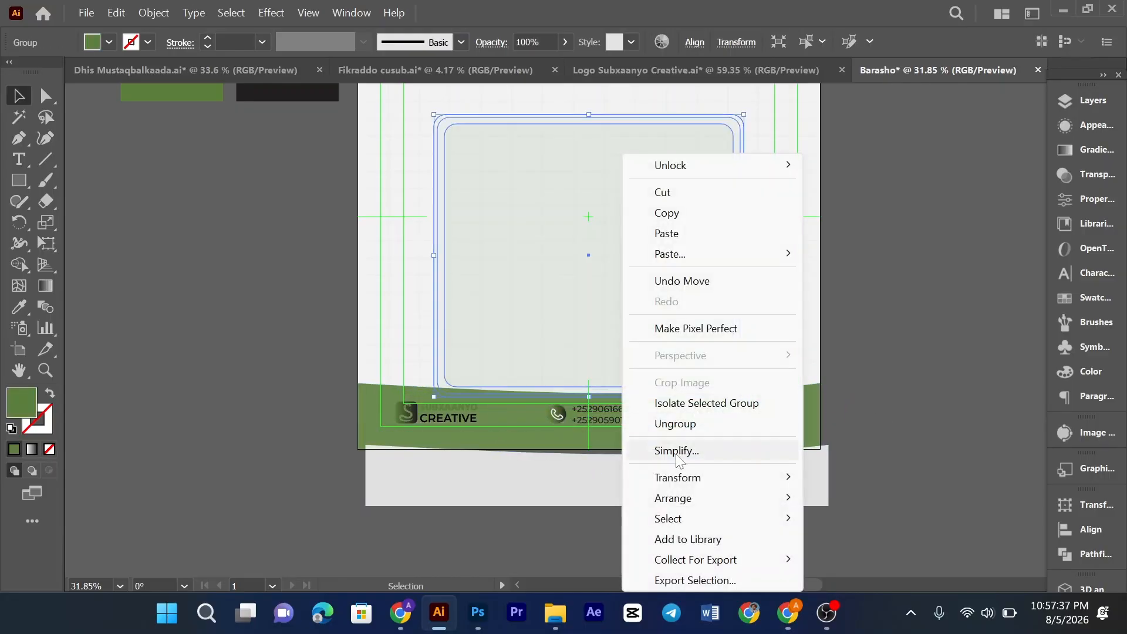
pyautogui.moveTo(684, 497)
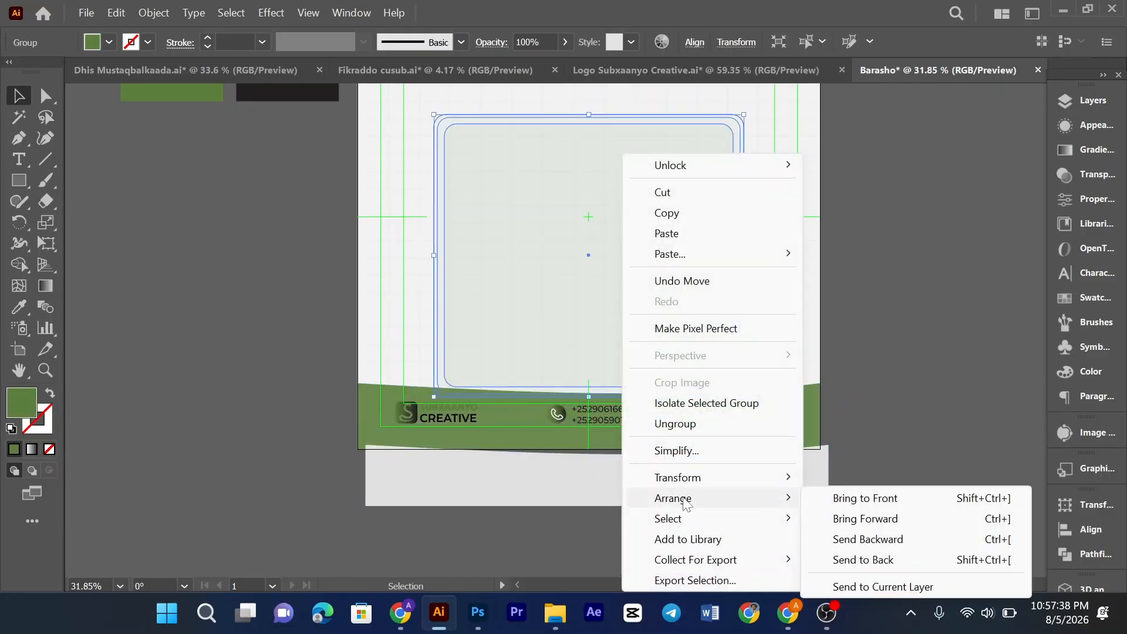
pyautogui.click(836, 497)
pyautogui.click(854, 387)
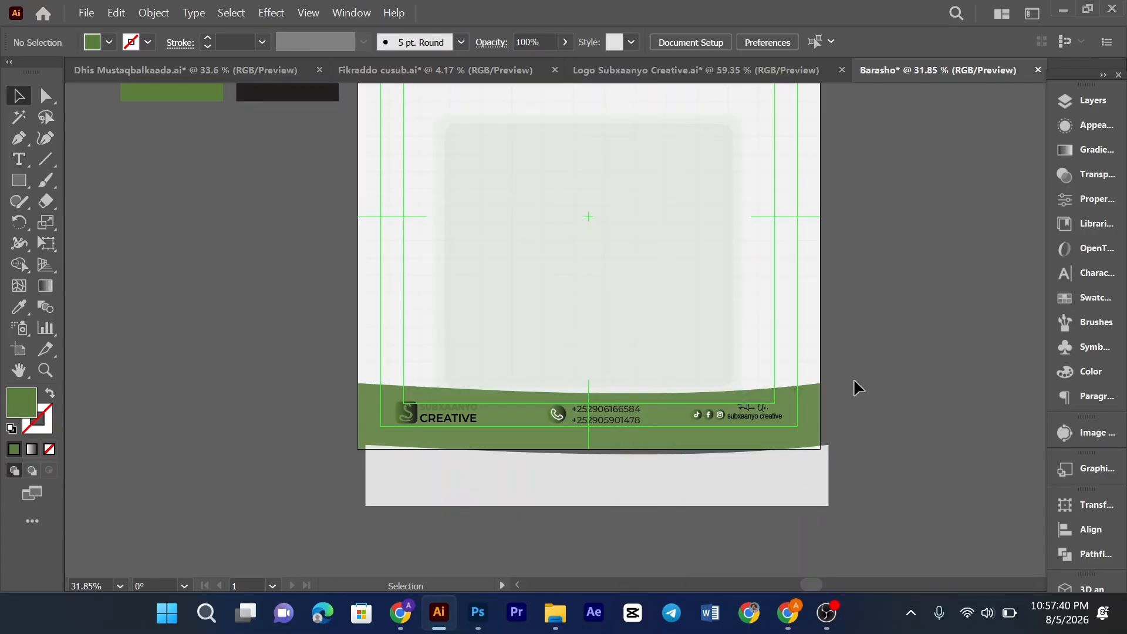
# Step: Move the white curved shape back over the green footer shape, then try an artboard alignment and undo it
pyautogui.click(643, 480)
pyautogui.moveTo(655, 480); pyautogui.dragTo(648, 424)
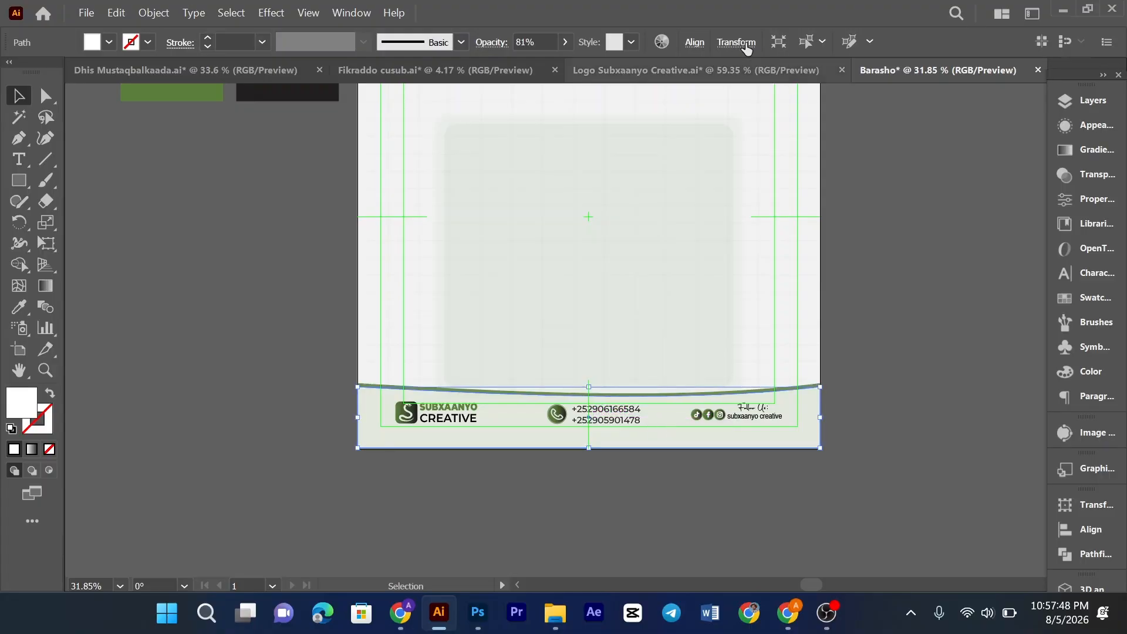
pyautogui.click(694, 42)
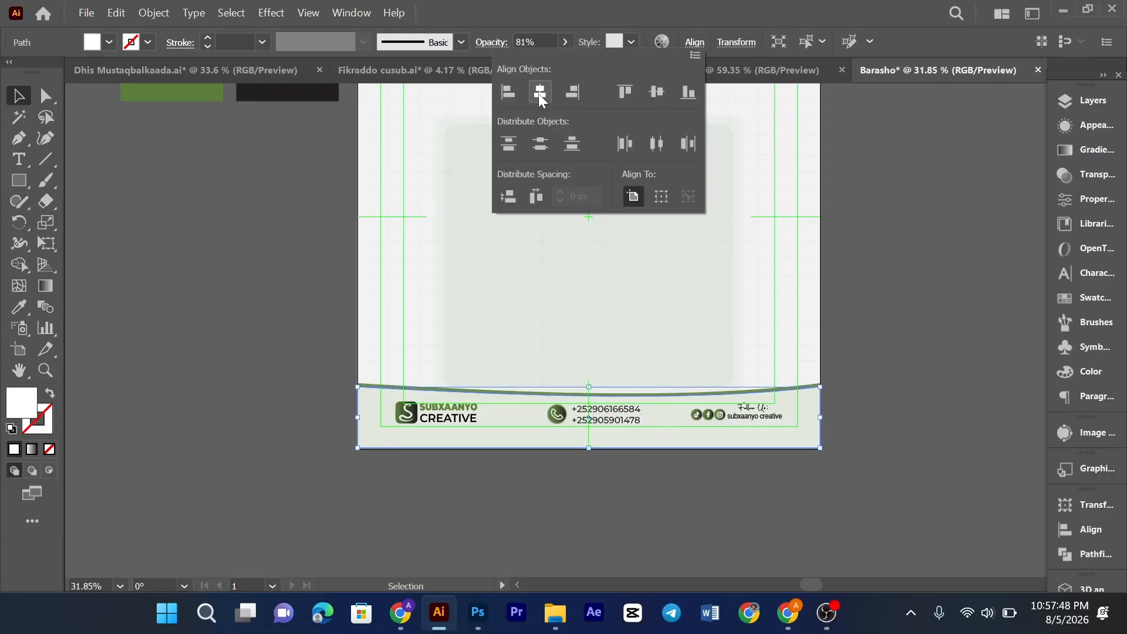
pyautogui.click(654, 96)
pyautogui.hotkey('ctrl', 'z')
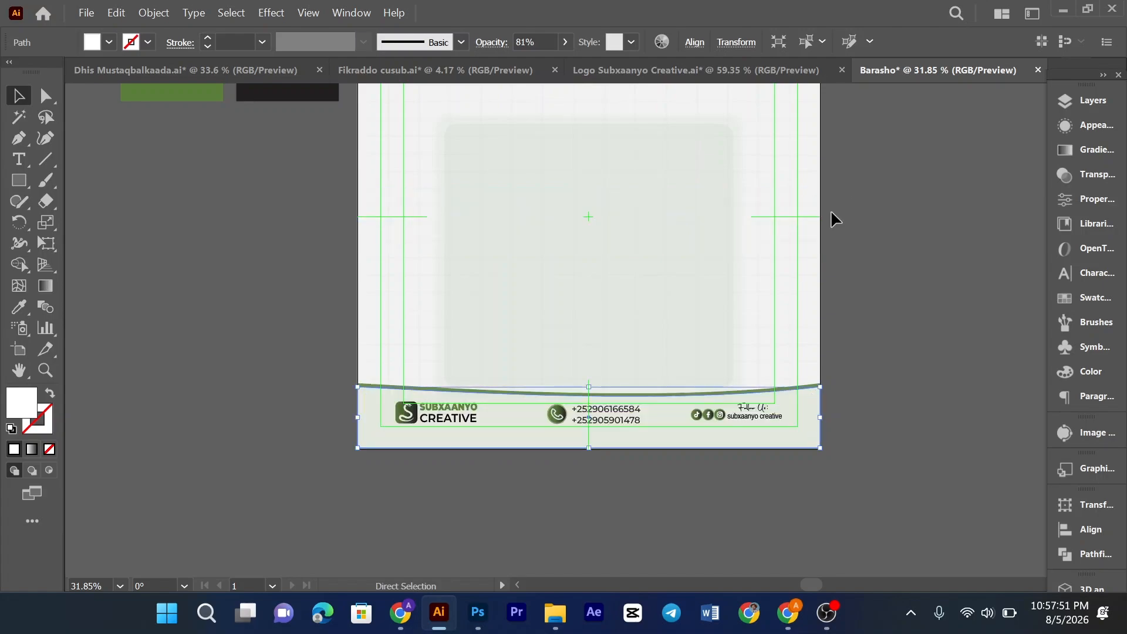
pyautogui.click(854, 243)
# Step: Lower the rounded panel slightly so its bottom edge overlaps the footer, keeping it horizontally centred on the artboard
pyautogui.moveTo(648, 232); pyautogui.dragTo(647, 230)
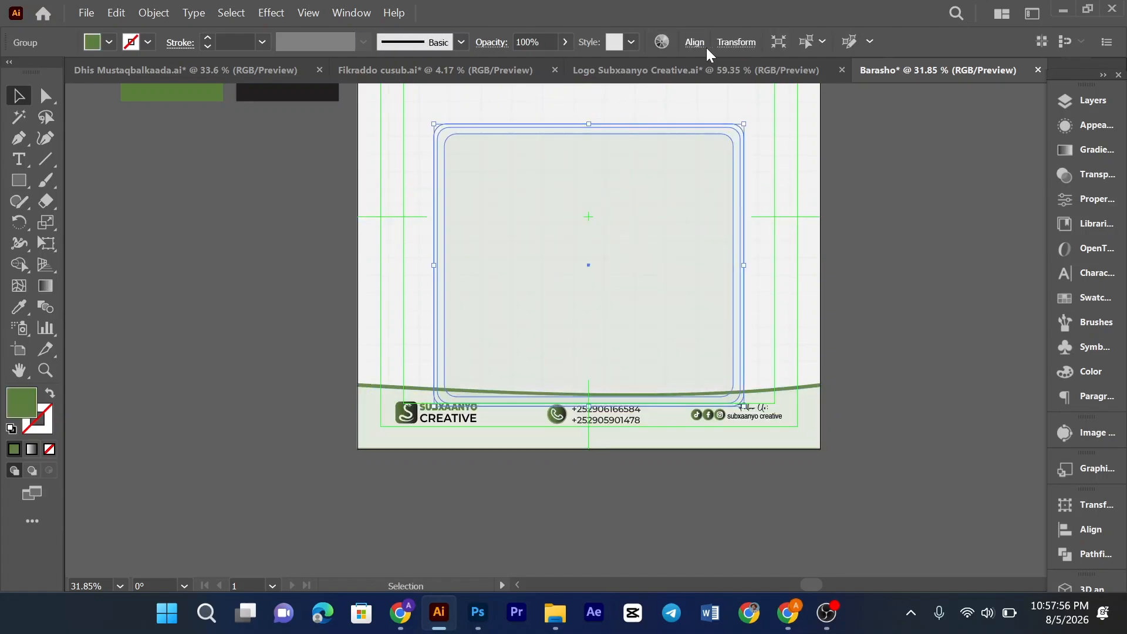
pyautogui.click(694, 42)
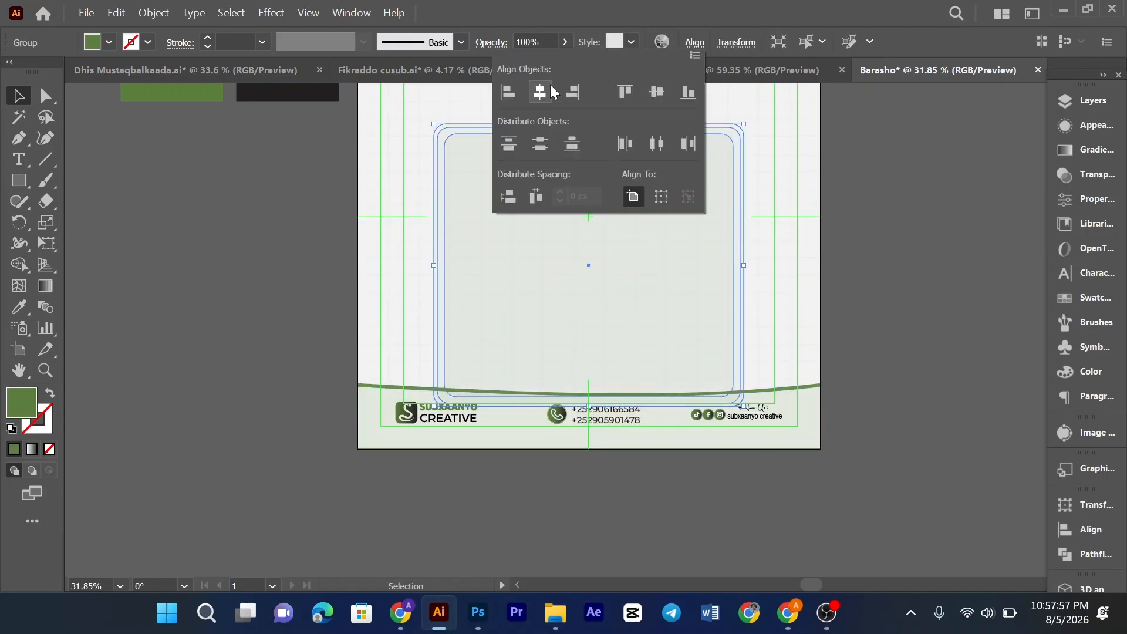
pyautogui.click(850, 245)
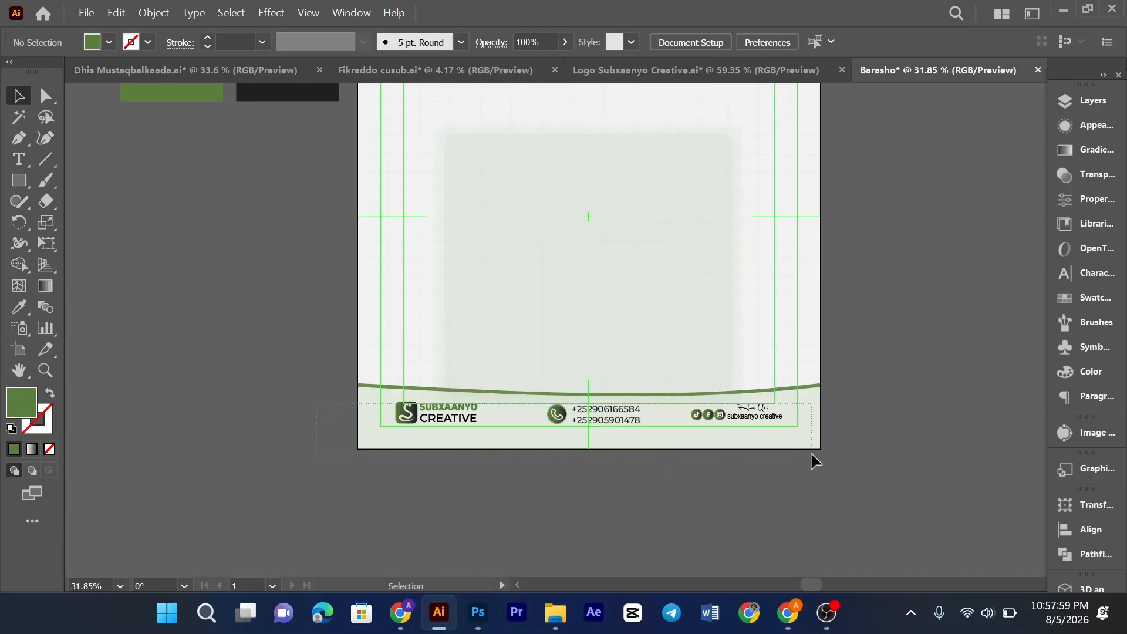
pyautogui.hotkey('ctrl', 'a')
pyautogui.hotkey('ctrl', 'h')
pyautogui.click(348, 376)
pyautogui.moveTo(313, 439); pyautogui.dragTo(677, 499)
pyautogui.moveTo(825, 451); pyautogui.dragTo(826, 450)
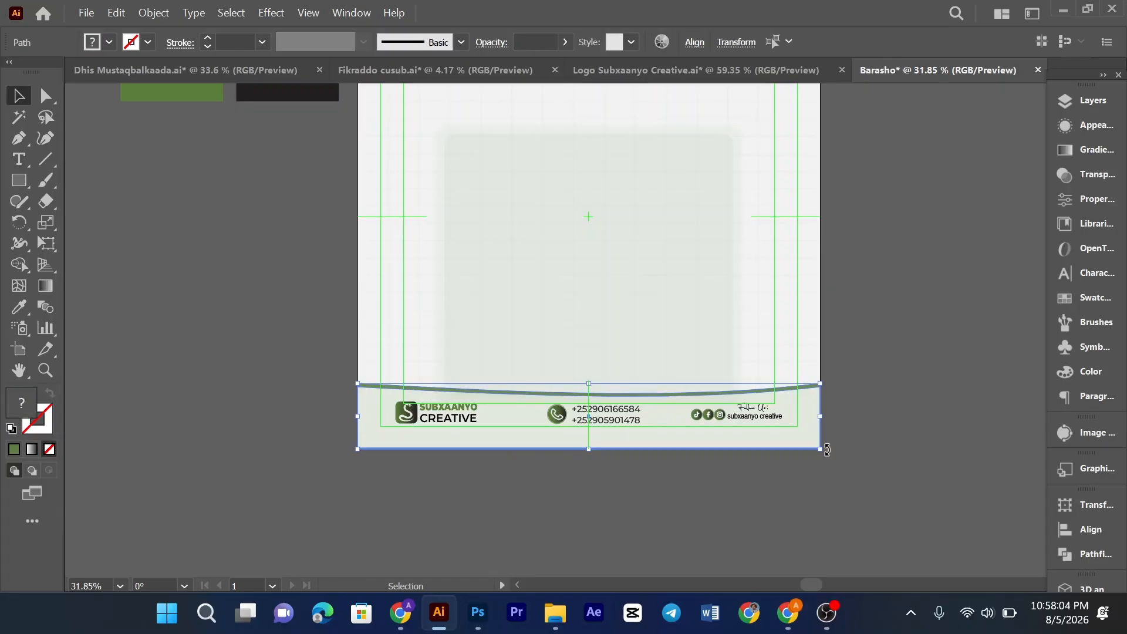
pyautogui.click(825, 447)
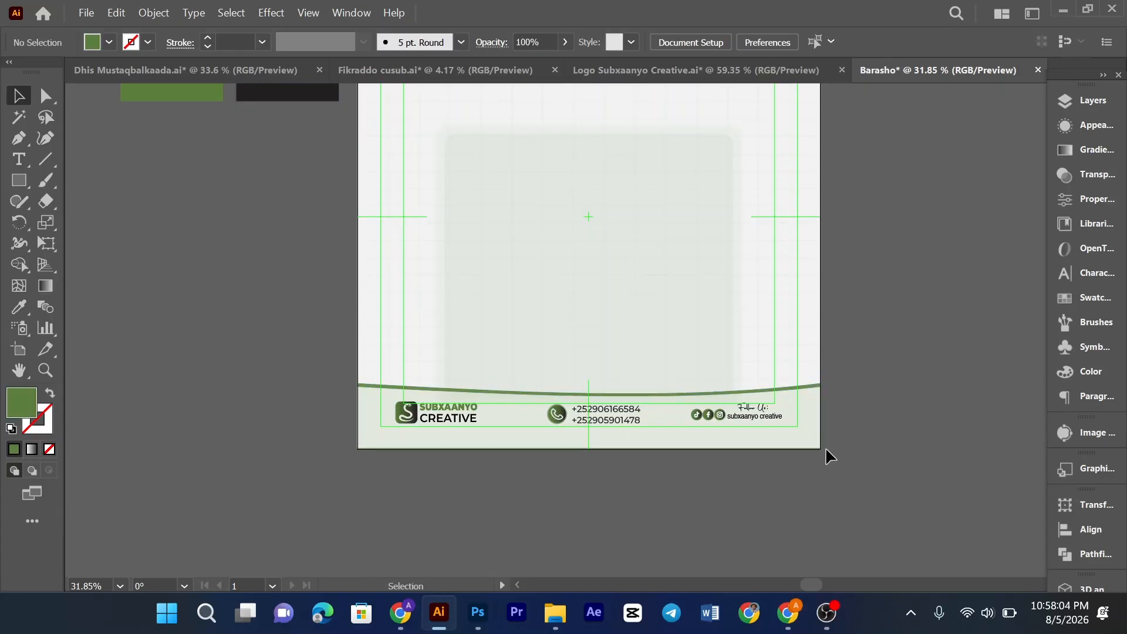
# Step: Ungroup the headline from the small cloud image and move the cloud off the artboard onto the dark square
pyautogui.click(615, 259)
pyautogui.hotkey('ctrl', 'shift', 'a')
pyautogui.scroll(3, 585, 267)
pyautogui.scroll(3, 586, 270)
pyautogui.scroll(-5, 602, 301)
pyautogui.scroll(2, 602, 300)
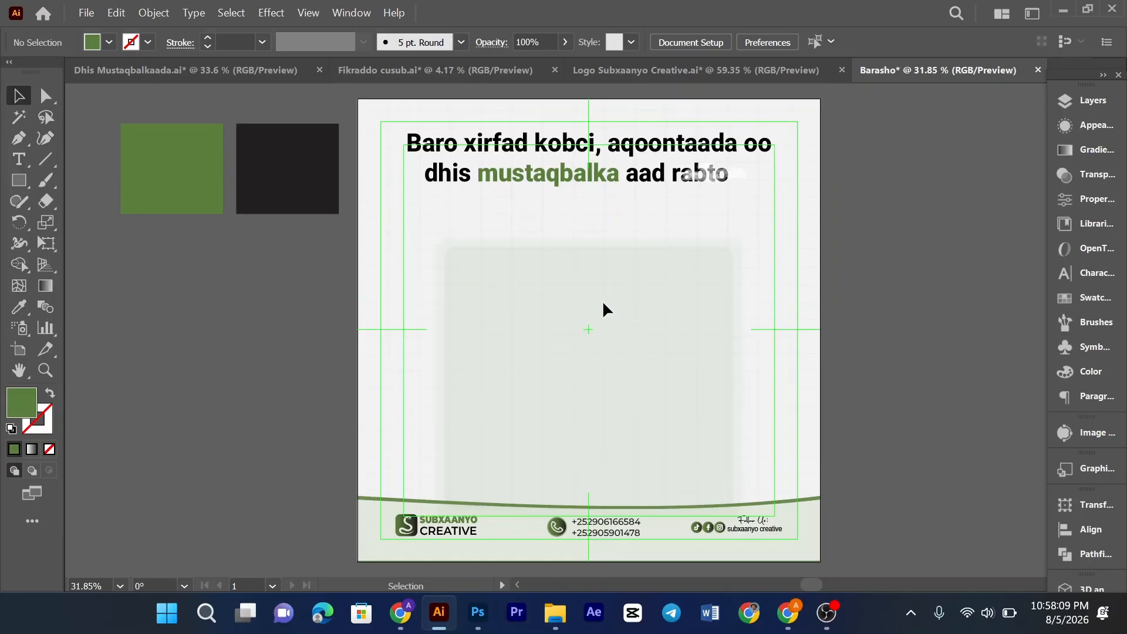
pyautogui.click(520, 154)
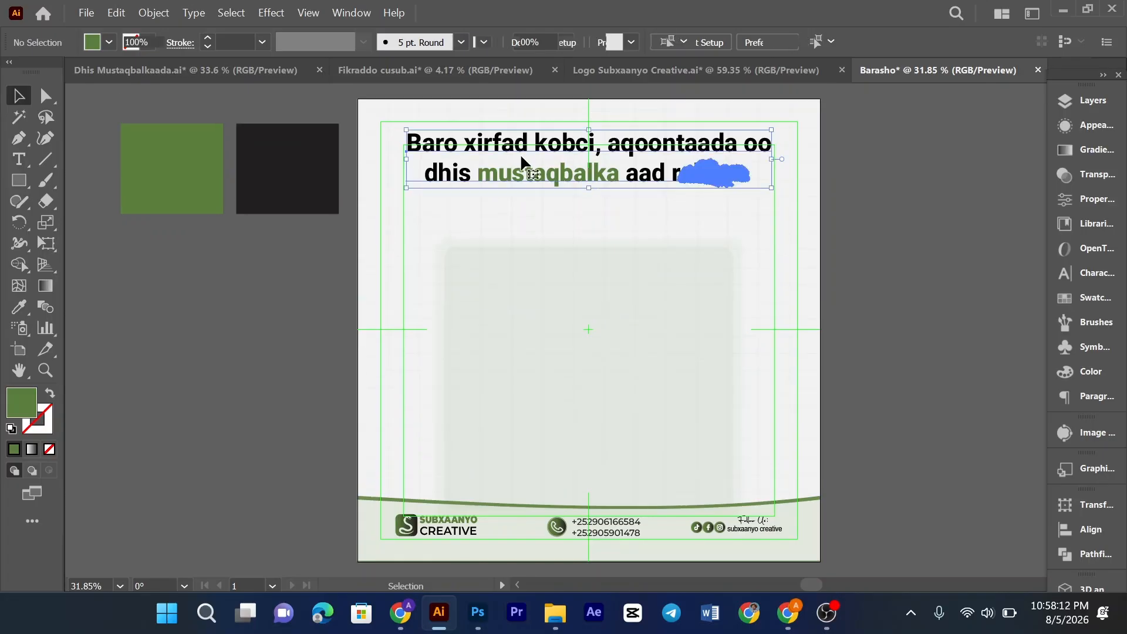
pyautogui.rightClick(520, 154)
pyautogui.click(564, 426)
pyautogui.click(250, 330)
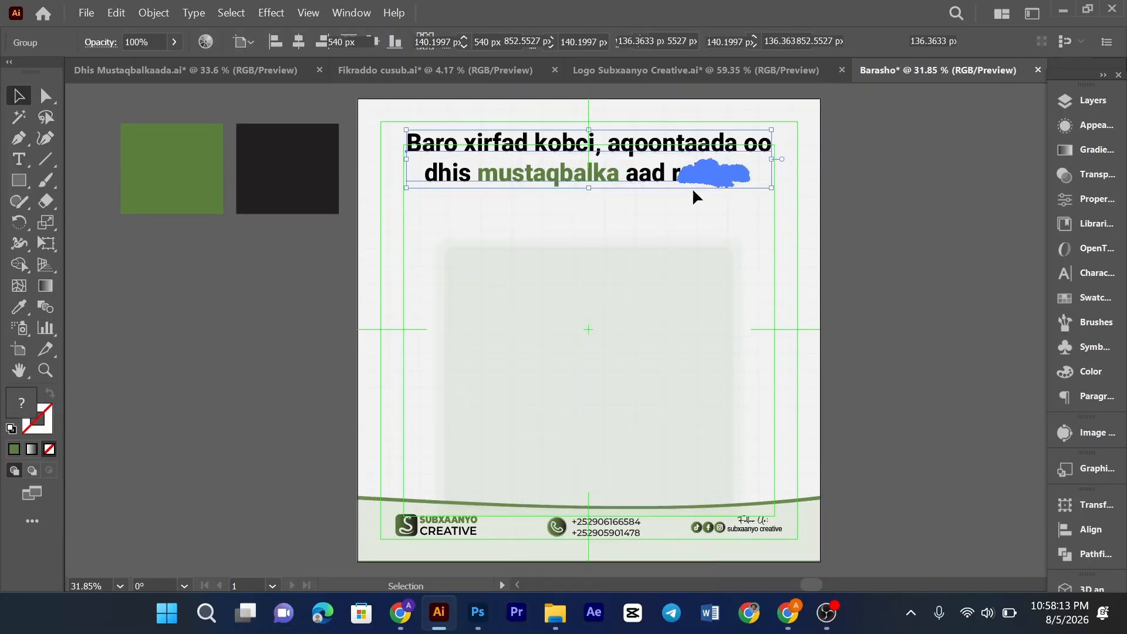
pyautogui.moveTo(719, 178); pyautogui.dragTo(287, 161)
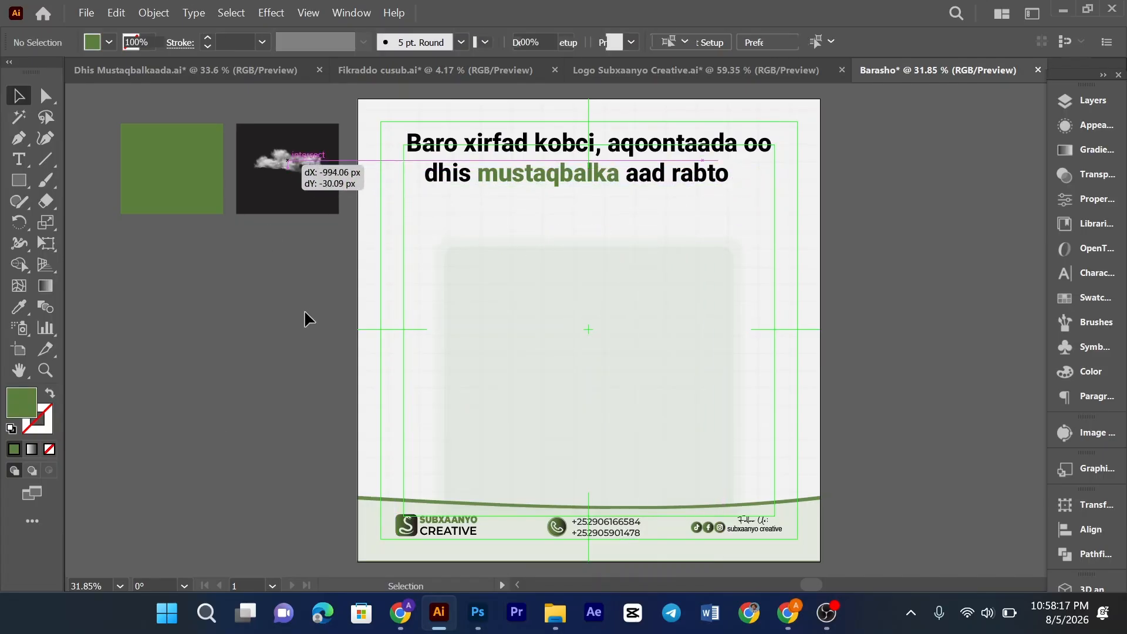
# Step: Replace the word "Baro" at the start of the headline with "Xasiloonidu ma aha nasiib"
pyautogui.click(445, 169)
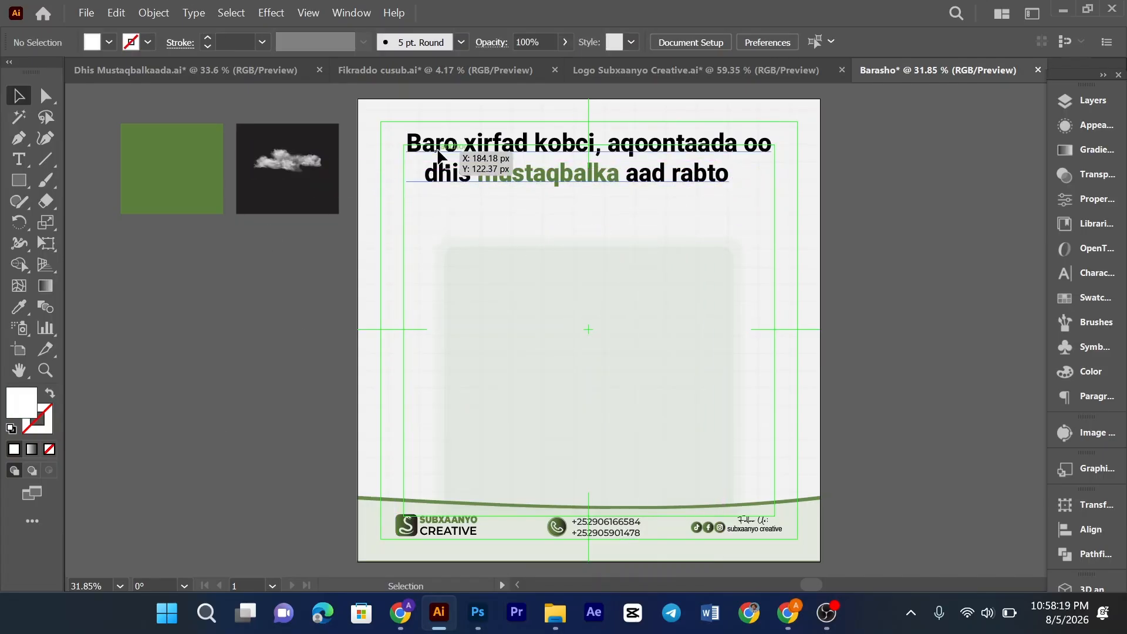
pyautogui.doubleClick(456, 146)
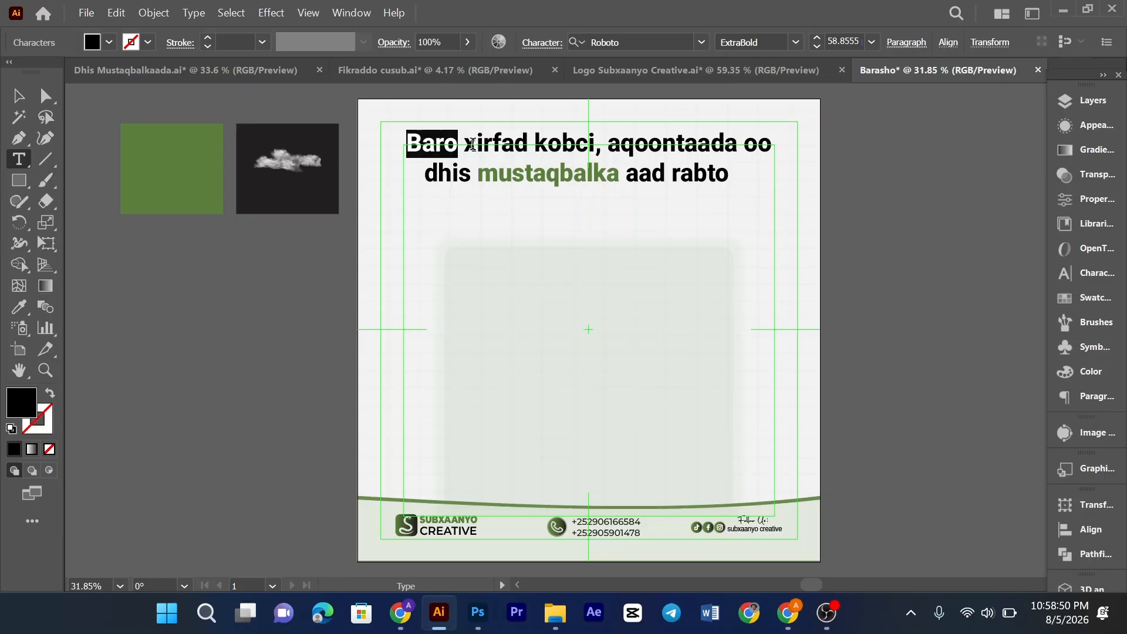
pyautogui.write('Xasi')
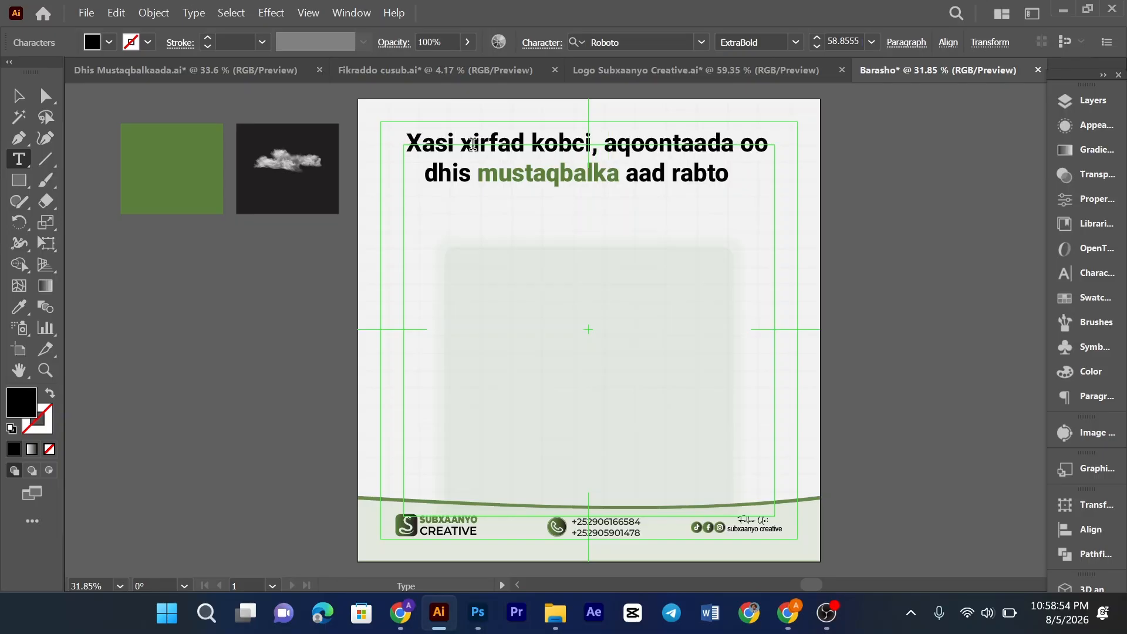
pyautogui.write('lcon')
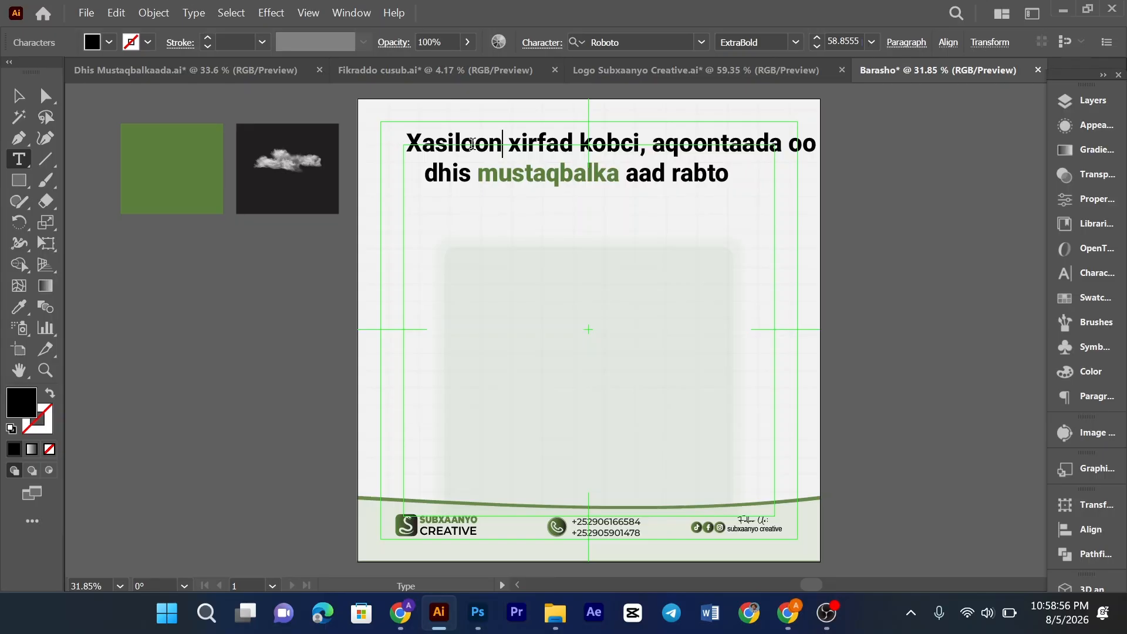
pyautogui.write('idu ')
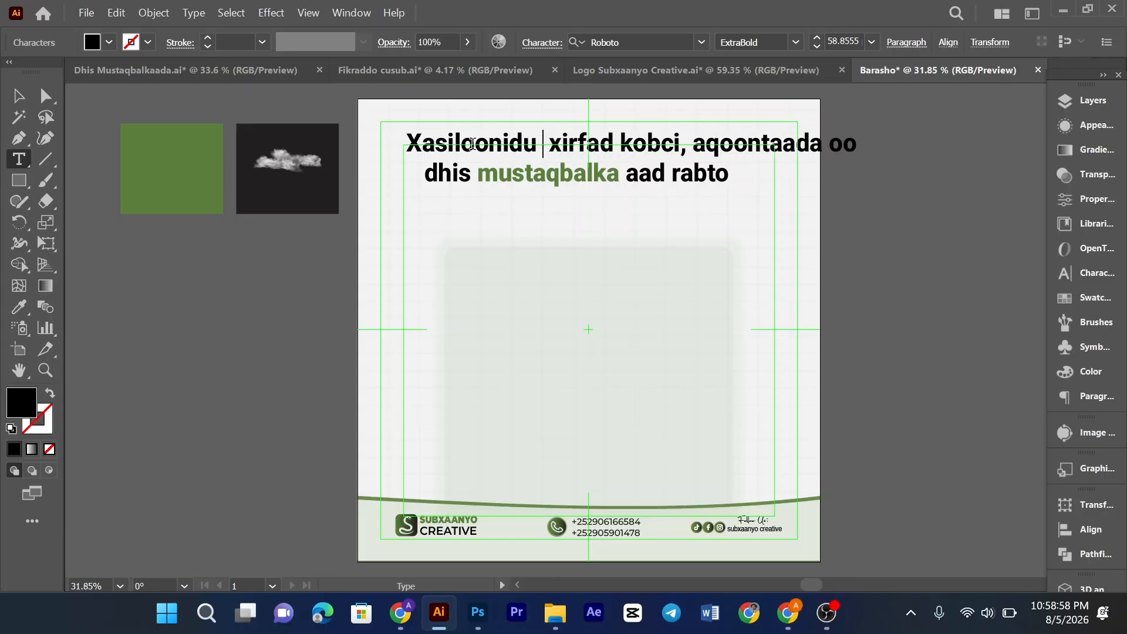
pyautogui.write('ma aha ')
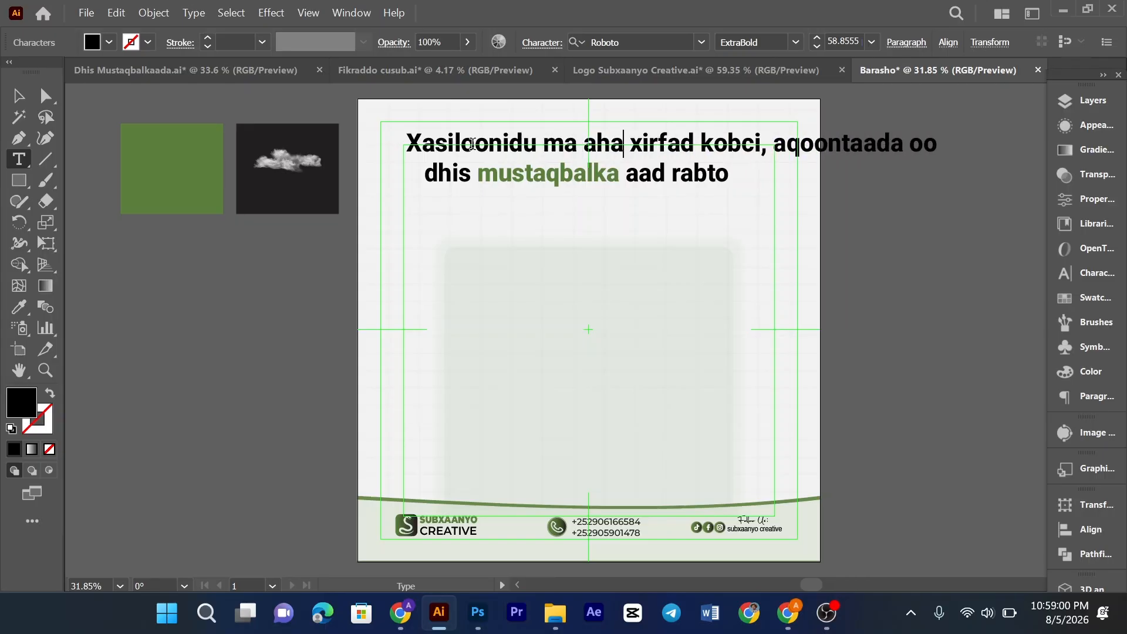
pyautogui.write('nassib')
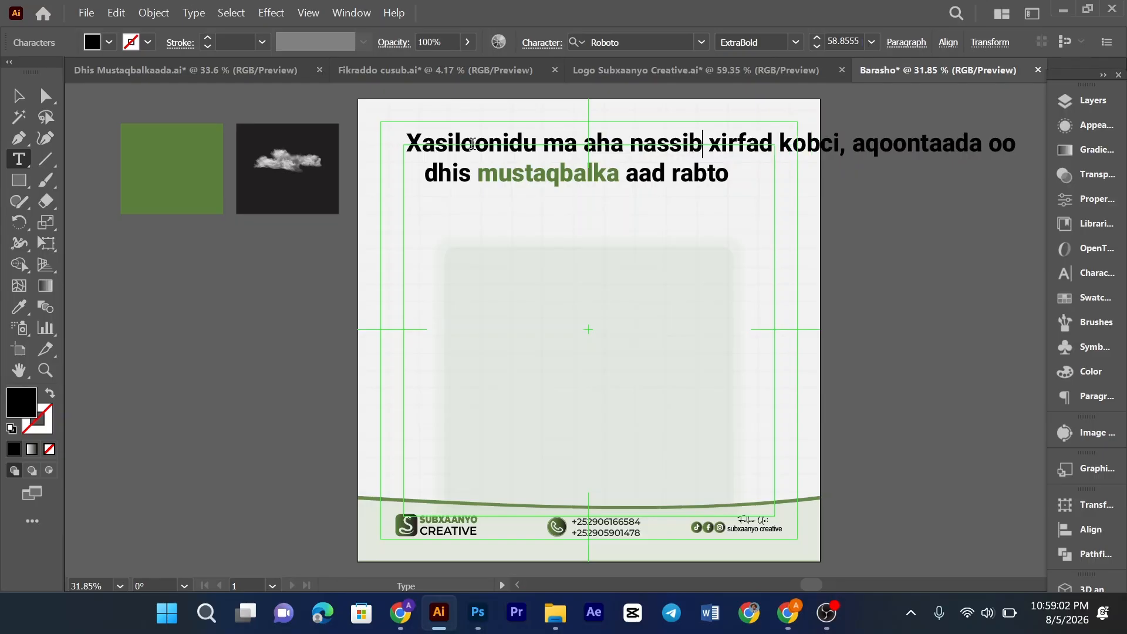
pyautogui.press('BackSpace')
pyautogui.press('BackSpace')
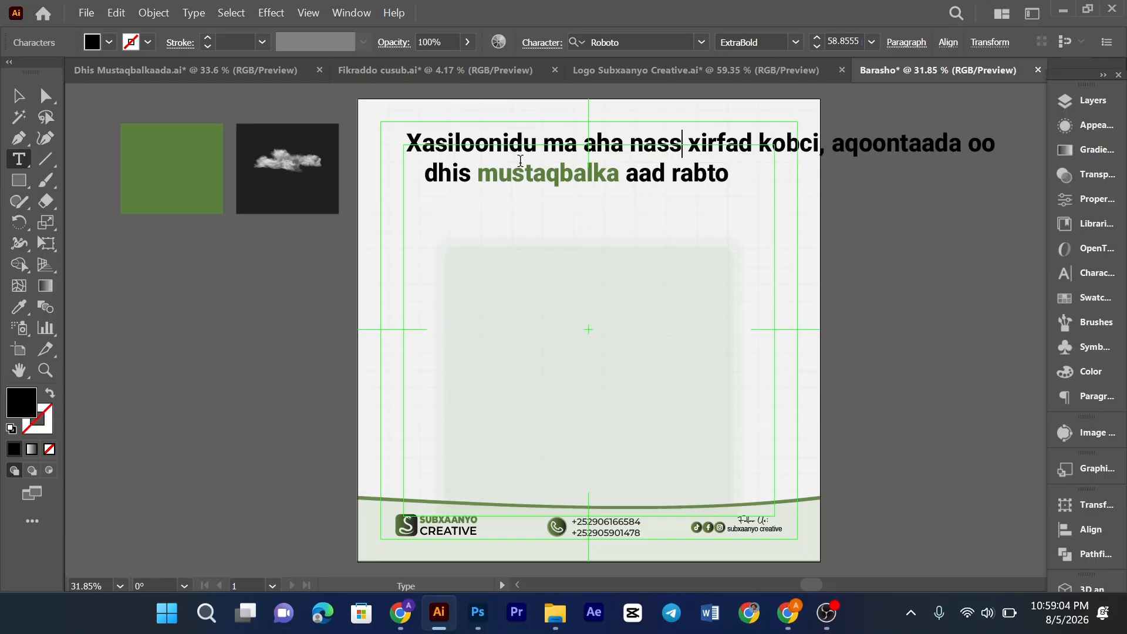
pyautogui.press('BackSpace')
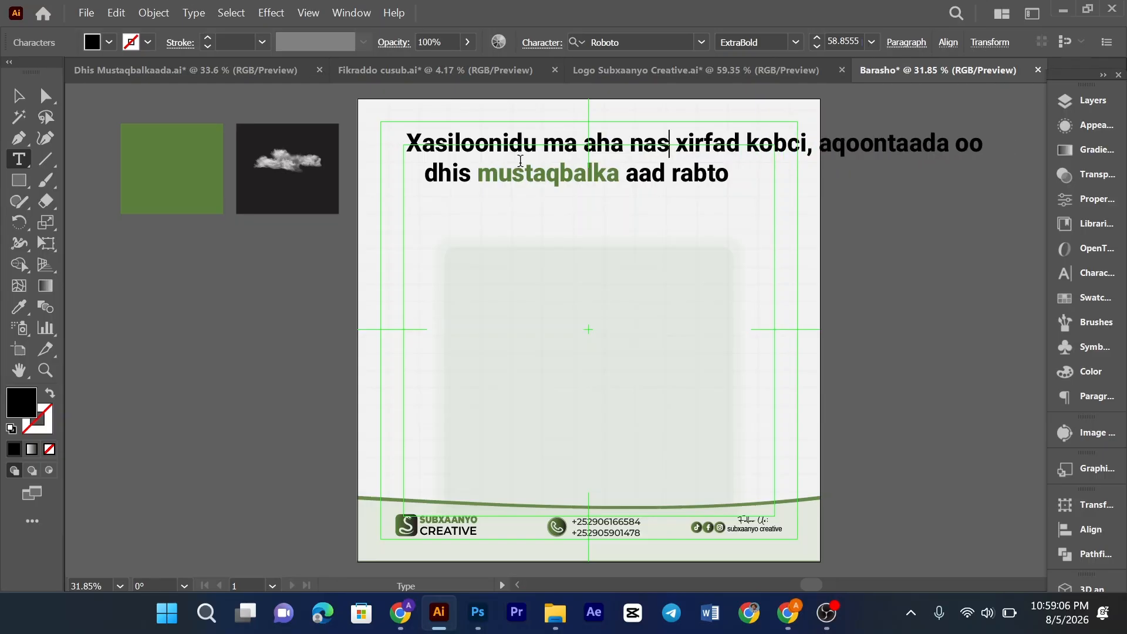
pyautogui.write('iib')
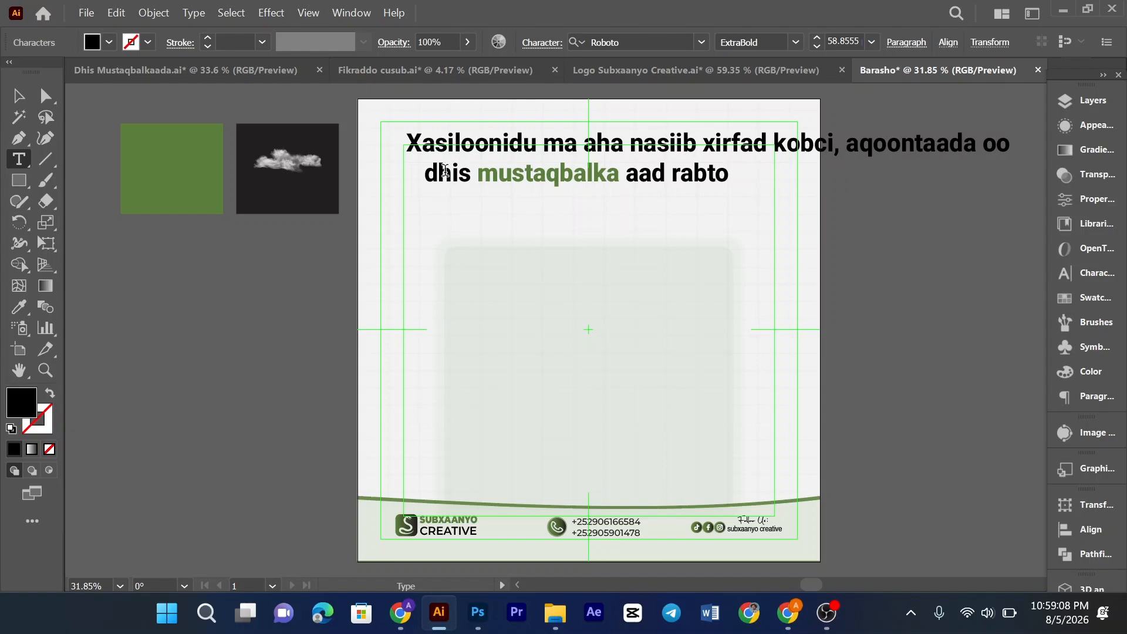
# Step: Change the headline's second line to "waa dulqaad iyo dheellitir" and delete the leftover "xirfad kobci, aqoontaada oo" from the first line
pyautogui.moveTo(425, 174); pyautogui.dragTo(744, 211)
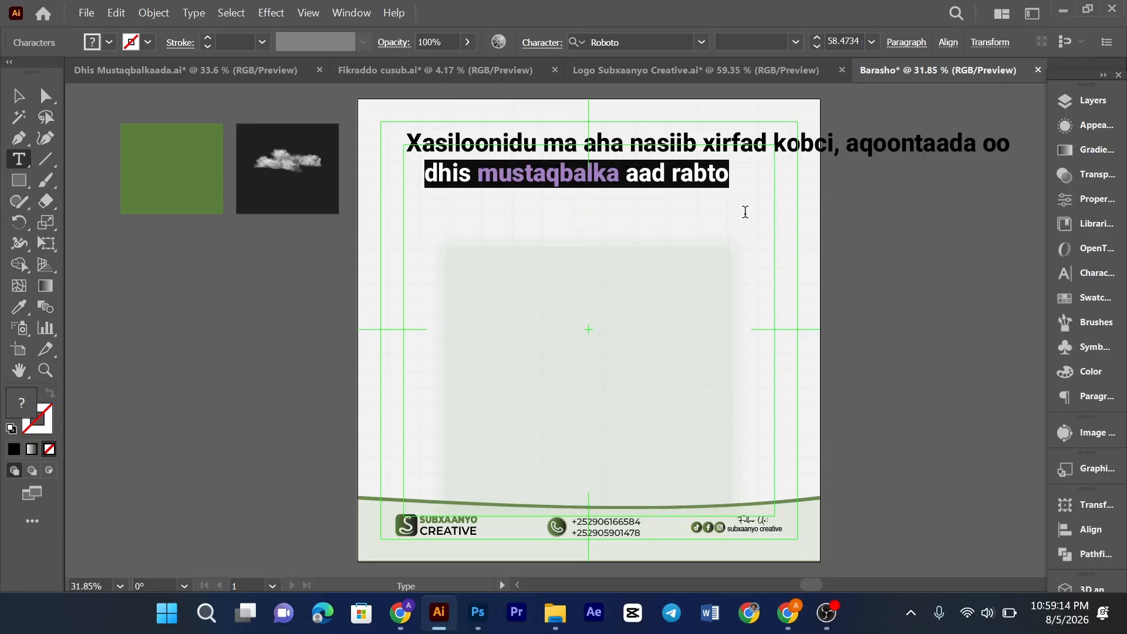
pyautogui.write('waa')
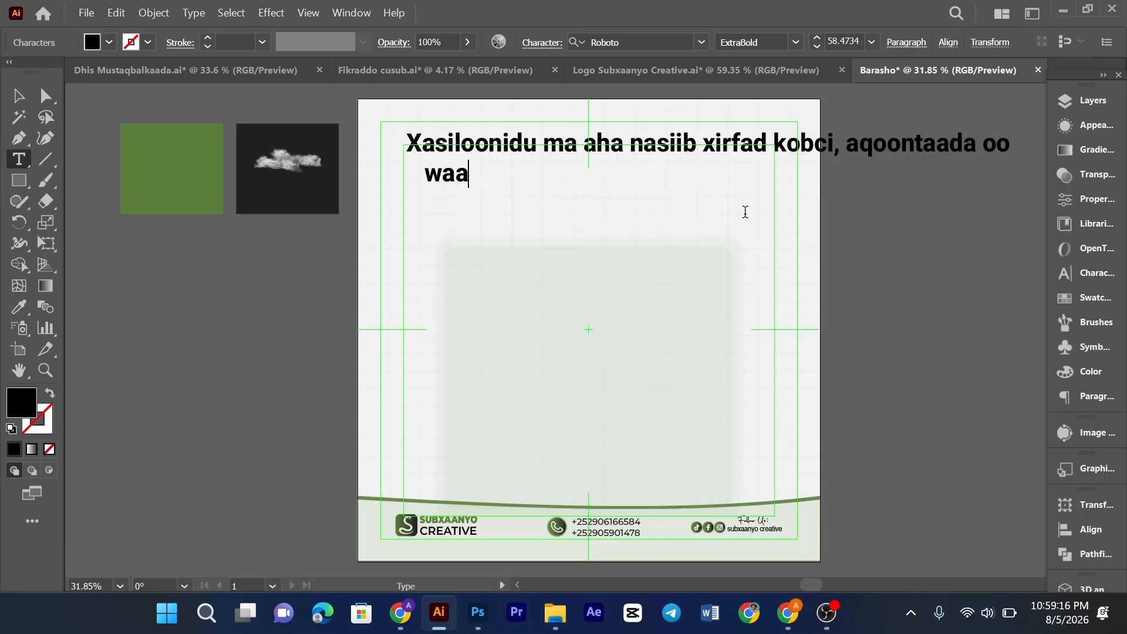
pyautogui.write(' dulqaad')
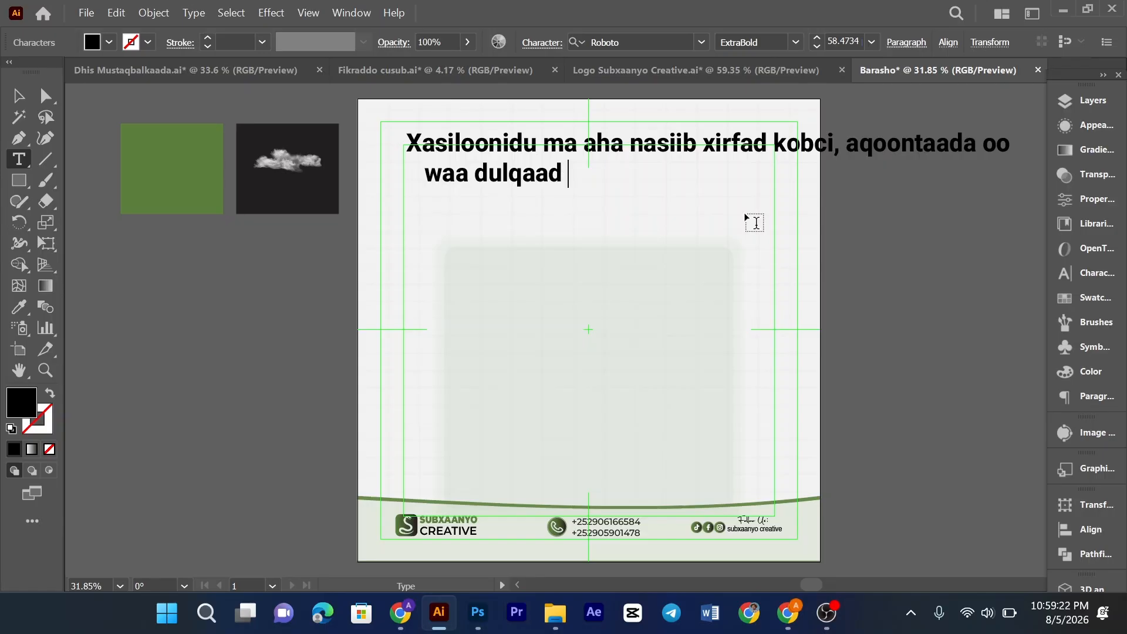
pyautogui.write(' iyo dhee')
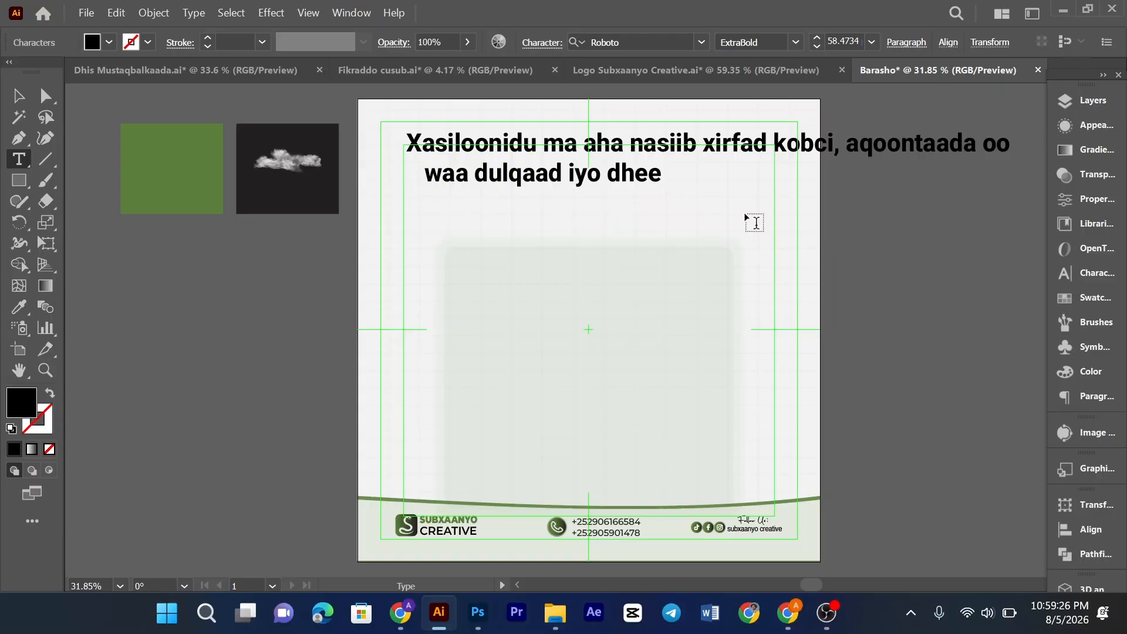
pyautogui.write('llitir')
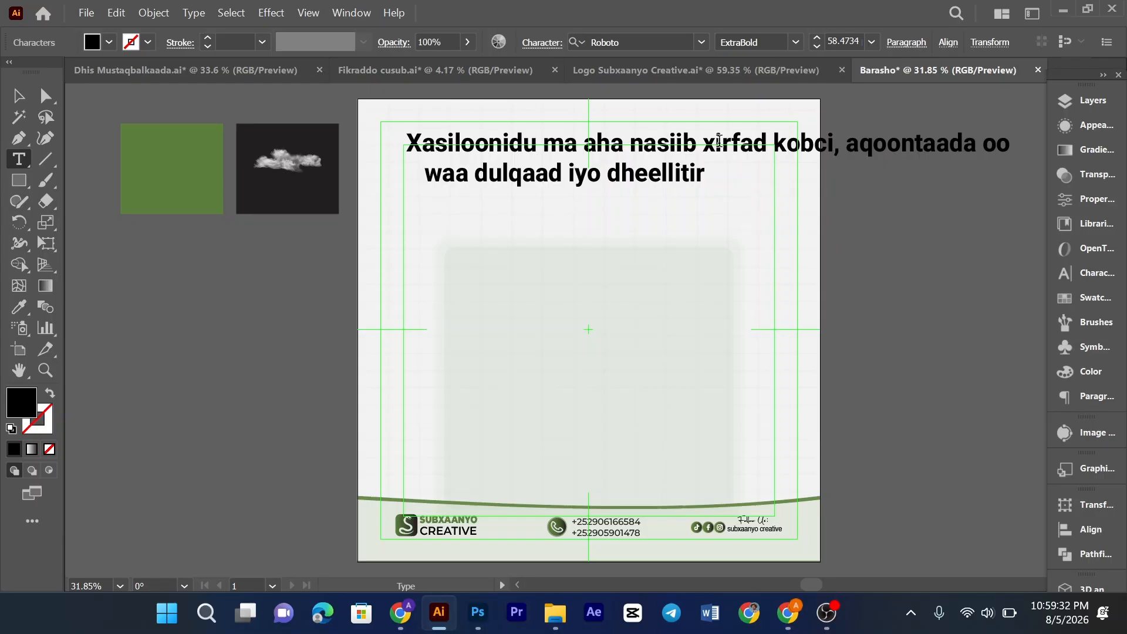
pyautogui.moveTo(709, 139); pyautogui.dragTo(1010, 145)
pyautogui.press('BackSpace')
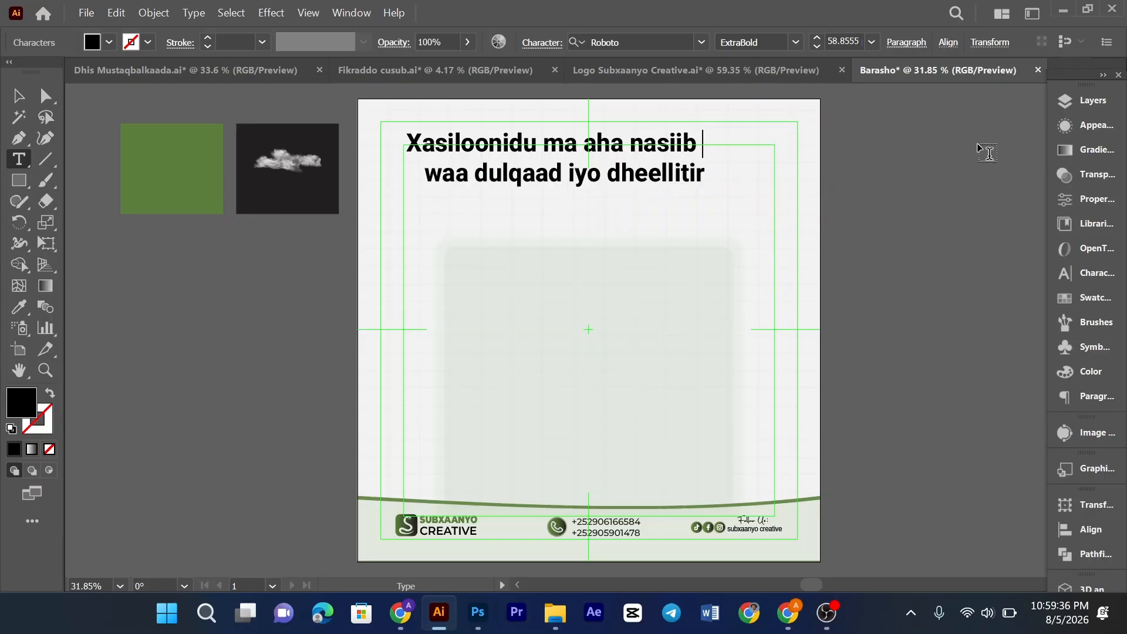
# Step: Centre the headline text horizontally on the artboard
pyautogui.click(19, 95)
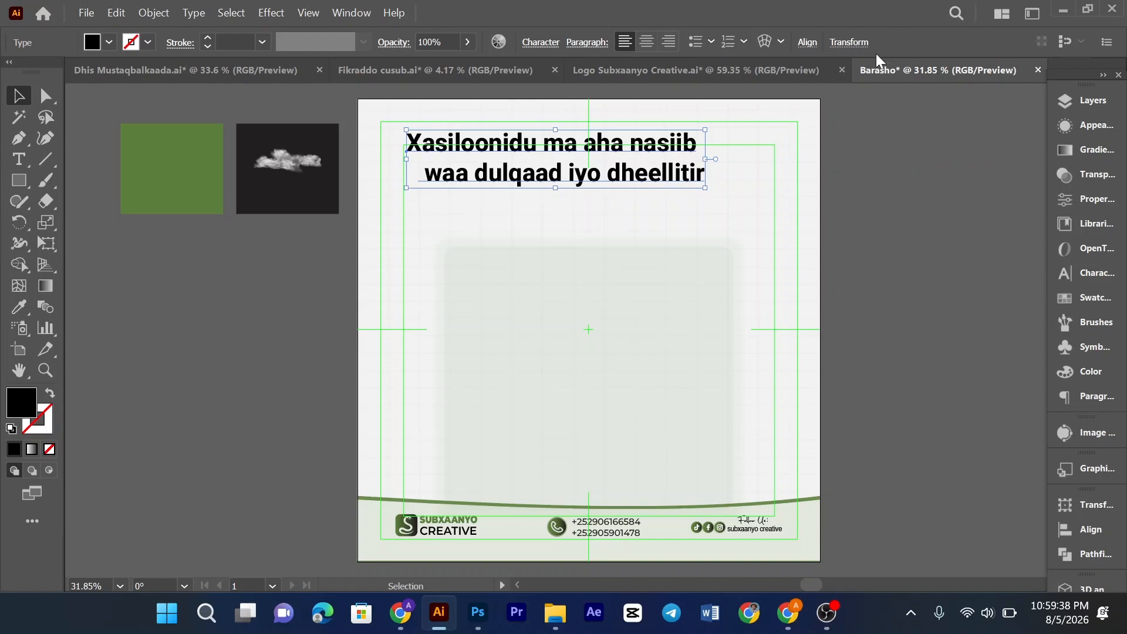
pyautogui.click(806, 42)
pyautogui.click(653, 92)
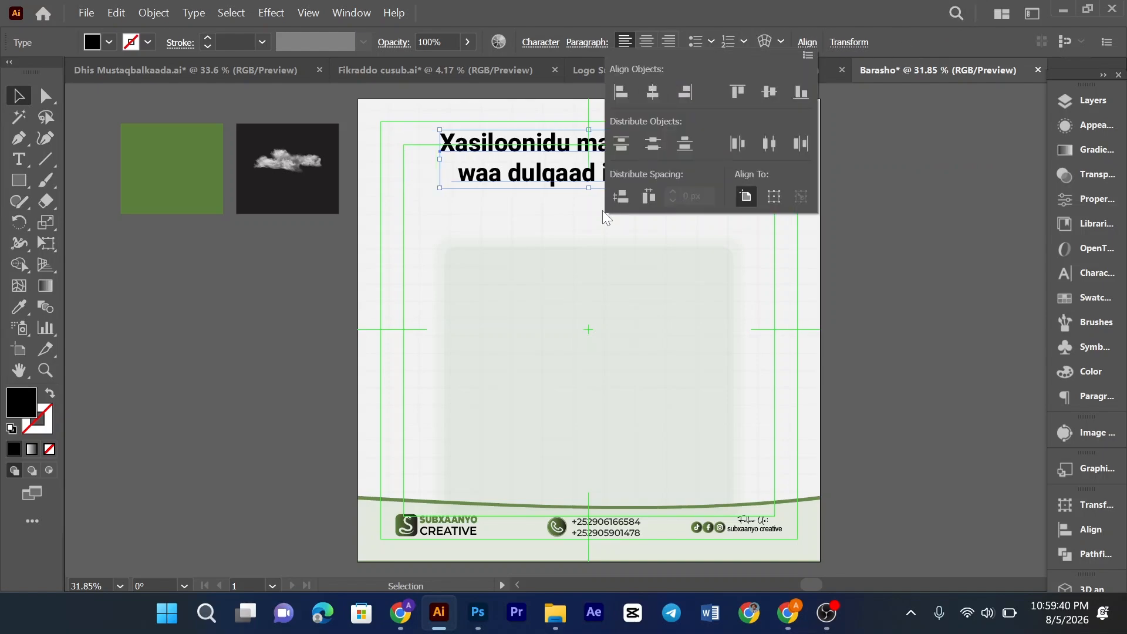
pyautogui.click(414, 261)
pyautogui.click(414, 262)
pyautogui.click(546, 186)
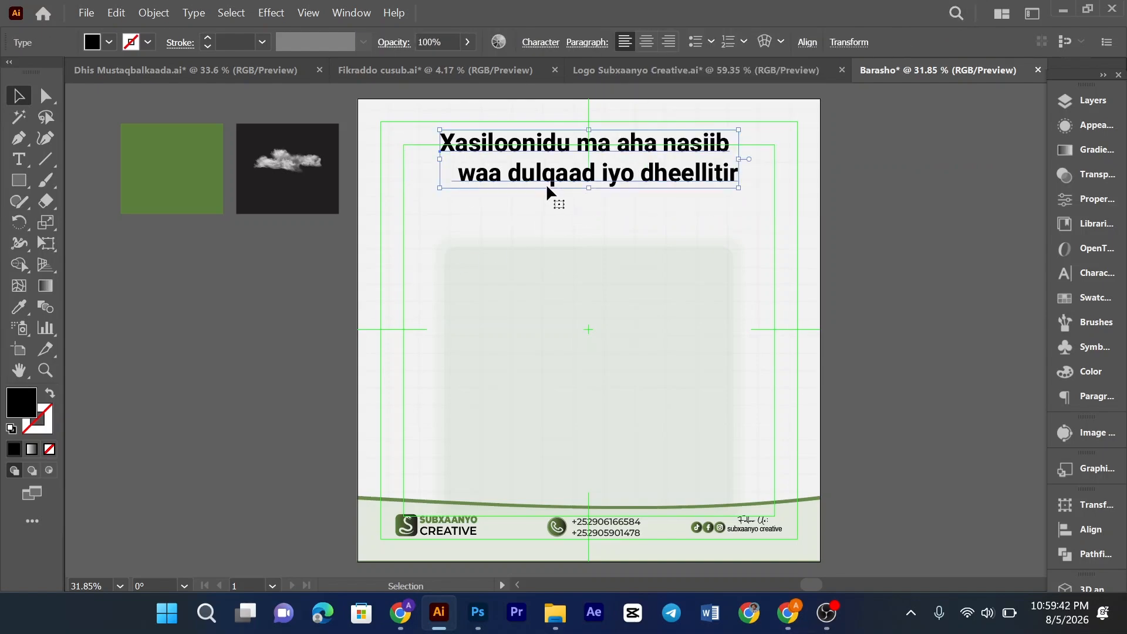
# Step: Move the headline straight down so its first line starts at the inner margin guide
pyautogui.press('Down')
pyautogui.press('Down')
pyautogui.press('Down')
pyautogui.press('Down')
pyautogui.press('Down')
pyautogui.press('Down')
pyautogui.press('Down')
pyautogui.press('Down')
pyautogui.press('Down')
pyautogui.press('Down')
pyautogui.press('Down')
pyautogui.press('Down')
pyautogui.press('Down')
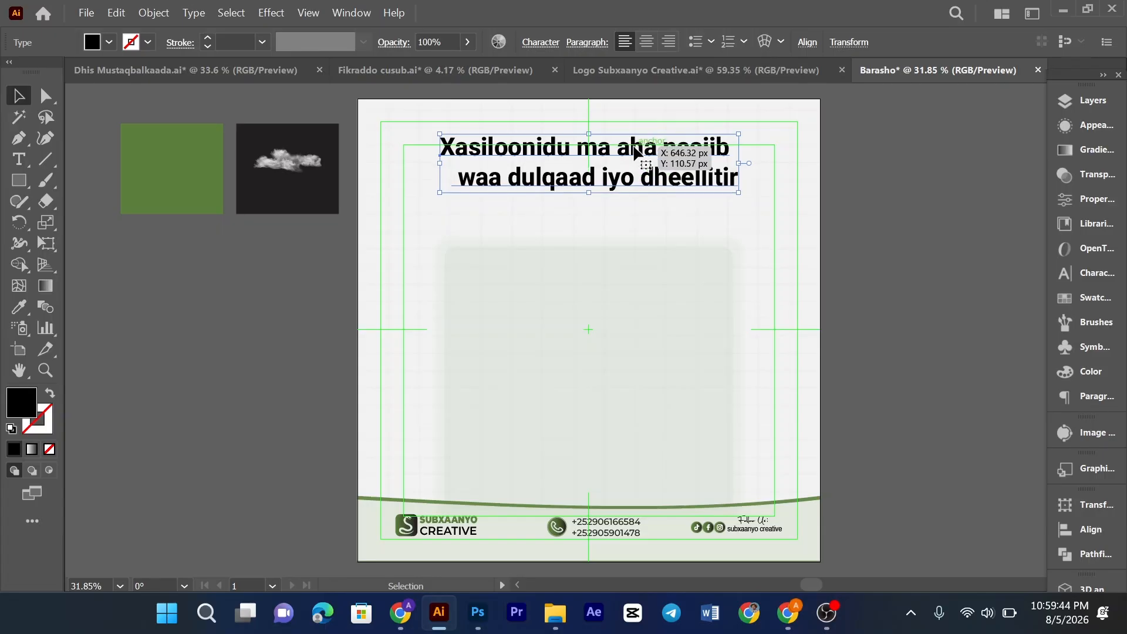
pyautogui.press('Down')
pyautogui.press('Down')
pyautogui.press('Down')
pyautogui.press('Down')
pyautogui.press('Down')
pyautogui.press('Down')
pyautogui.press('Down')
pyautogui.press('Down')
pyautogui.press('Down')
pyautogui.press('Down')
pyautogui.press('Down')
pyautogui.press('Down')
pyautogui.press('Down')
pyautogui.press('Down')
pyautogui.press('Down')
pyautogui.click(662, 280)
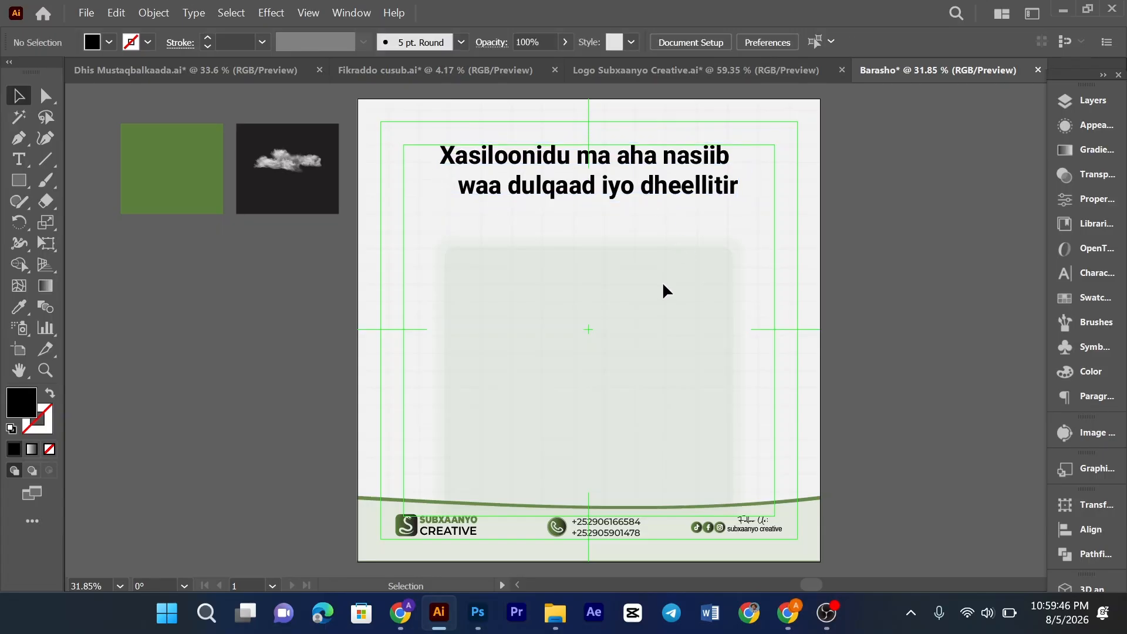
# Step: Unlock the rounded panel, raise it straight up until its body clears the curved footer line, and lock it again
pyautogui.rightClick(662, 281)
pyautogui.click(711, 151)
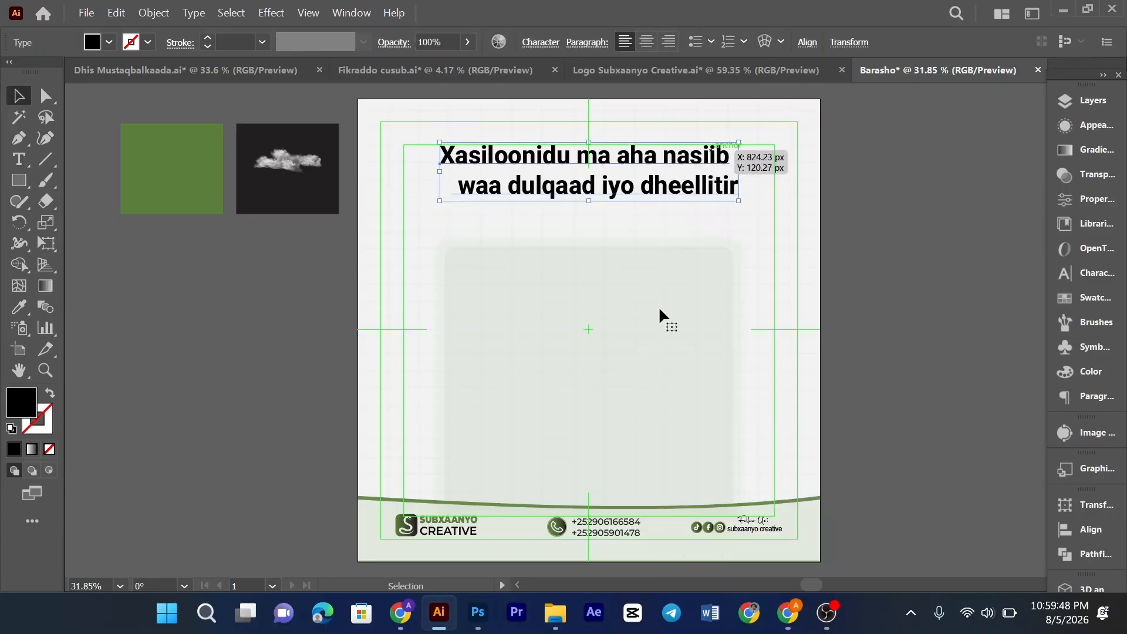
pyautogui.rightClick(659, 306)
pyautogui.click(854, 166)
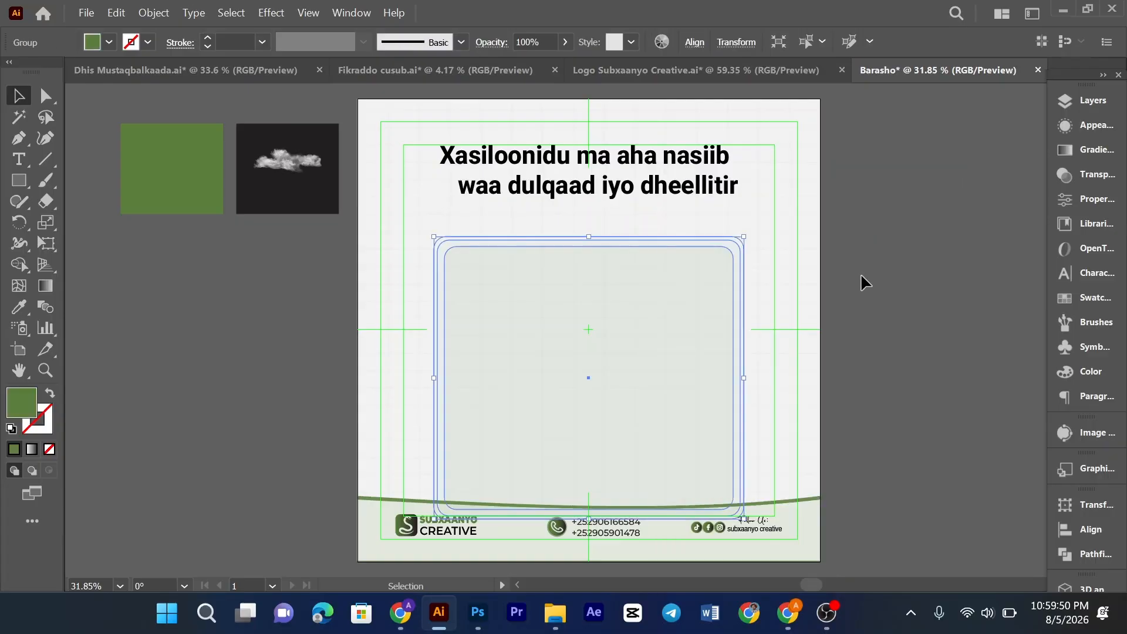
pyautogui.press('Up')
pyautogui.press('Up')
pyautogui.press('Up')
pyautogui.press('Up')
pyautogui.press('Up')
pyautogui.press('Up')
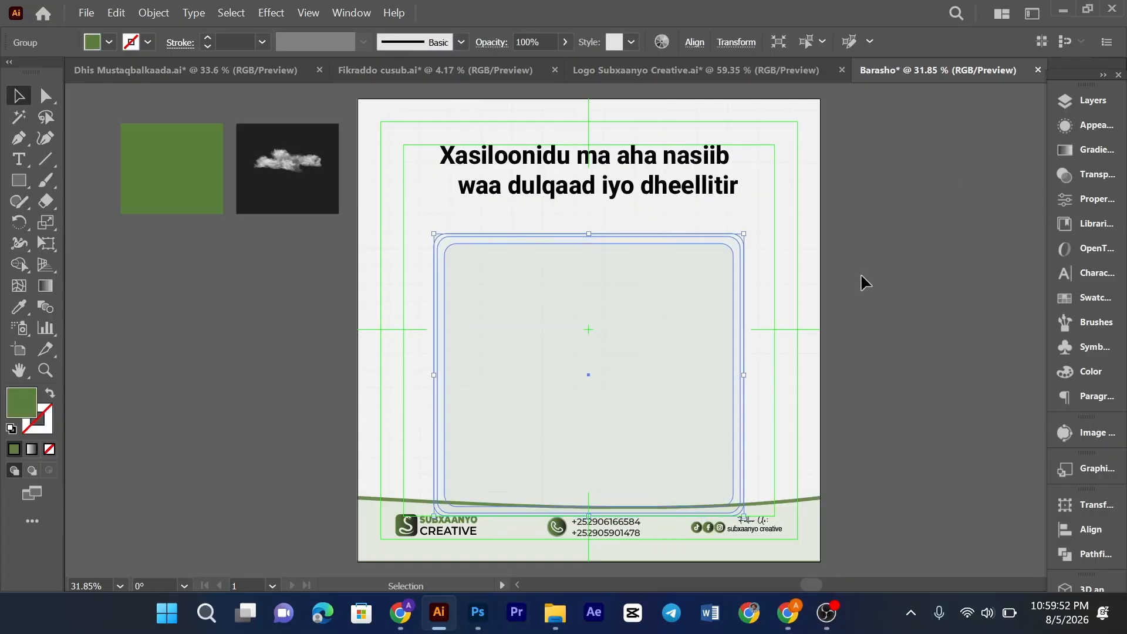
pyautogui.press('Up')
pyautogui.press('Up')
pyautogui.press('Up')
pyautogui.press('Up')
pyautogui.press('Up')
pyautogui.press('Up')
pyautogui.press('Up')
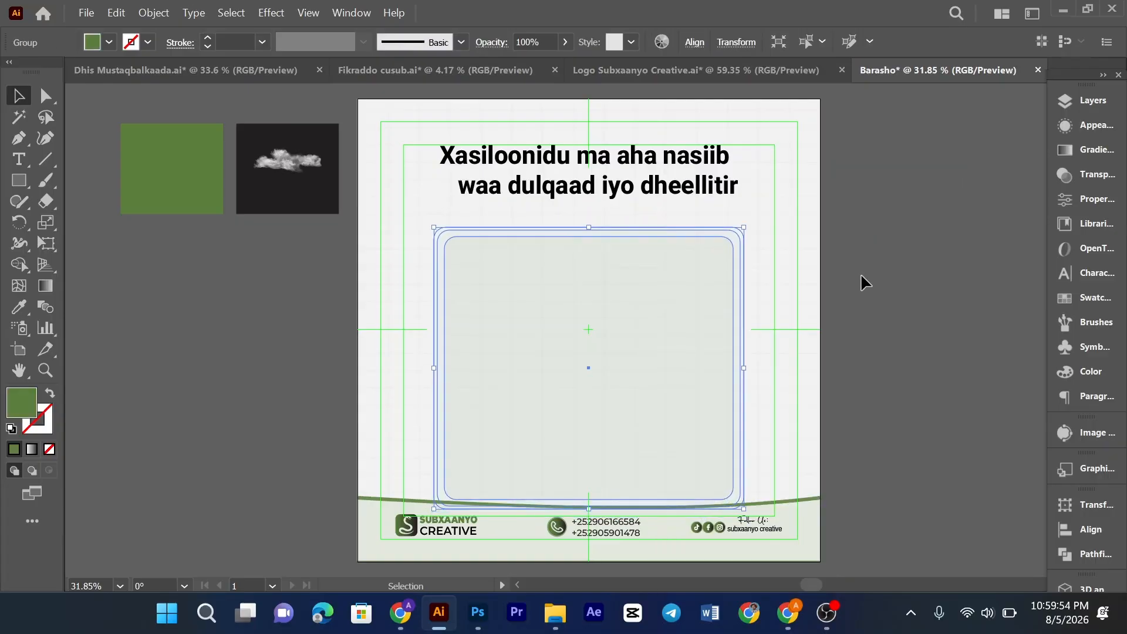
pyautogui.press('Up')
pyautogui.press('Up')
pyautogui.press('Up')
pyautogui.press('Up')
pyautogui.press('Up')
pyautogui.press('Up')
pyautogui.press('Up')
pyautogui.press('Up')
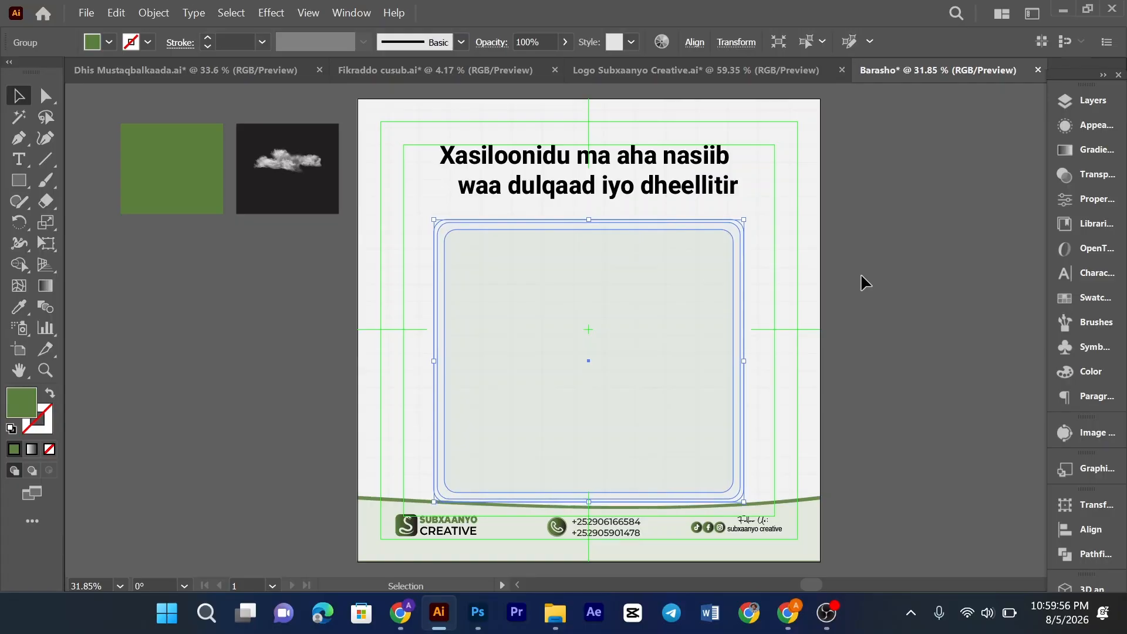
pyautogui.click(861, 276)
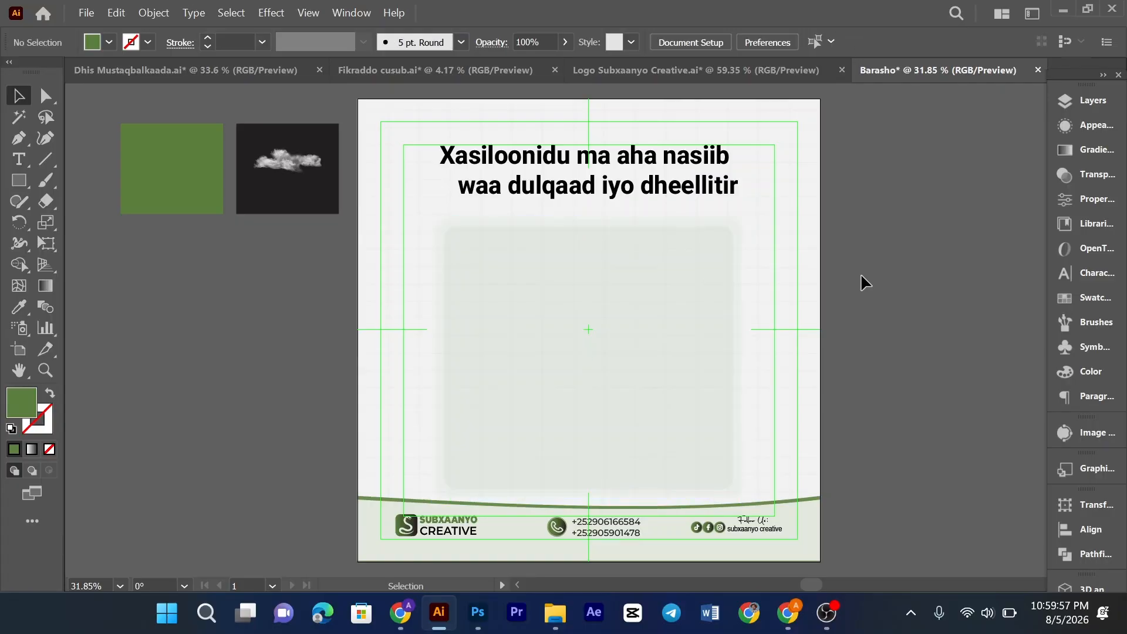
pyautogui.click(659, 291)
pyautogui.hotkey('ctrl', '2')
# Step: Enlarge the headline slightly from its centre, keeping it horizontally centred on the artboard
pyautogui.click(617, 182)
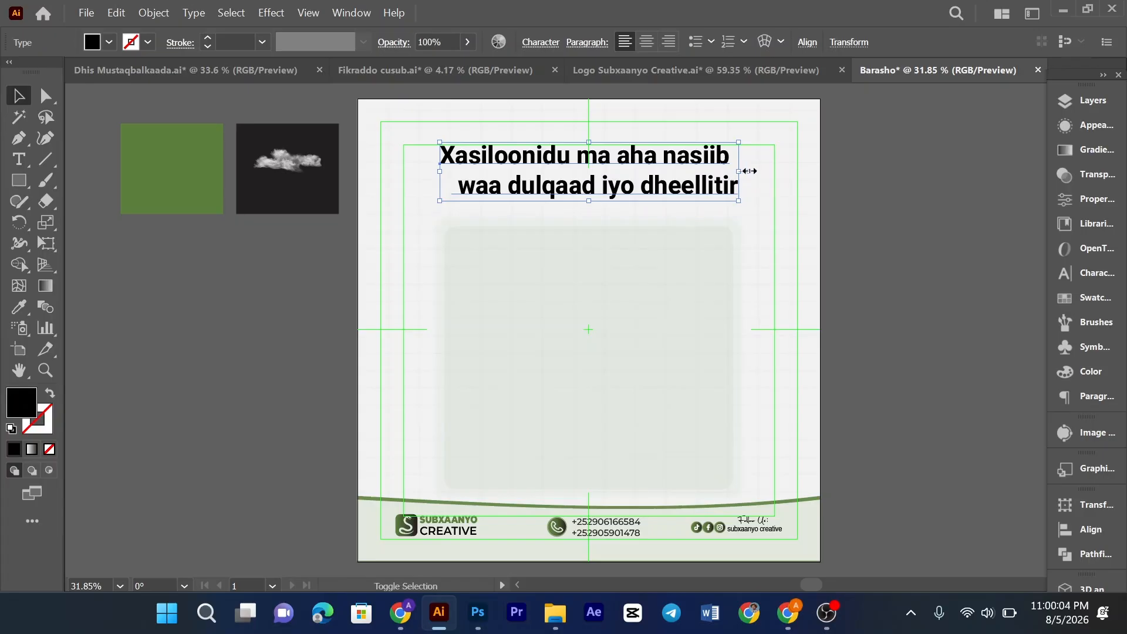
pyautogui.moveTo(750, 171); pyautogui.dragTo(763, 171)
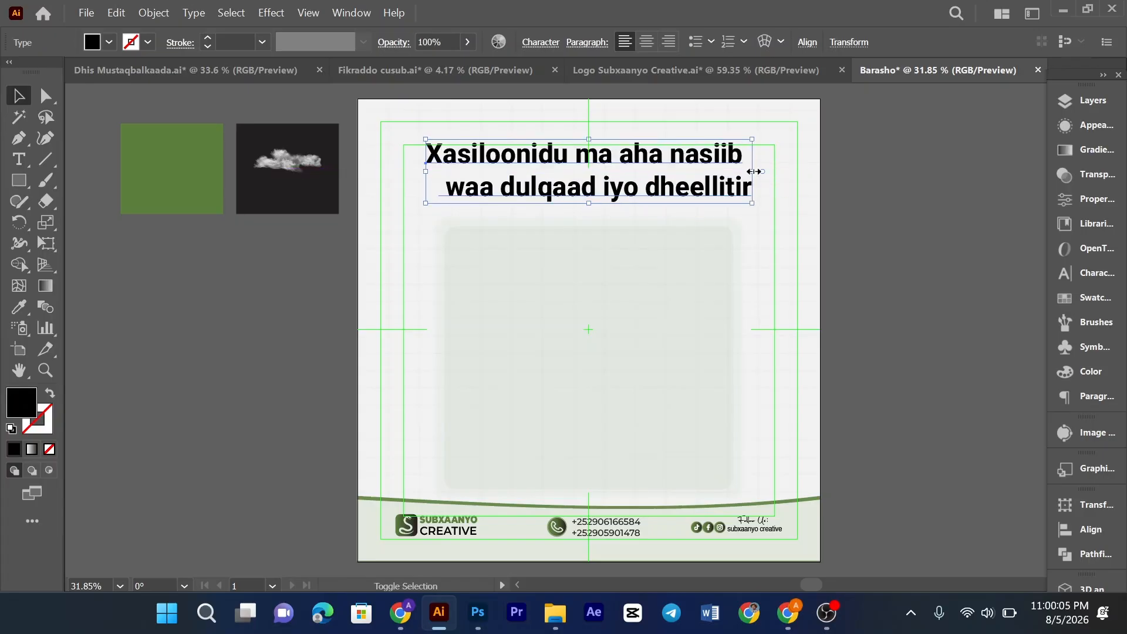
pyautogui.click(807, 44)
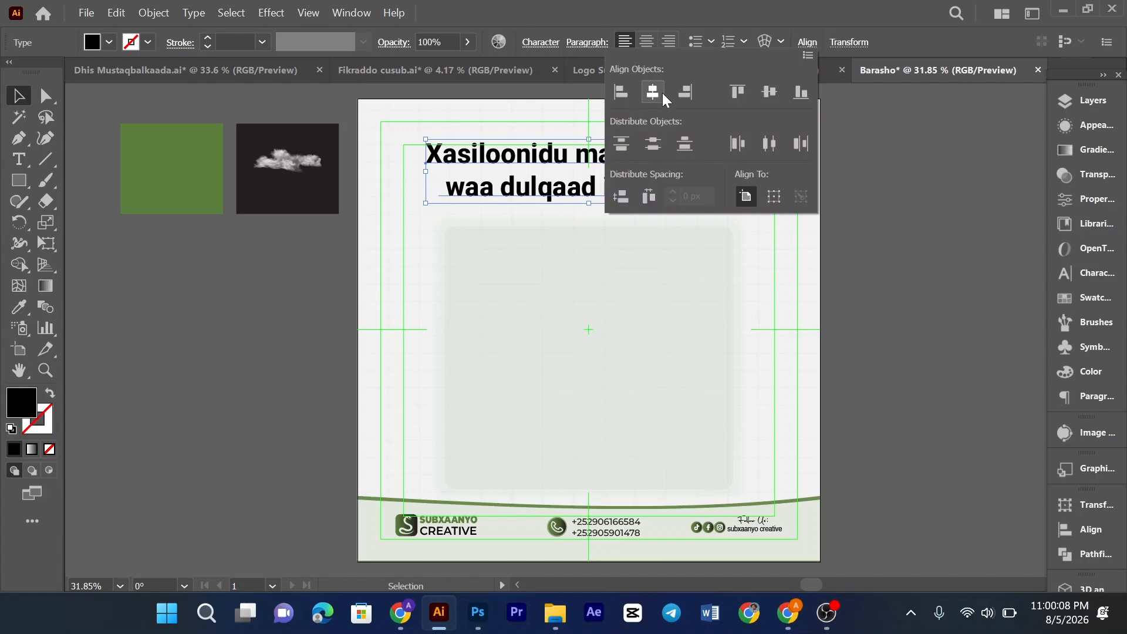
pyautogui.click(815, 322)
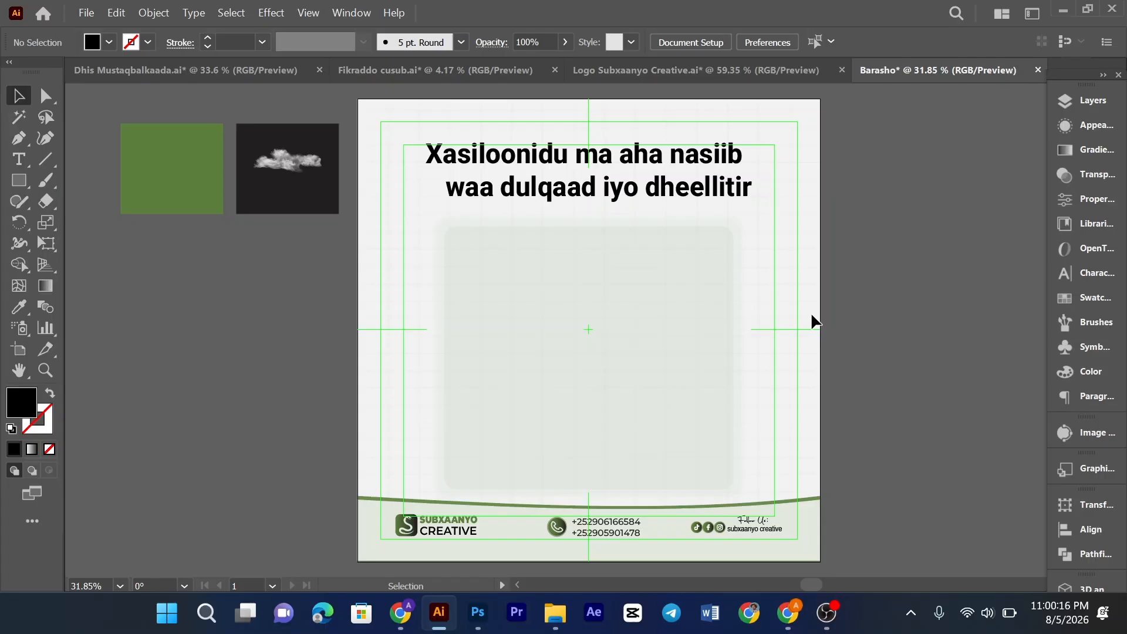
# Step: Set the word "dulqaad" in the headline's second line to Roboto Black
pyautogui.click(568, 196)
pyautogui.doubleClick(568, 197)
pyautogui.moveTo(596, 187); pyautogui.dragTo(500, 182)
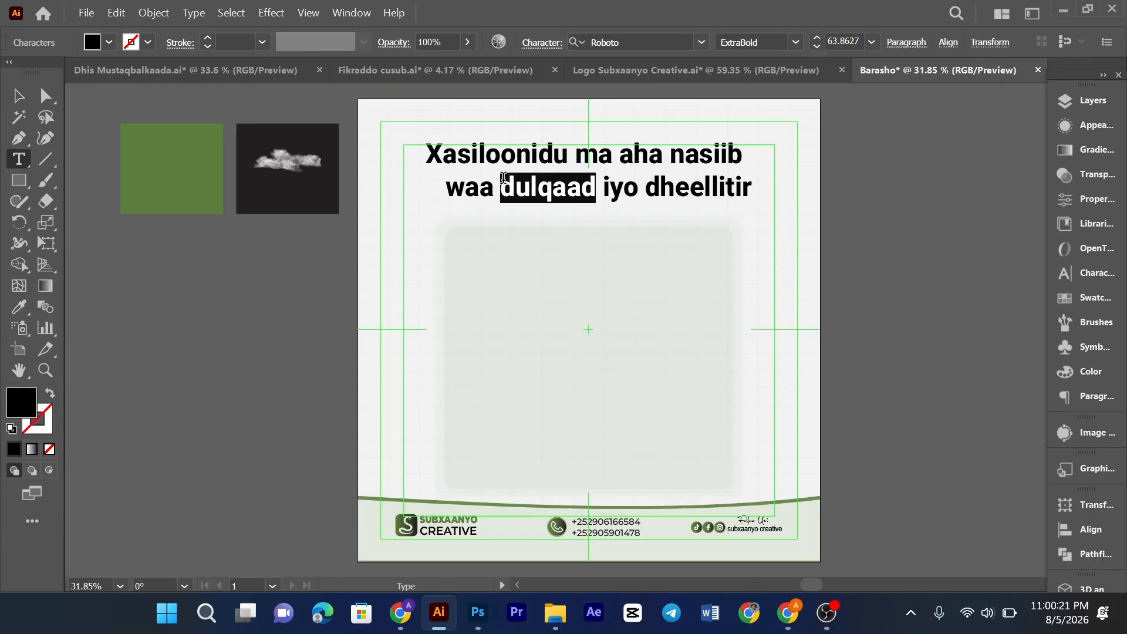
pyautogui.click(797, 43)
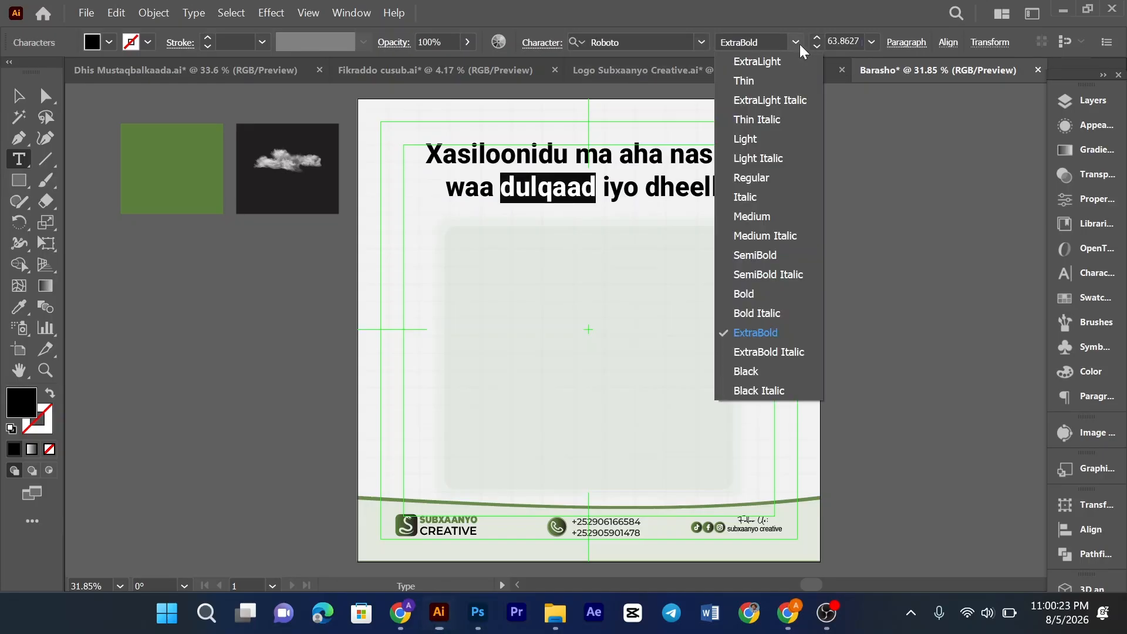
pyautogui.click(754, 370)
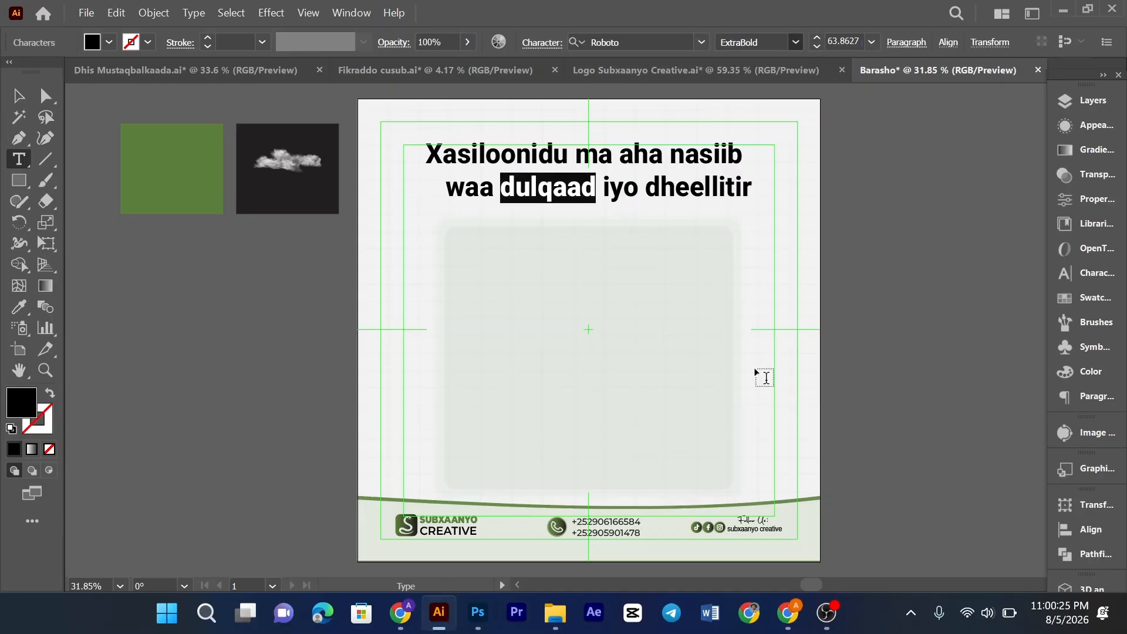
# Step: Recolour "dulqaad" with the green sampled from the swatch square beside the artboard, then deselect the headline
pyautogui.click(20, 304)
pyautogui.click(176, 150)
pyautogui.click(18, 95)
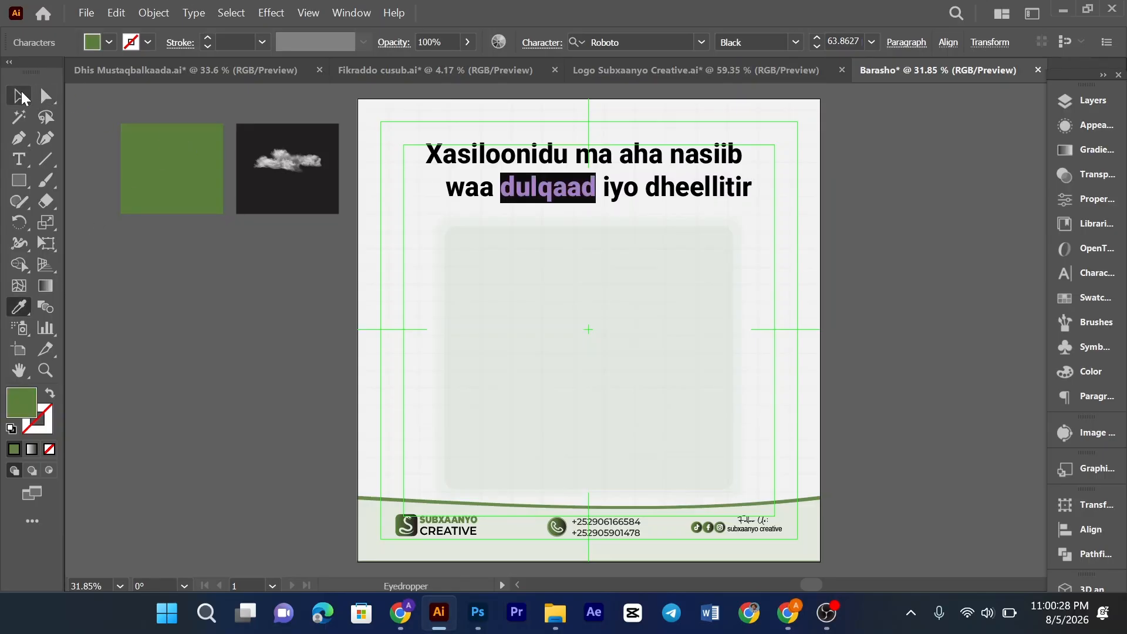
pyautogui.click(322, 307)
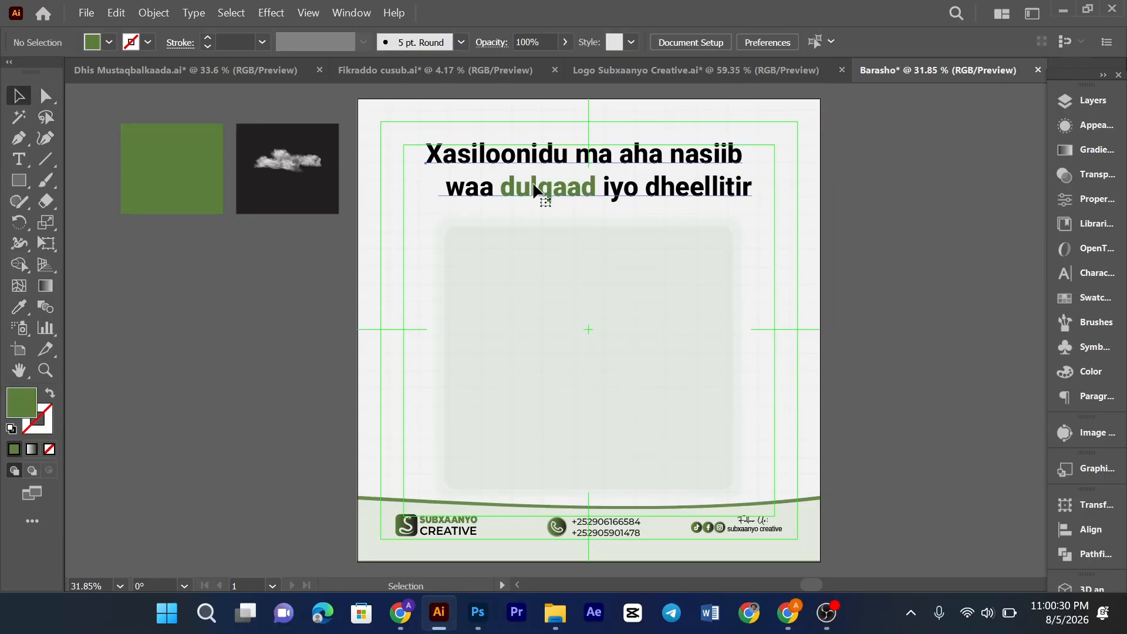
pyautogui.click(535, 190)
pyautogui.hotkey('ctrl', 'shift', 'a')
# Step: Move the cloud image off the dark square onto the lower part of "dheellitir" at the headline's end
pyautogui.click(302, 170)
pyautogui.moveTo(379, 166); pyautogui.dragTo(740, 200)
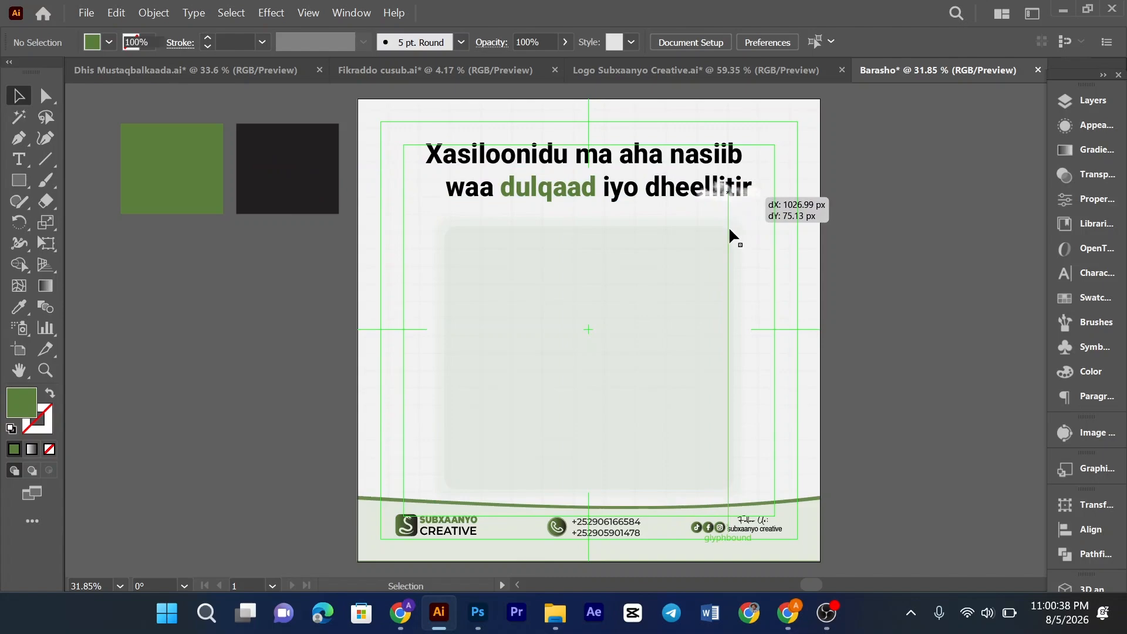
pyautogui.click(767, 282)
pyautogui.scroll(-5, 776, 247)
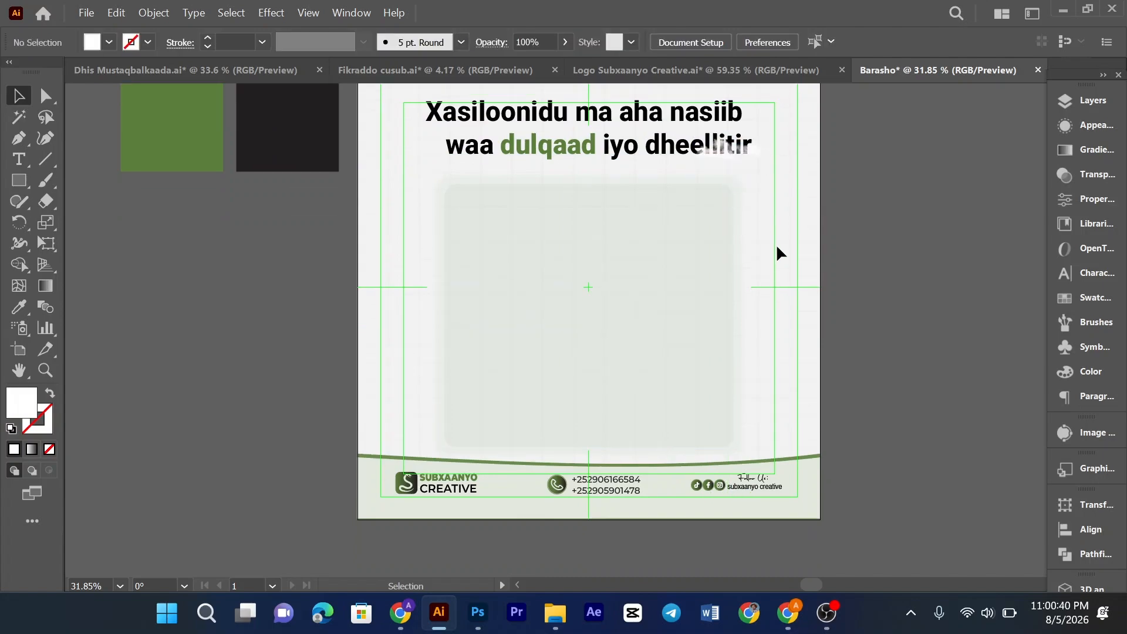
pyautogui.scroll(4, 782, 265)
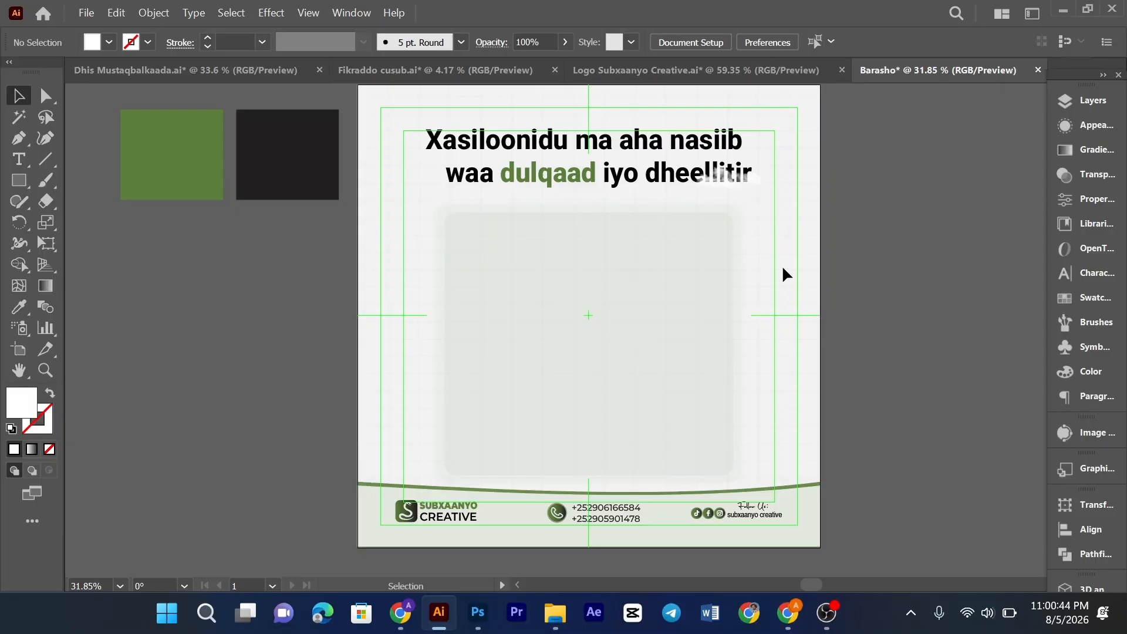
# Step: Place the egg-and-forks cutout PNG (8f718e853088f3af093f45155df84d00-removebg-preview.png) from the Pictures folder over the rounded panel
pyautogui.click(94, 13)
pyautogui.click(136, 332)
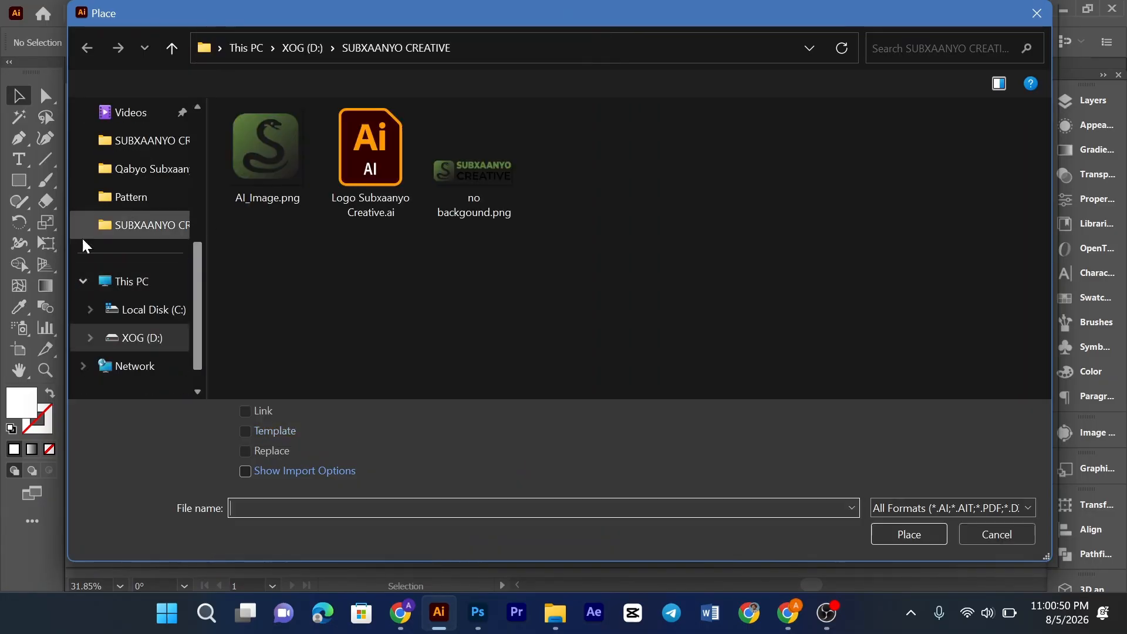
pyautogui.scroll(4, 172, 262)
pyautogui.click(131, 261)
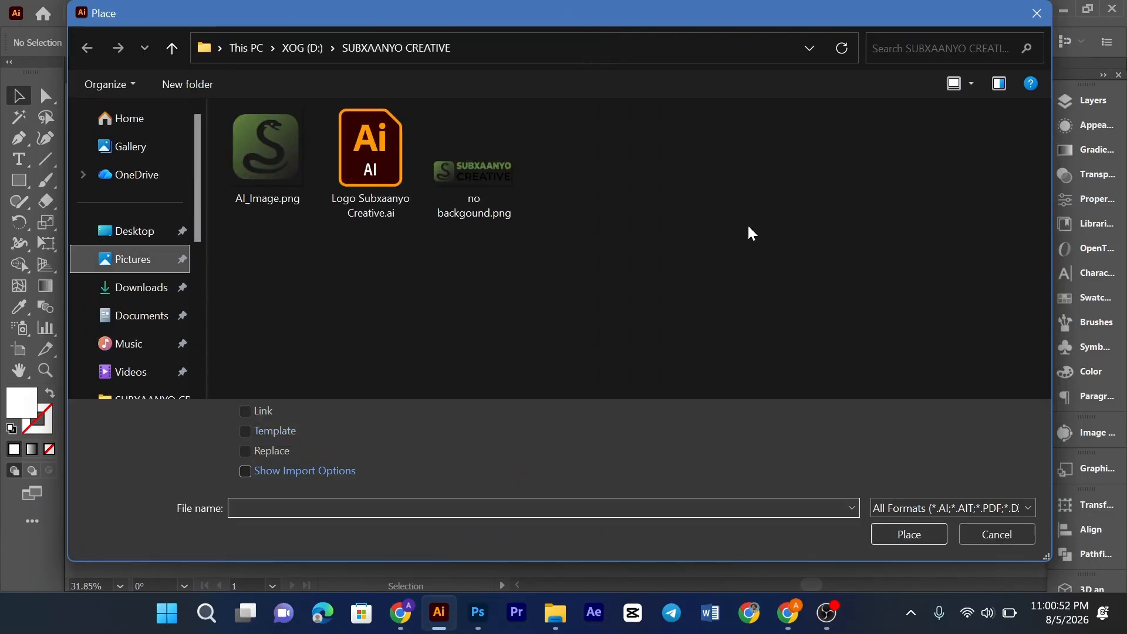
pyautogui.click(385, 170)
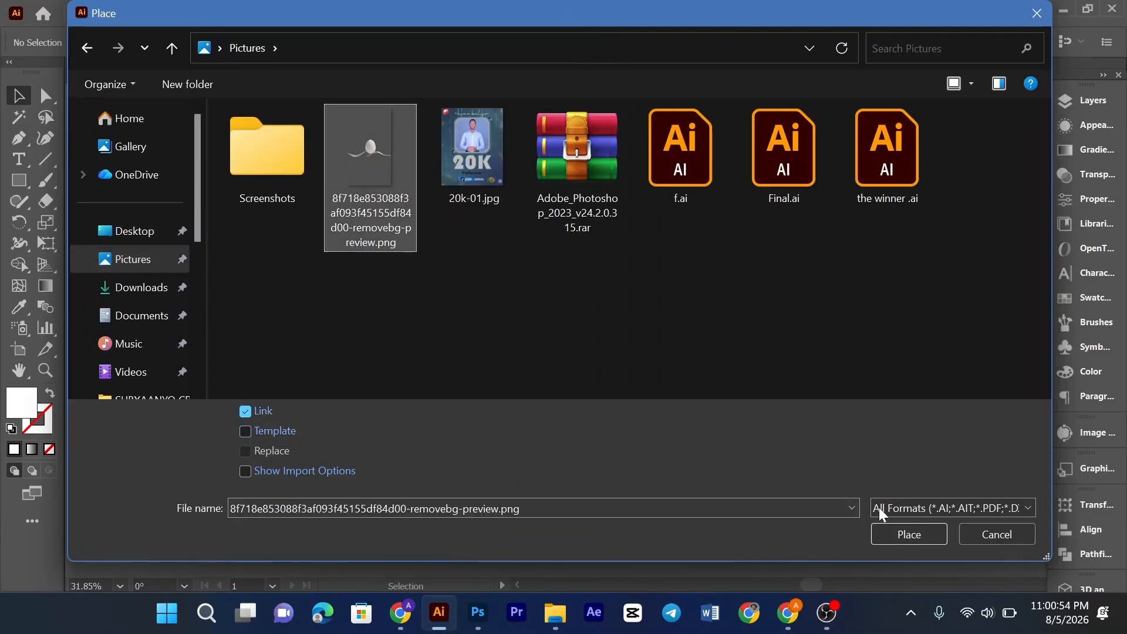
pyautogui.click(911, 539)
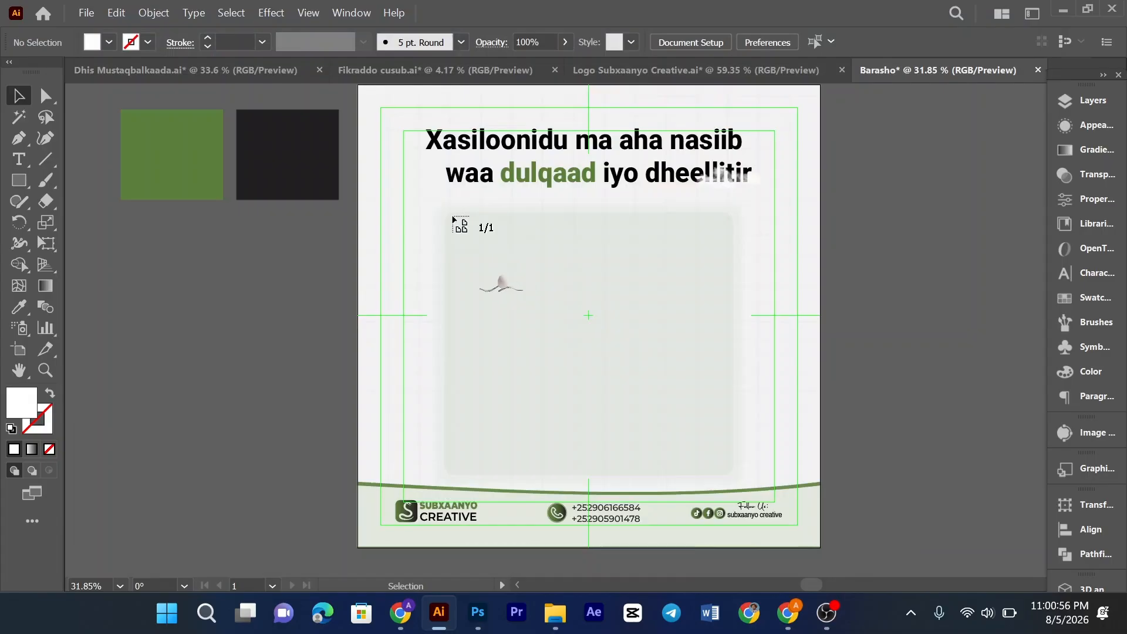
pyautogui.moveTo(409, 200); pyautogui.dragTo(915, 505)
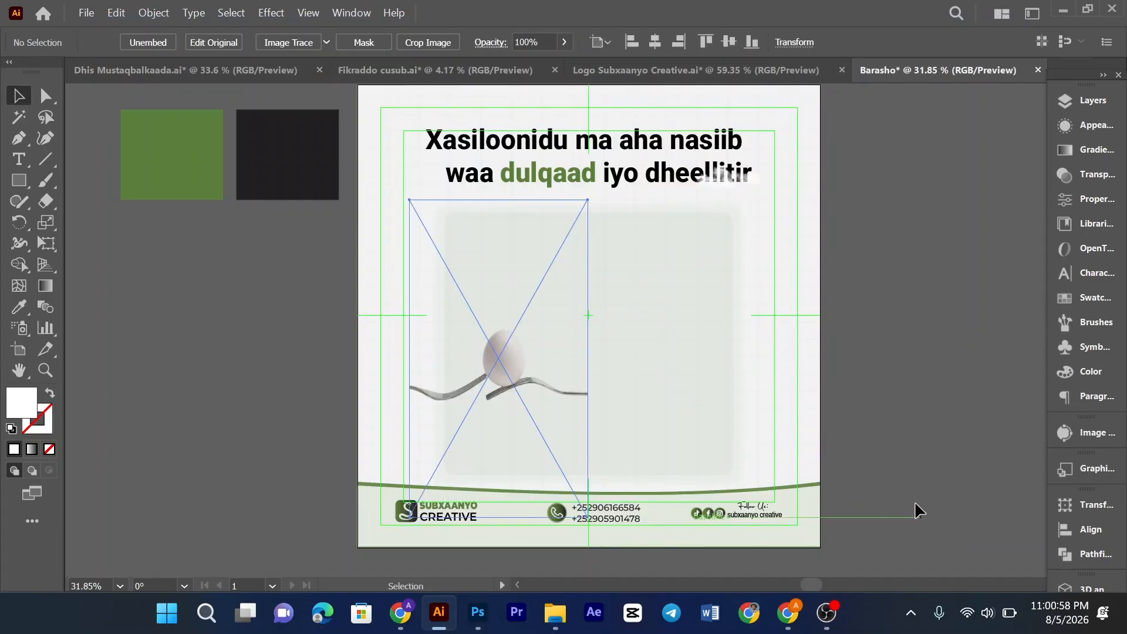
# Step: Embed the egg-and-forks image and enlarge it over the middle of the panel to nearly the panel's width
pyautogui.click(343, 43)
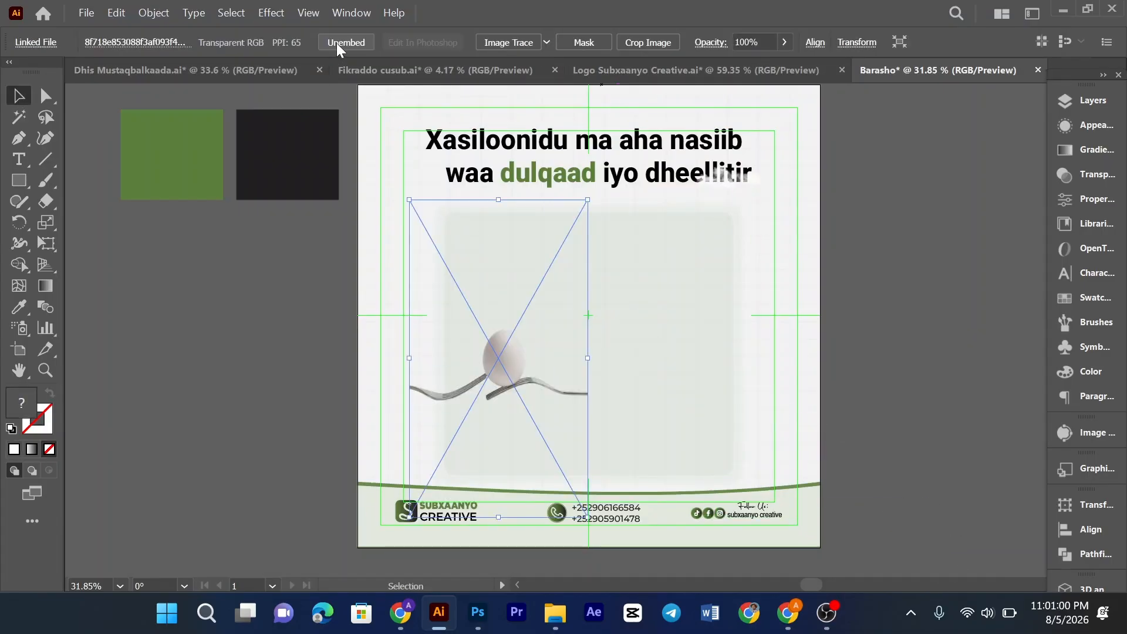
pyautogui.moveTo(512, 361); pyautogui.dragTo(587, 347)
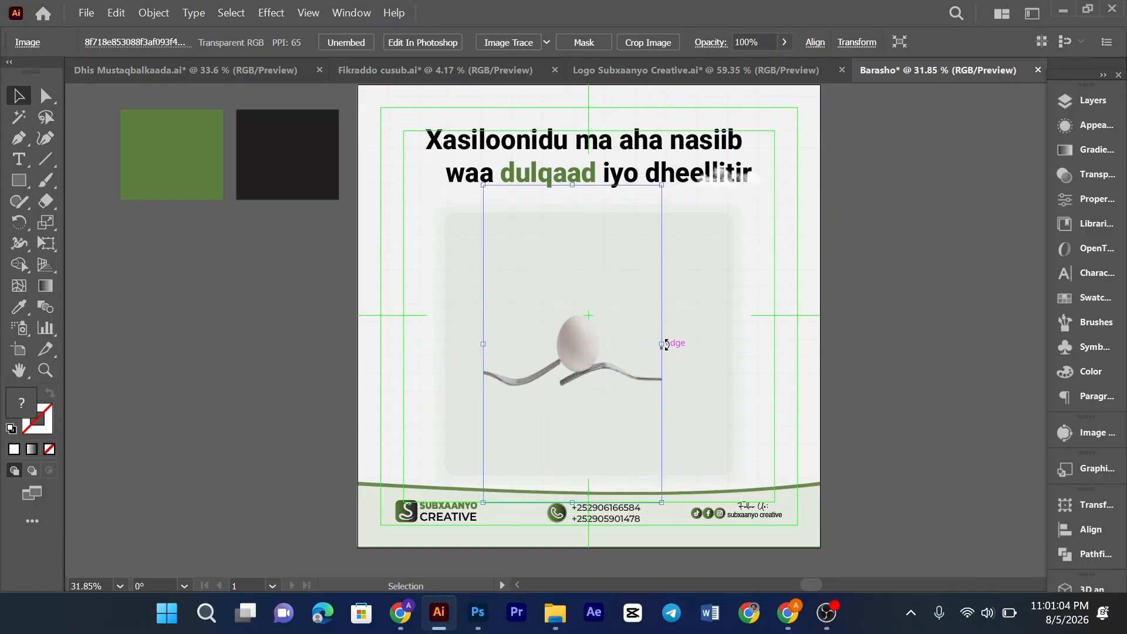
pyautogui.moveTo(662, 345); pyautogui.dragTo(722, 348)
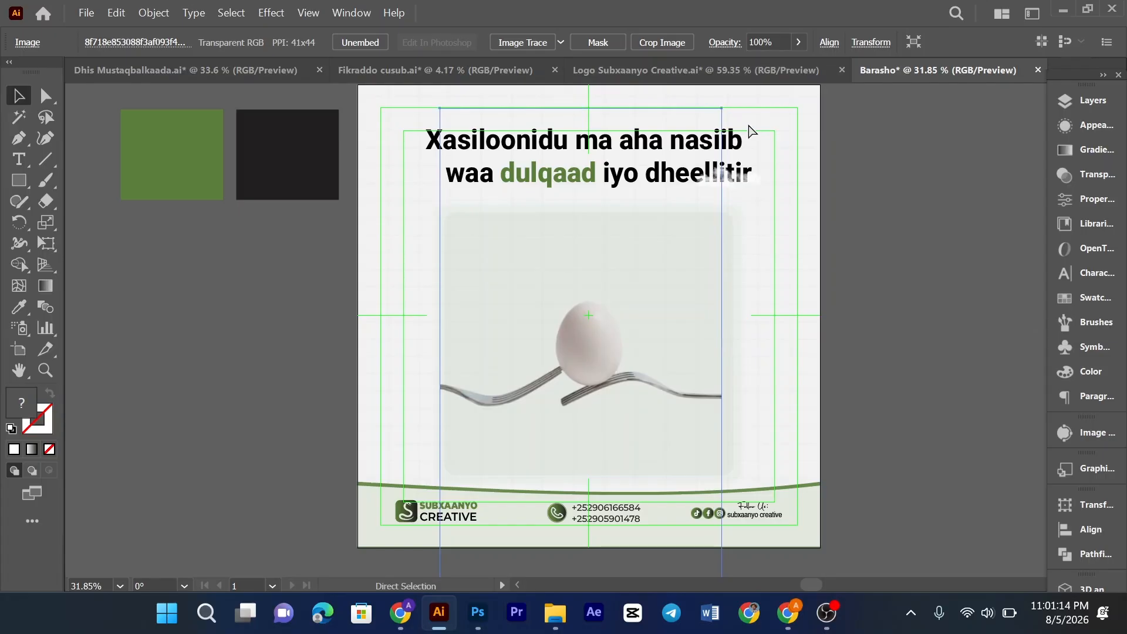
# Step: Crop the egg-and-forks image's empty top and bottom areas to about 656 by 287 px around the artwork
pyautogui.hotkey('ctrl', '-')
pyautogui.hotkey('ctrl', '-')
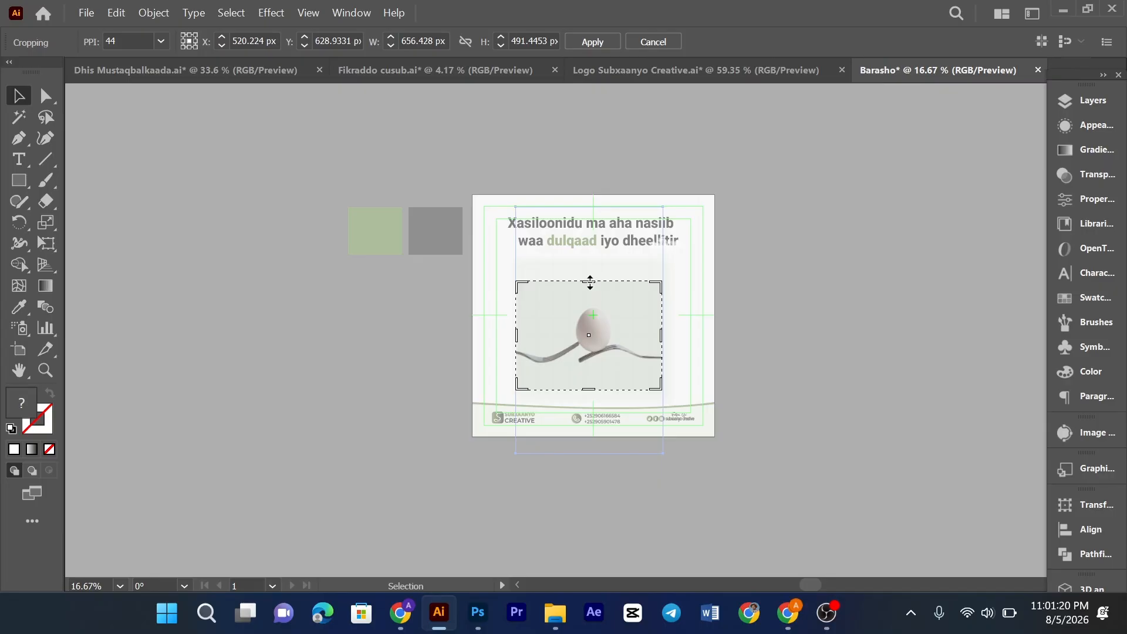
pyautogui.moveTo(589, 283); pyautogui.dragTo(591, 303)
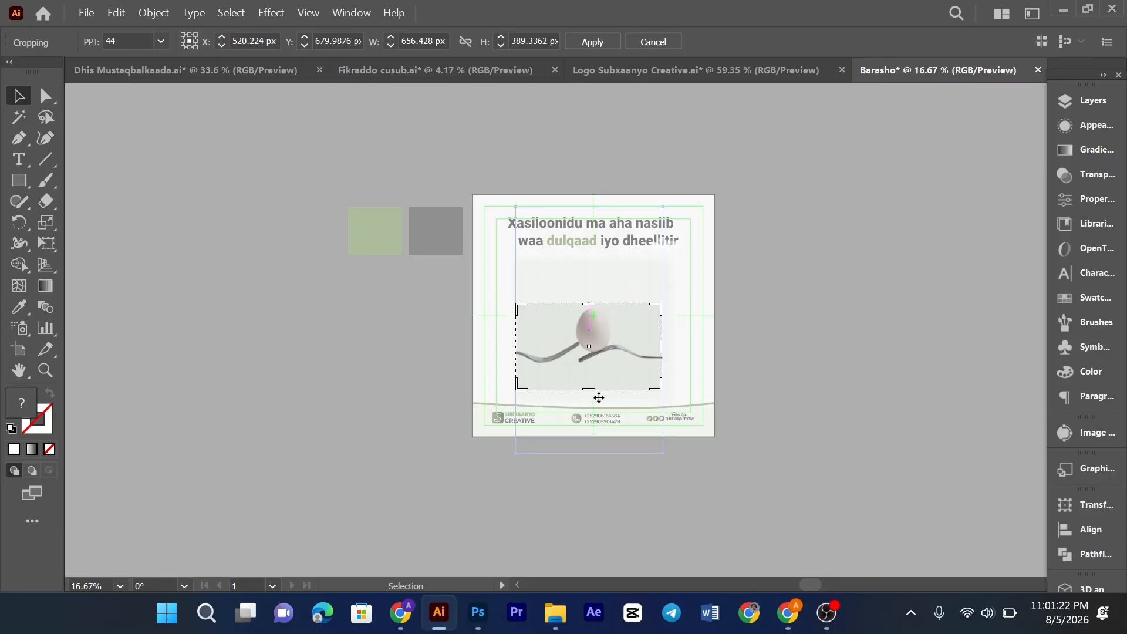
pyautogui.moveTo(593, 391); pyautogui.dragTo(592, 368)
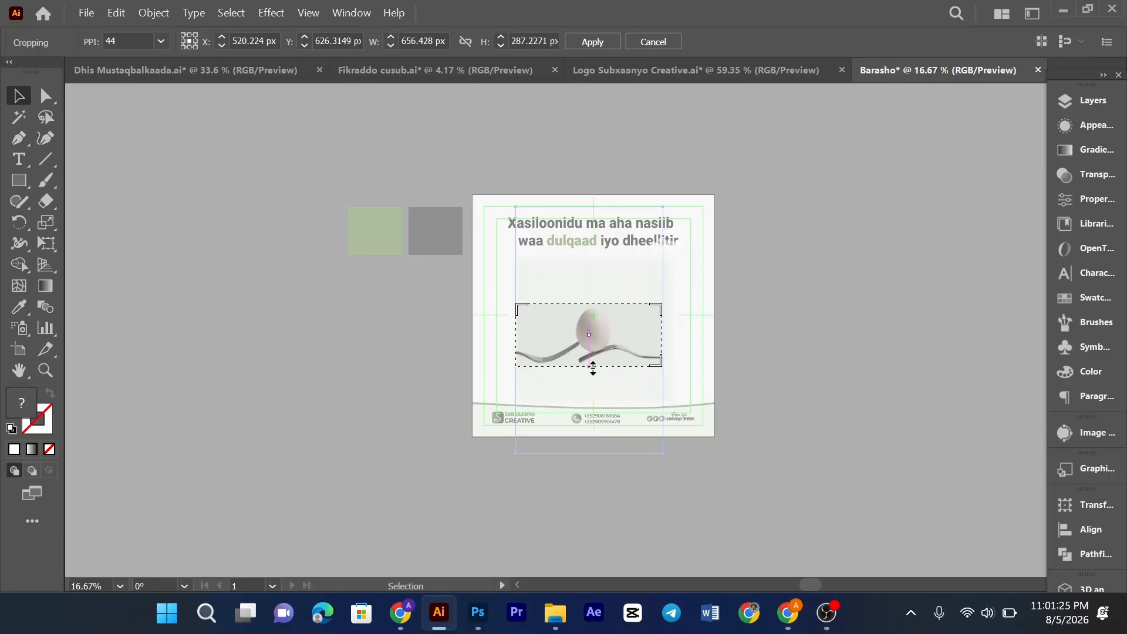
pyautogui.click(592, 42)
pyautogui.click(731, 140)
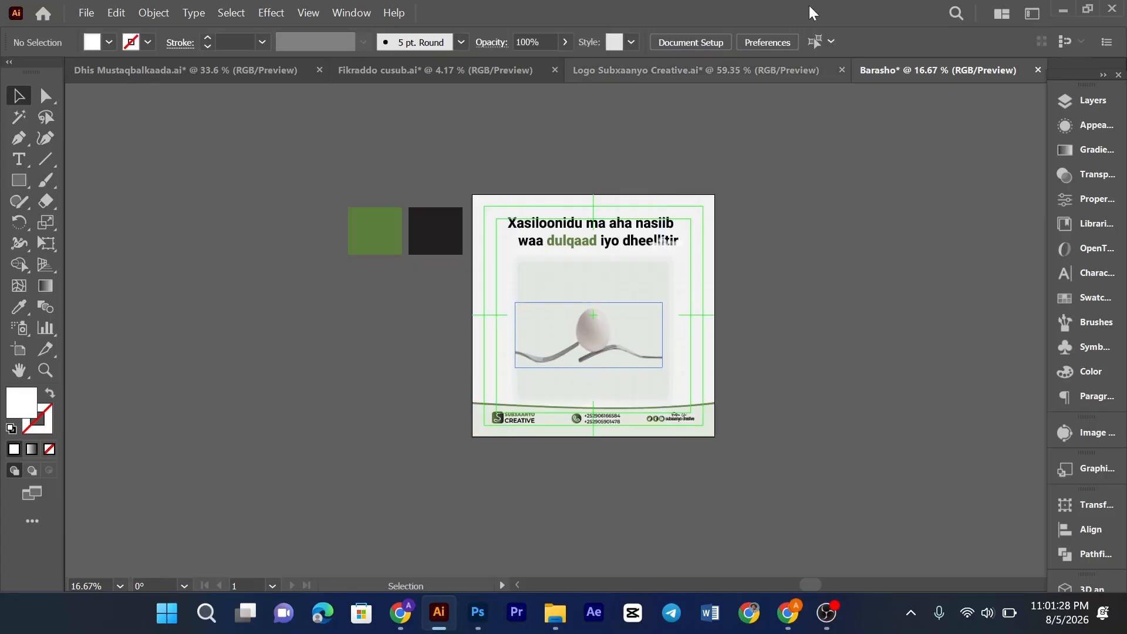
# Step: Centre the cropped egg-and-forks image horizontally on the artboard
pyautogui.click(594, 351)
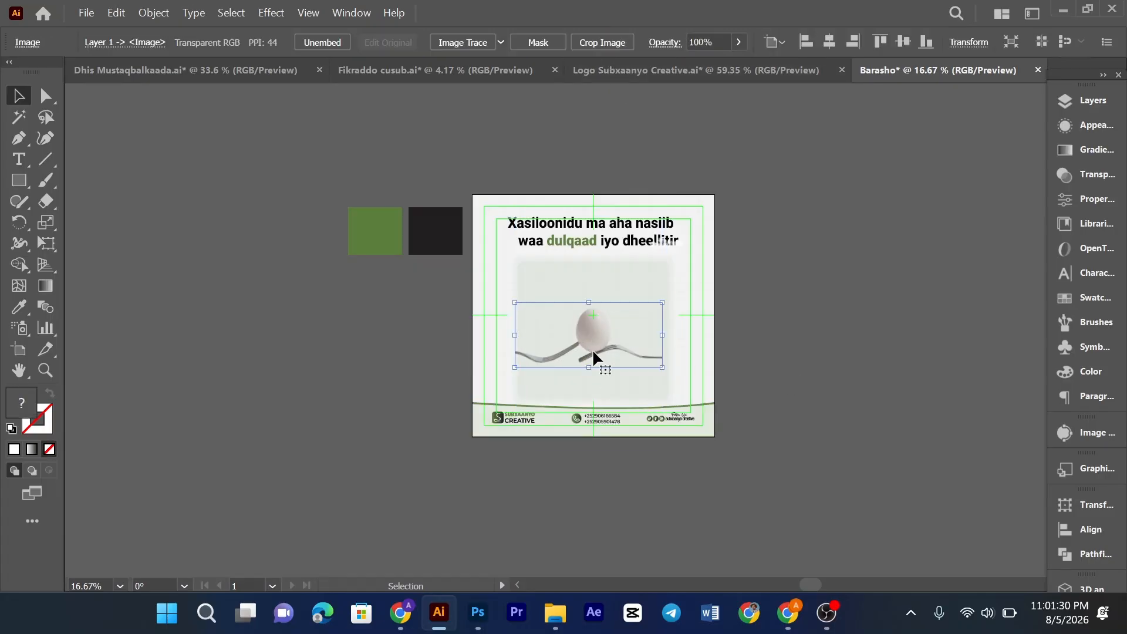
pyautogui.click(829, 41)
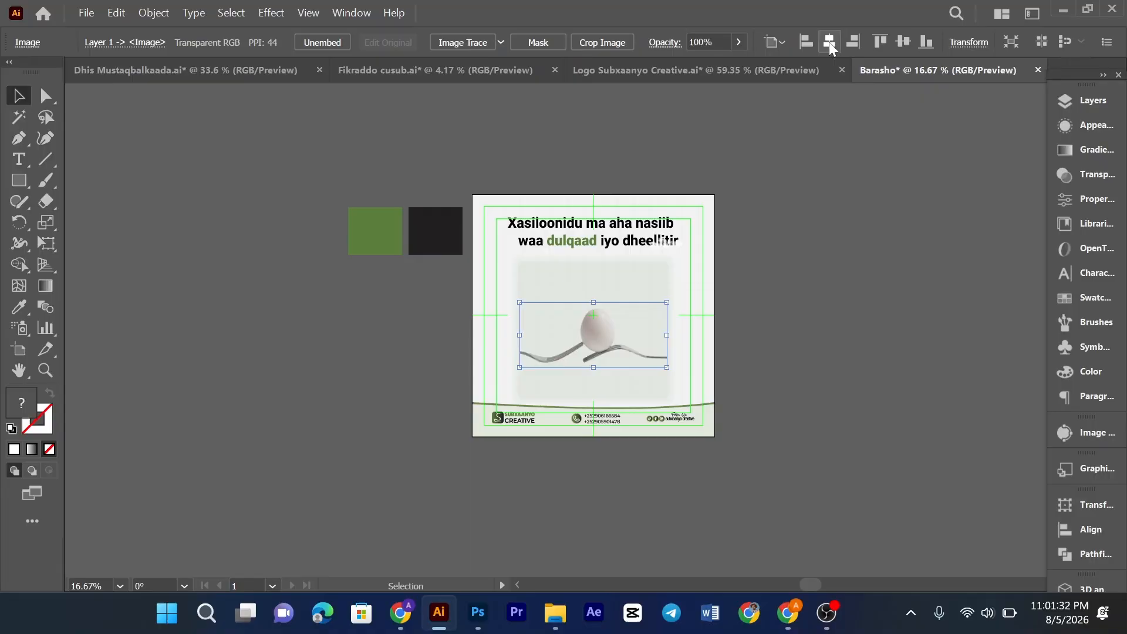
pyautogui.click(800, 248)
pyautogui.hotkey('ctrl', '0')
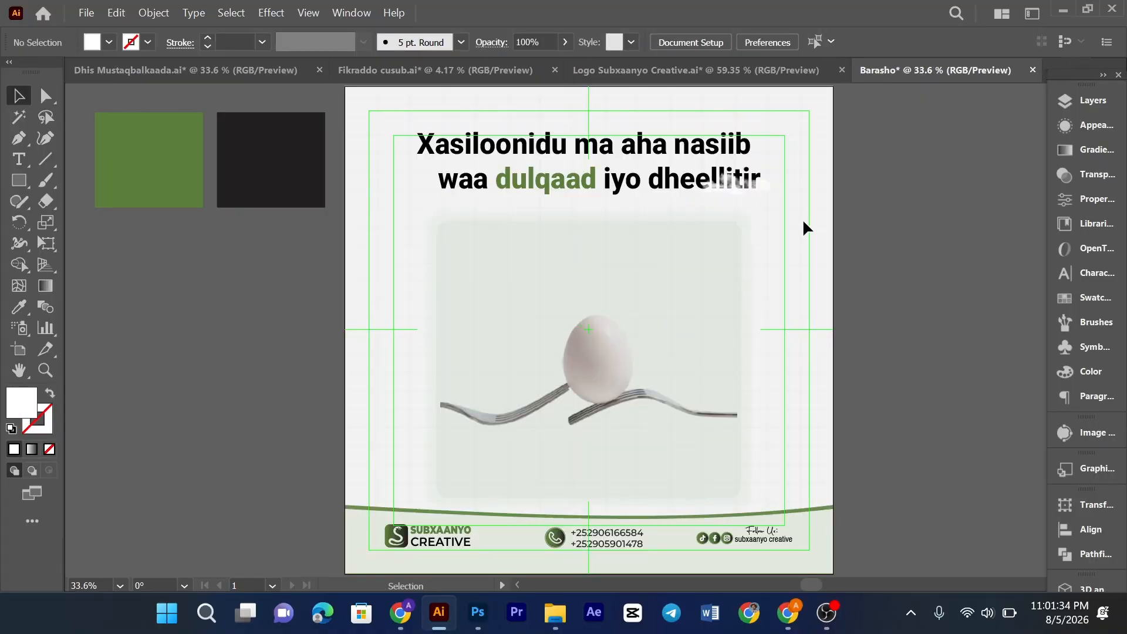
# Step: Stretch the egg-and-forks image slightly on both sides so the fork ends reach the panel's side edges
pyautogui.scroll(-2, 806, 221)
pyautogui.click(670, 326)
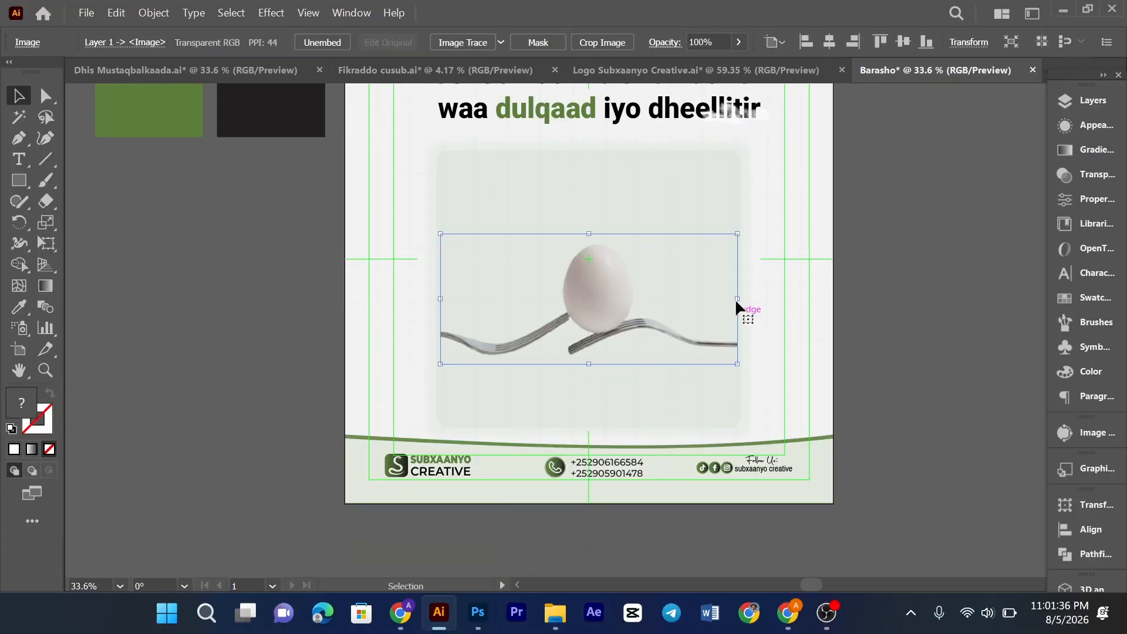
pyautogui.moveTo(737, 300); pyautogui.dragTo(739, 300)
pyautogui.moveTo(435, 301); pyautogui.dragTo(436, 300)
pyautogui.click(805, 310)
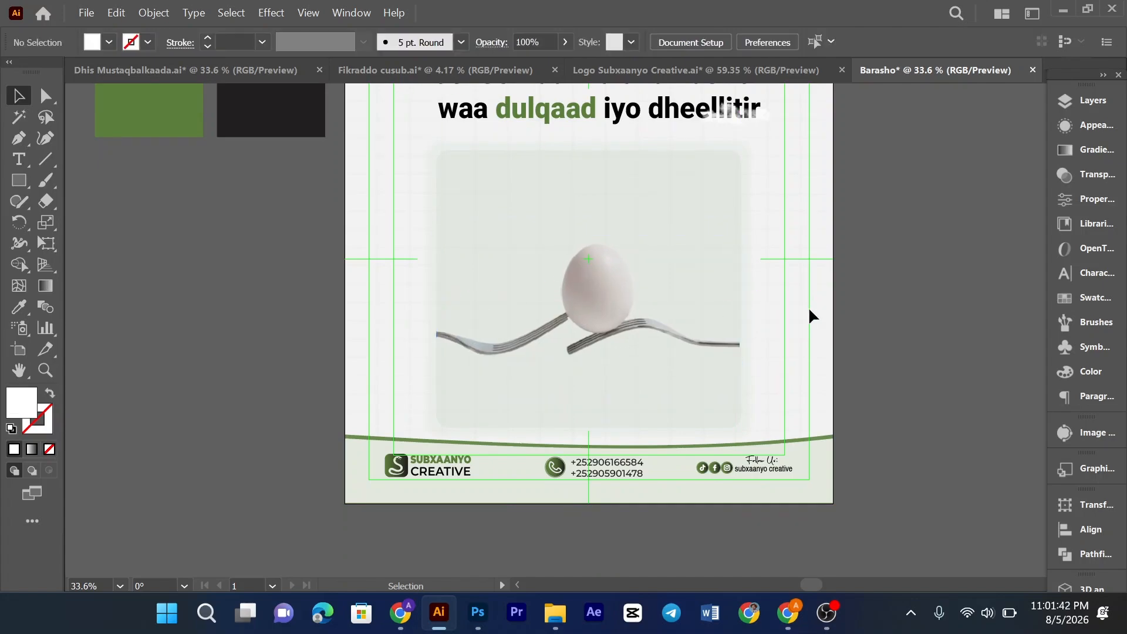
# Step: Recentre the widened egg-and-forks image horizontally on the artboard
pyautogui.click(620, 297)
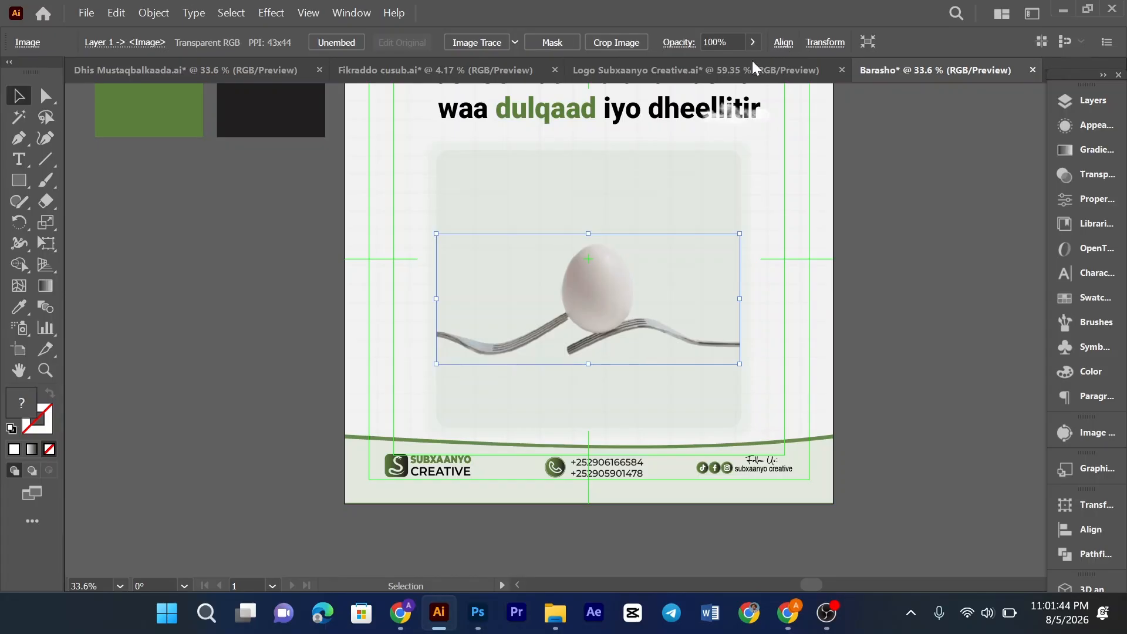
pyautogui.click(783, 42)
pyautogui.click(627, 94)
pyautogui.click(828, 298)
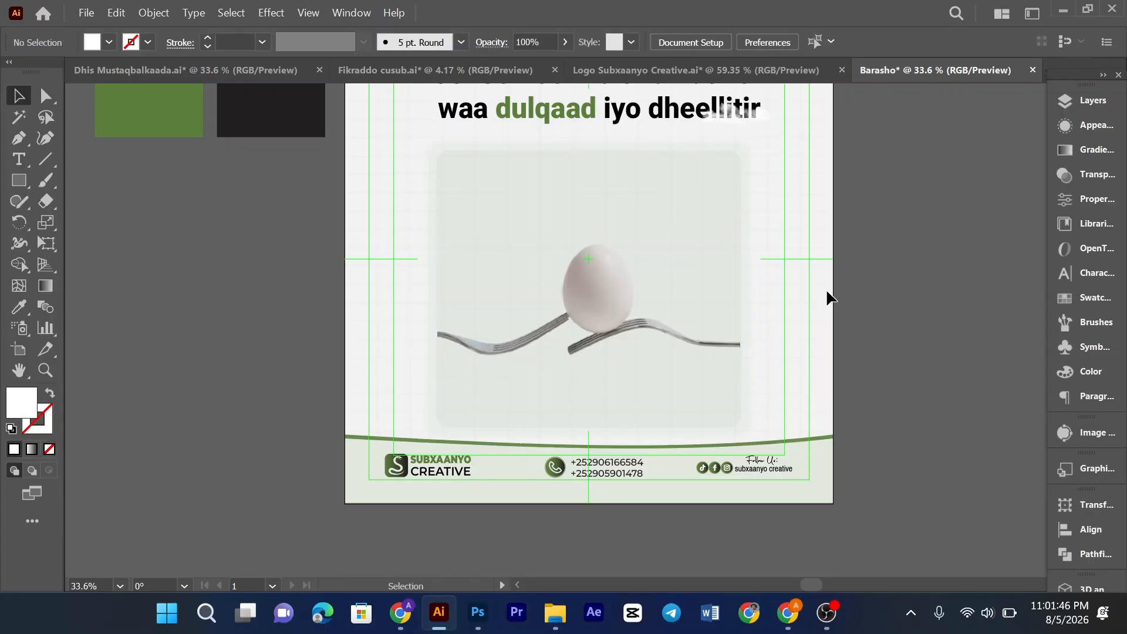
# Step: Nudge the egg-and-forks image slightly straight up within the rounded panel
pyautogui.scroll(2, 827, 298)
pyautogui.scroll(-1, 828, 298)
pyautogui.scroll(1, 828, 297)
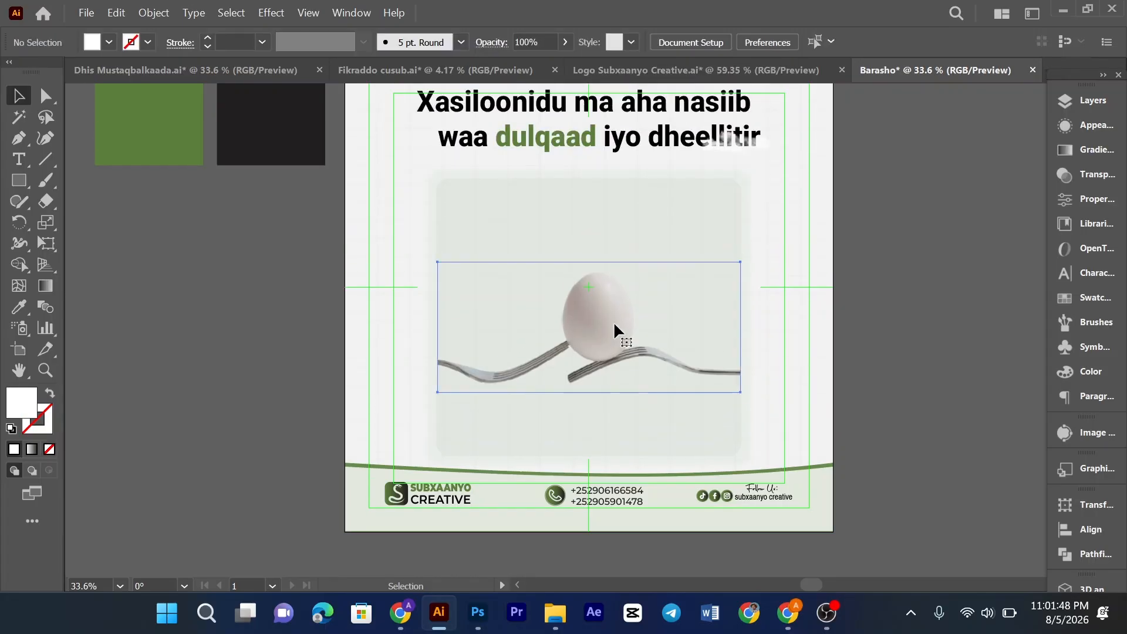
pyautogui.click(613, 323)
pyautogui.press('Up')
pyautogui.press('Up')
pyautogui.press('Up')
pyautogui.press('Up')
pyautogui.press('Up')
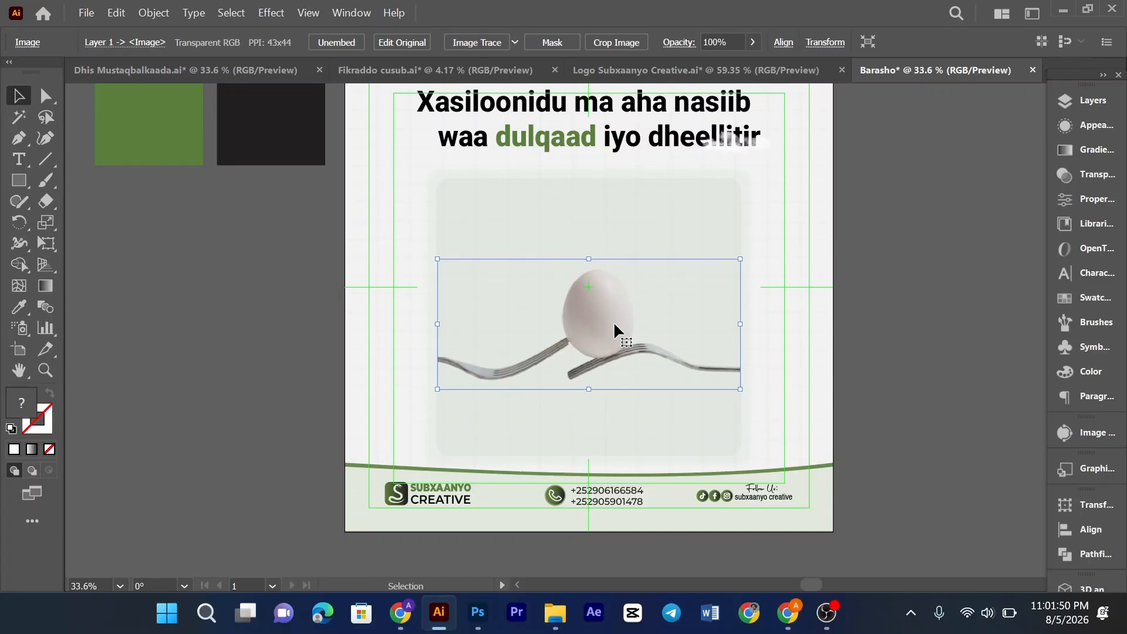
pyautogui.press('Up')
pyautogui.press('Up')
pyautogui.press('Up')
pyautogui.press('Up')
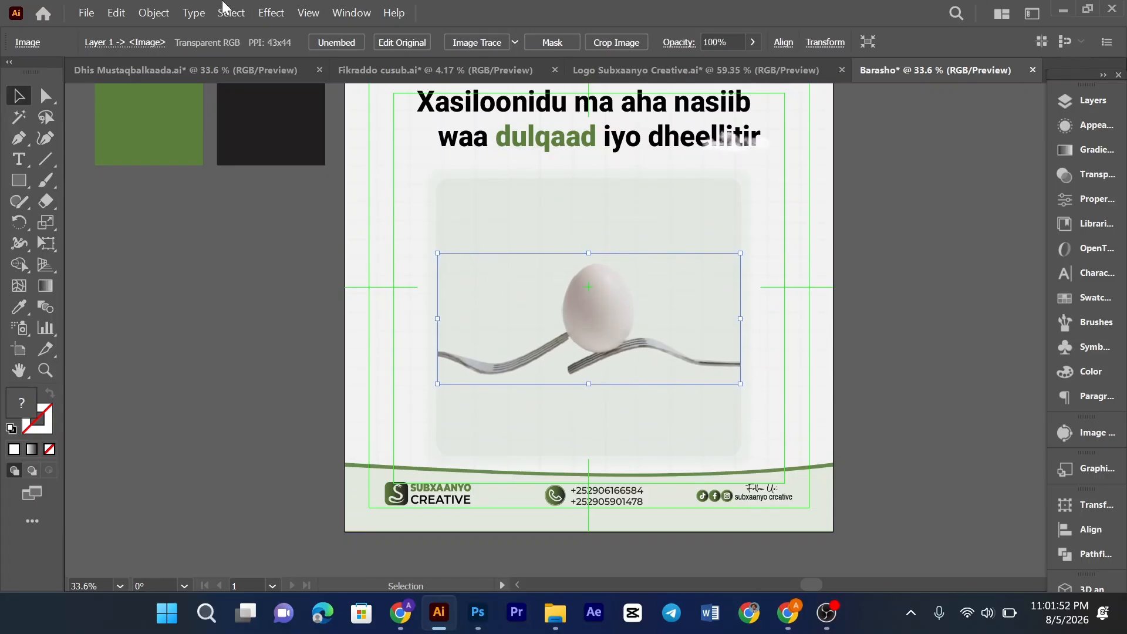
# Step: Apply a Multiply drop shadow to the egg-and-forks image with 20% opacity, 7 px X and Y offsets and 5 px blur
pyautogui.click(269, 13)
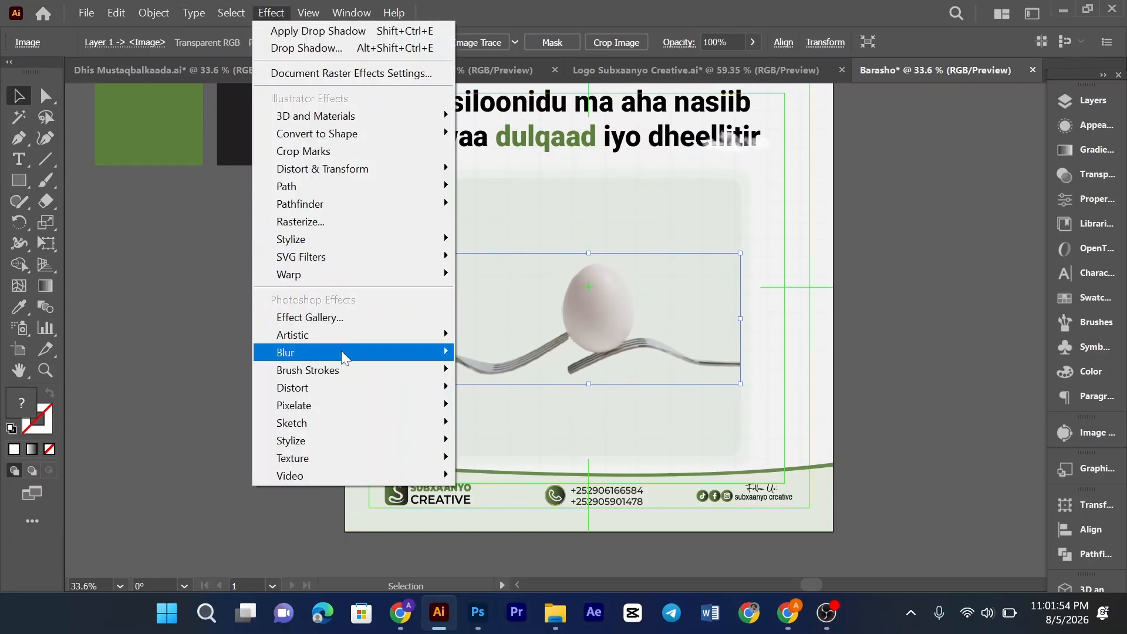
pyautogui.click(186, 299)
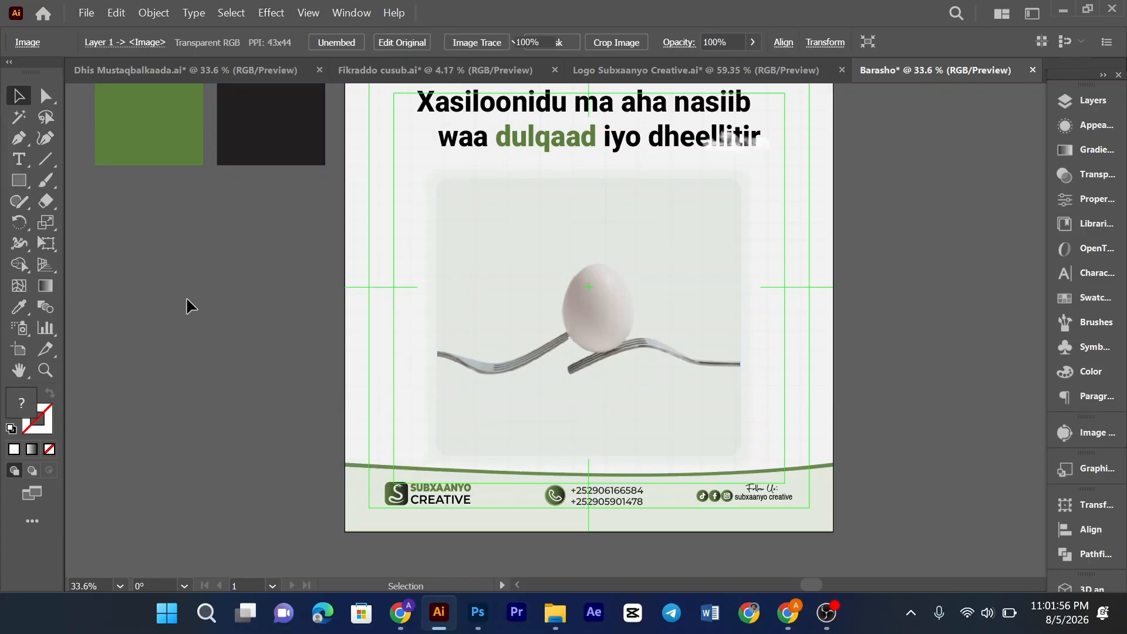
pyautogui.click(621, 341)
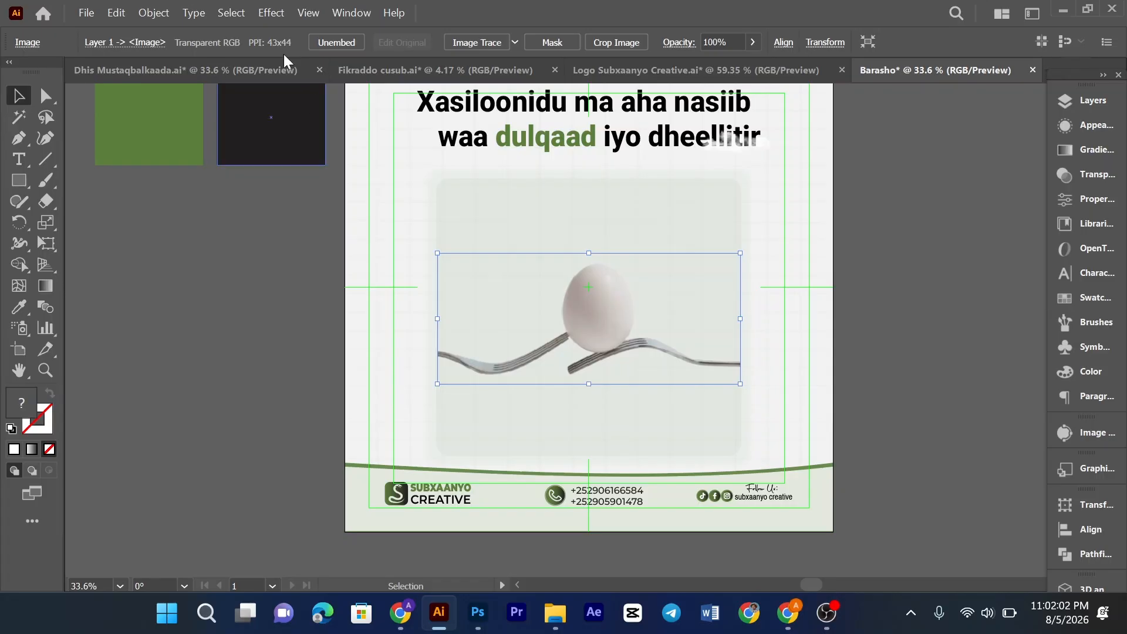
pyautogui.click(271, 12)
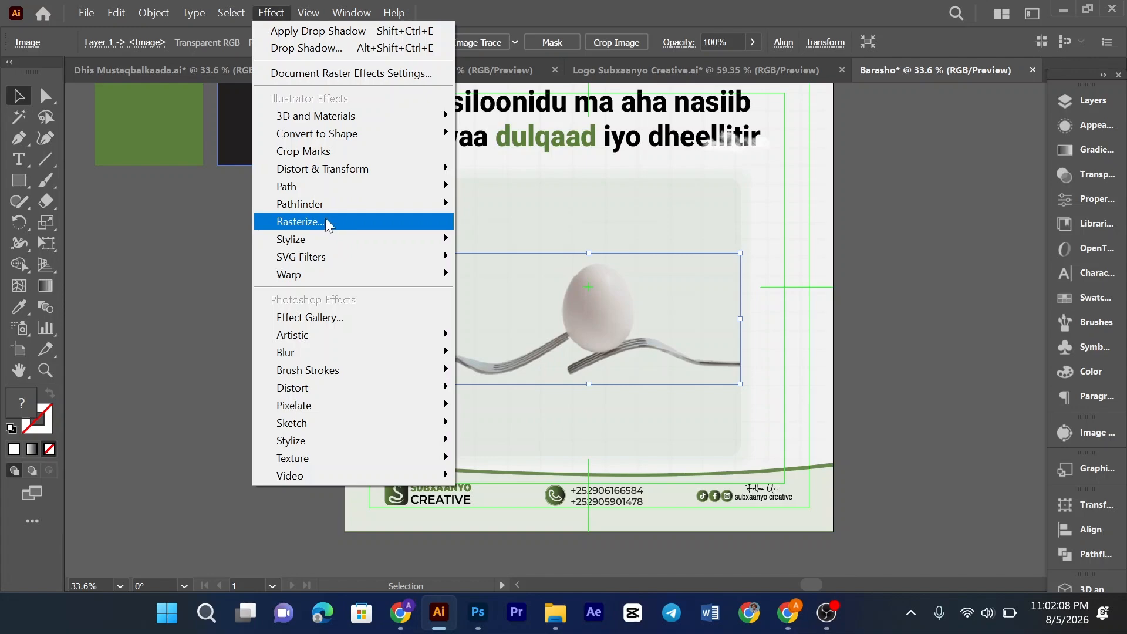
pyautogui.moveTo(330, 236)
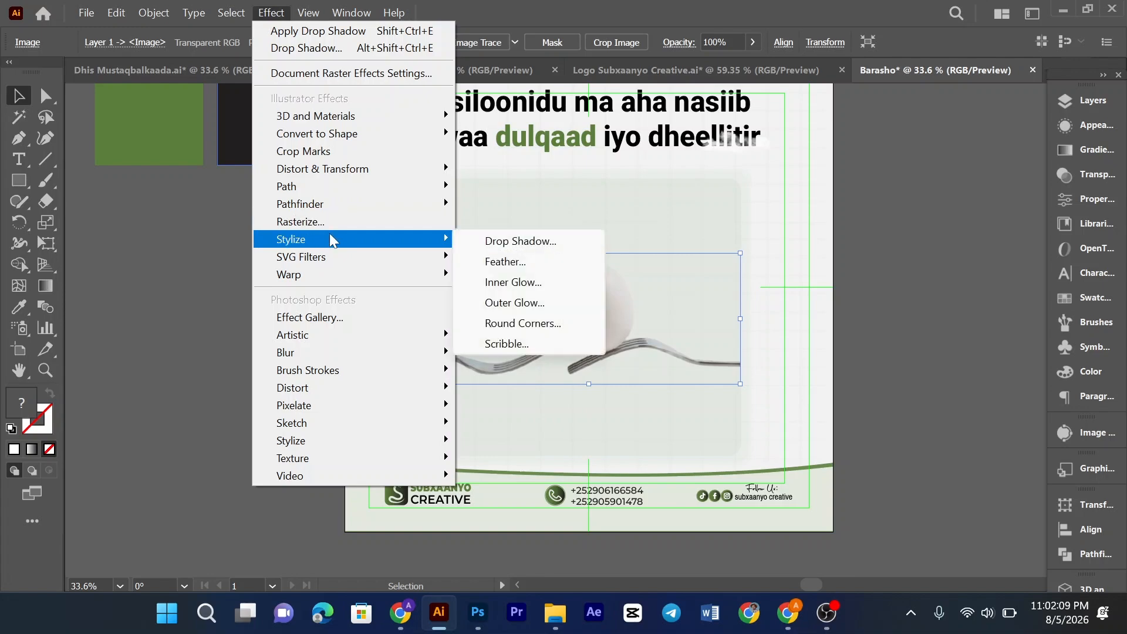
pyautogui.click(519, 241)
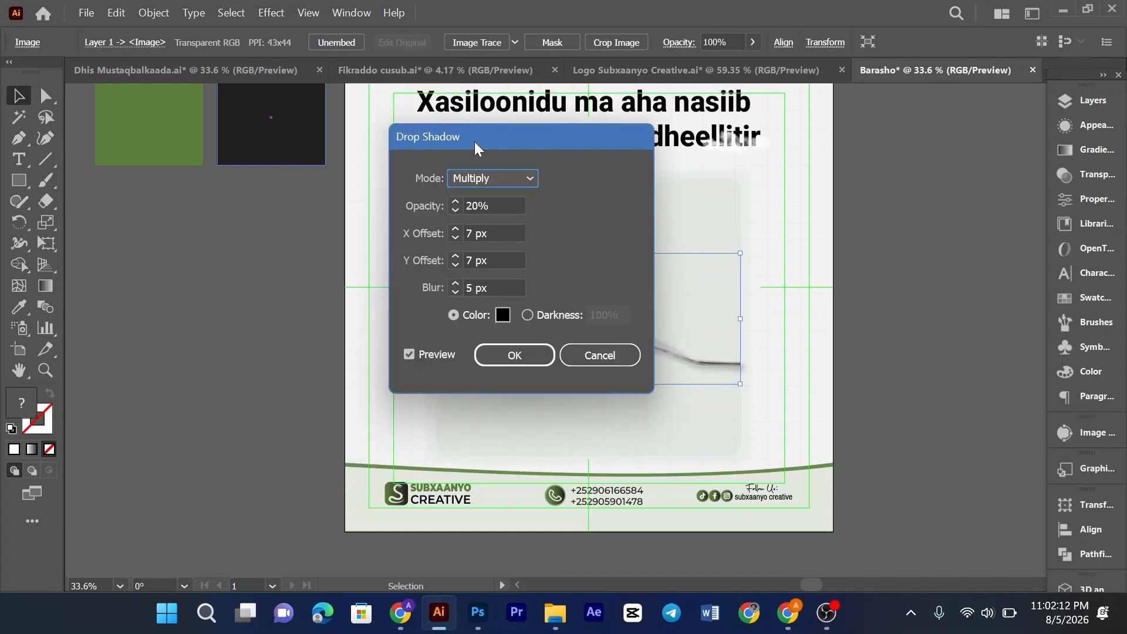
pyautogui.moveTo(474, 142); pyautogui.dragTo(286, 179)
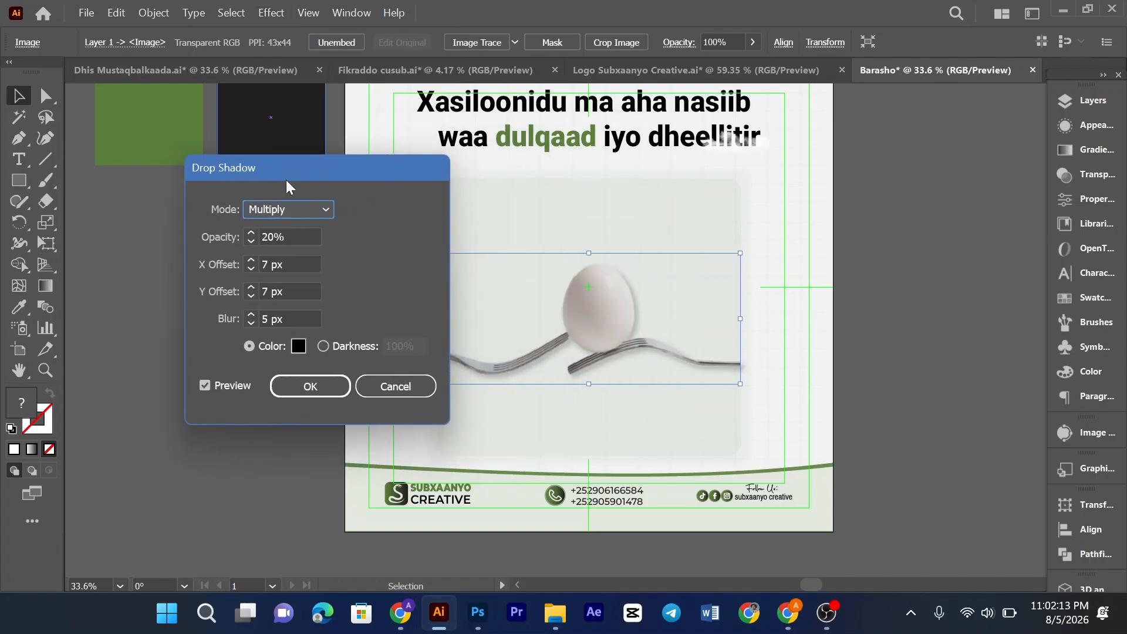
pyautogui.click(390, 385)
# Step: Apply a Gaussian Blur with a radius of about 0.98 pixels to the egg-and-forks image and deselect it
pyautogui.click(270, 12)
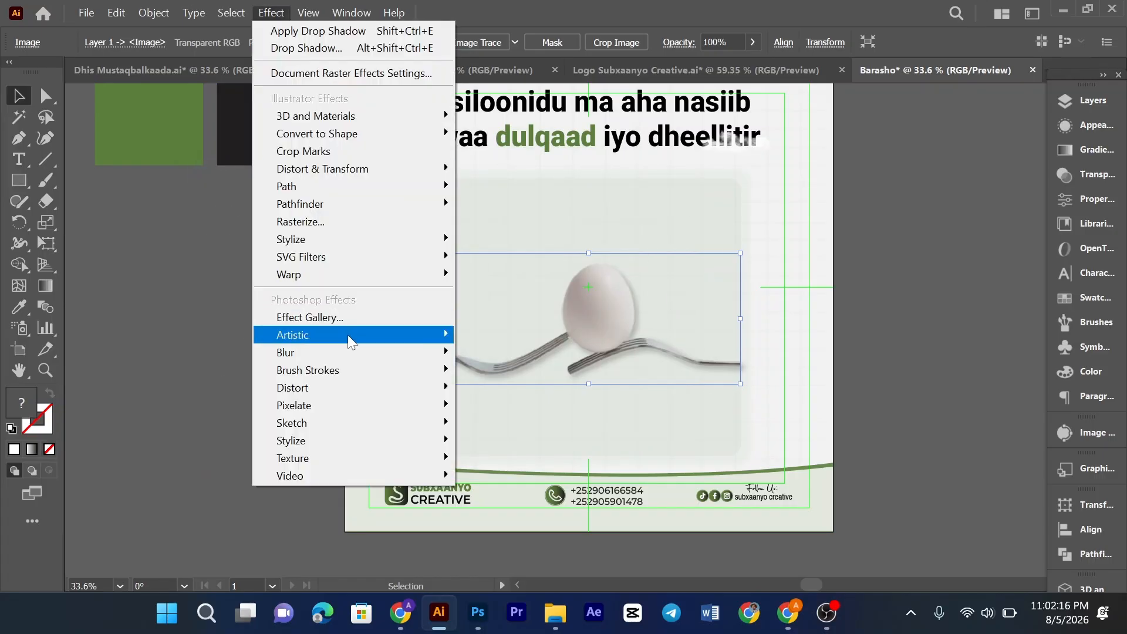
pyautogui.moveTo(355, 354)
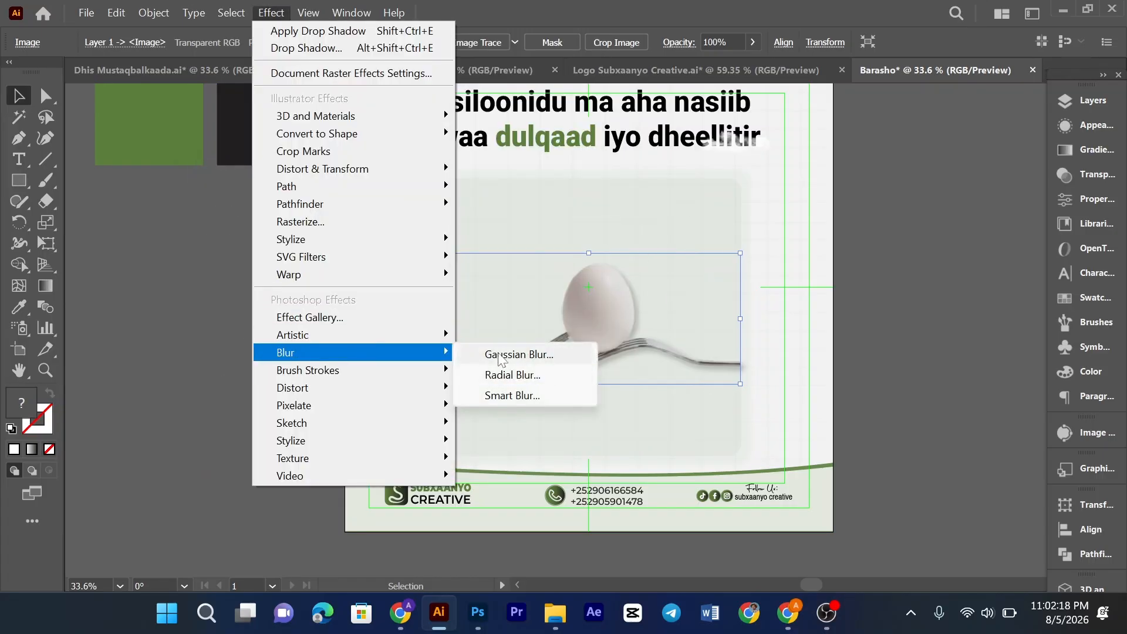
pyautogui.click(498, 354)
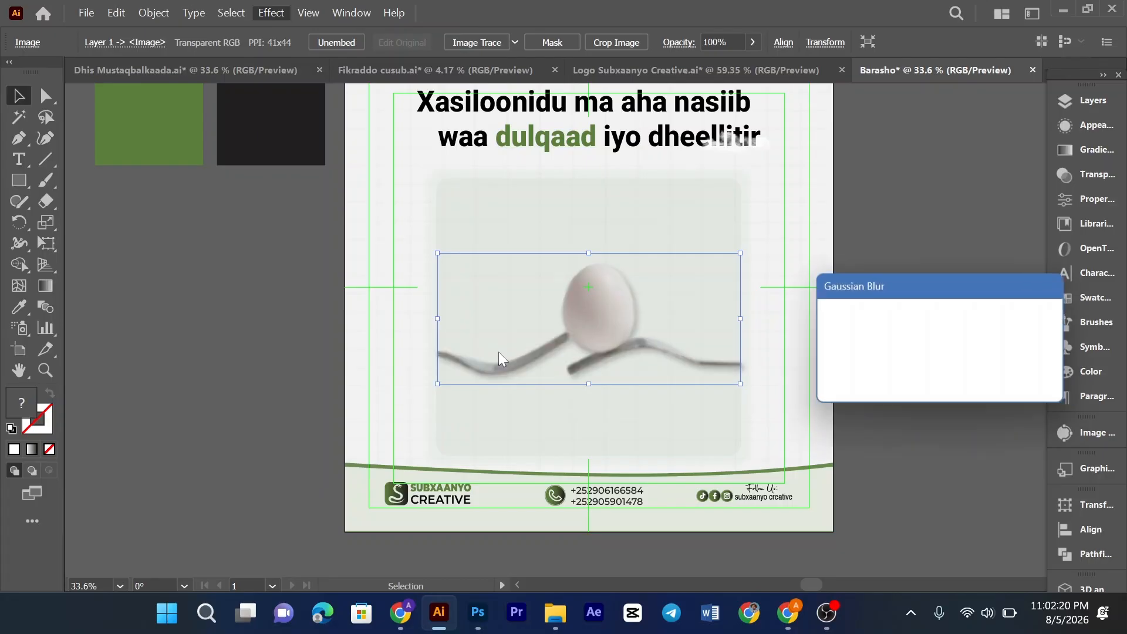
pyautogui.moveTo(920, 330); pyautogui.dragTo(880, 329)
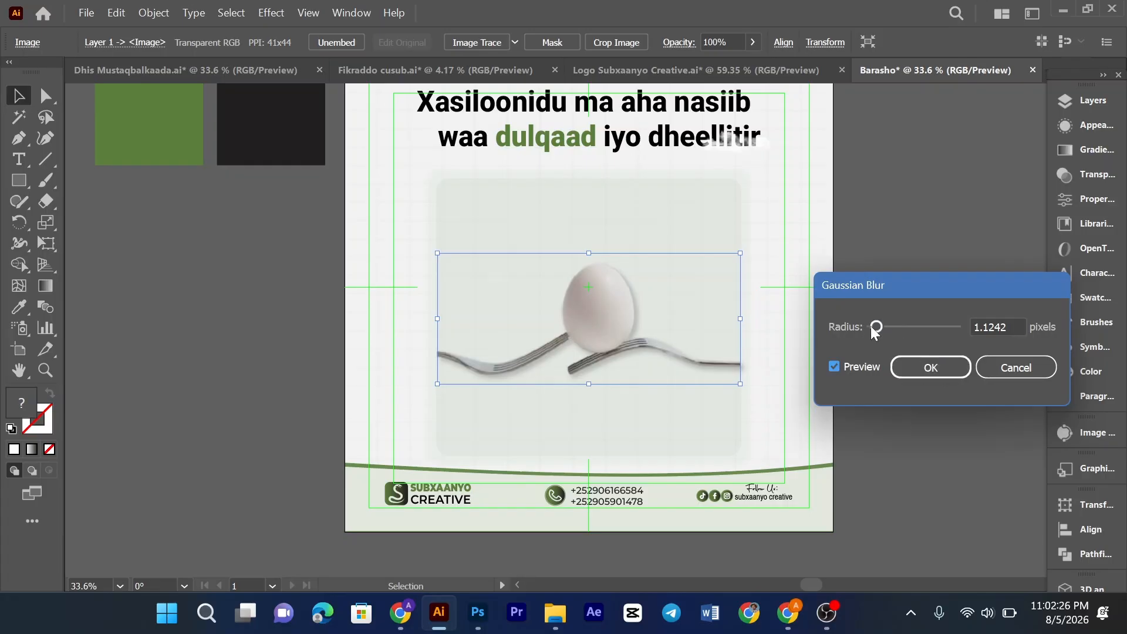
pyautogui.moveTo(873, 328); pyautogui.dragTo(871, 328)
pyautogui.click(932, 368)
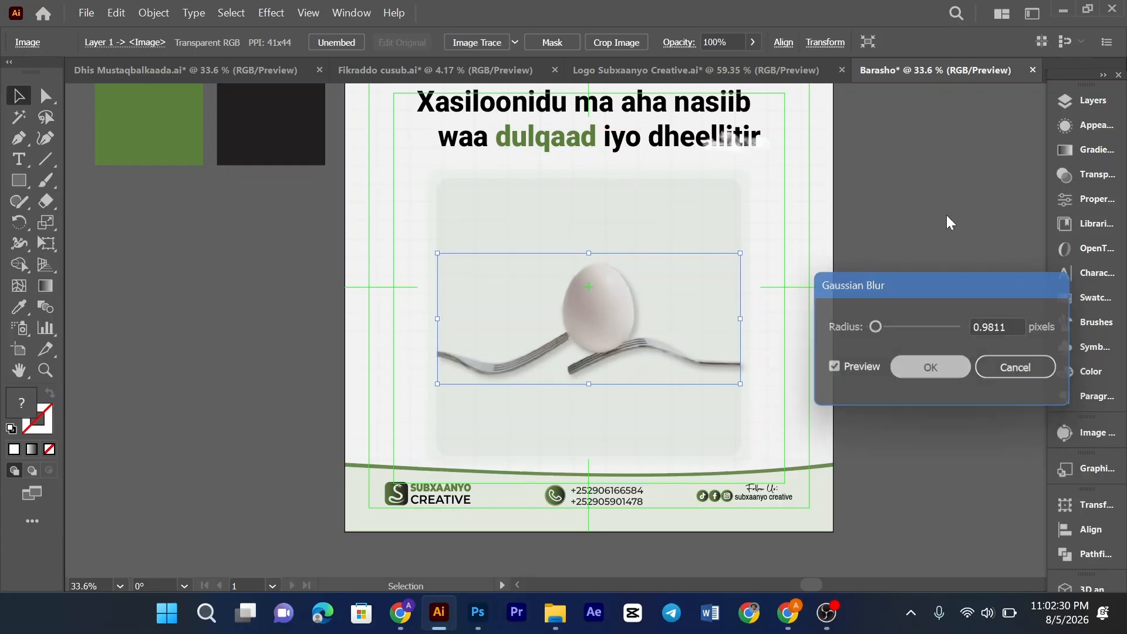
pyautogui.click(924, 203)
# Step: Examine how the shadow and slight blur look on the egg-and-forks image within the rounded panel
pyautogui.scroll(-2, 925, 203)
pyautogui.scroll(2, 924, 203)
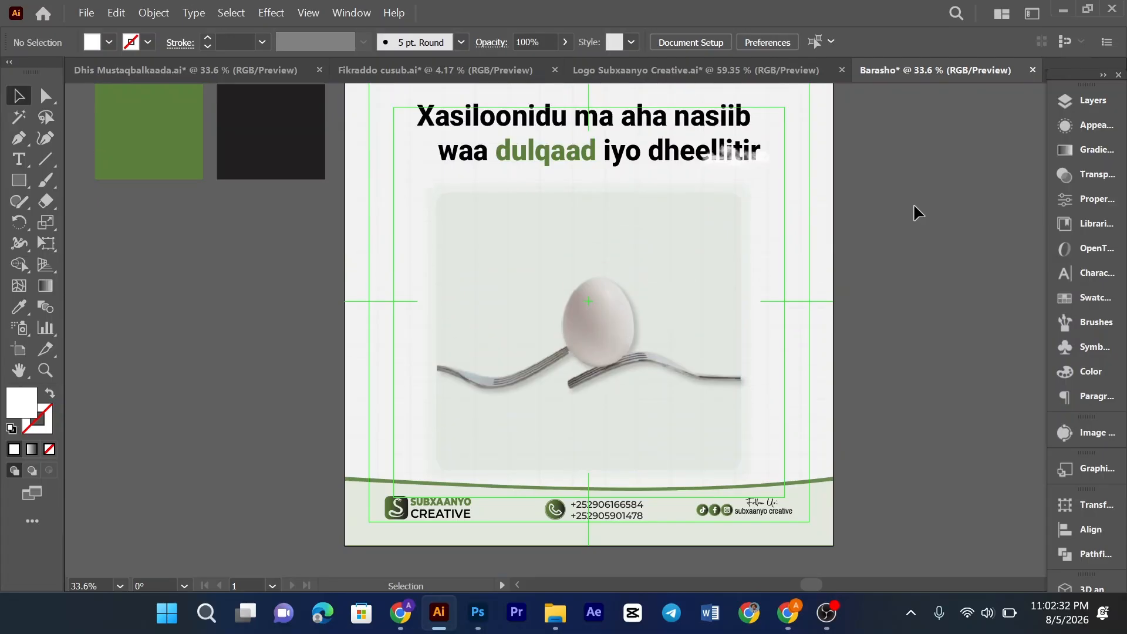
pyautogui.scroll(1, 836, 181)
pyautogui.scroll(-2, 841, 186)
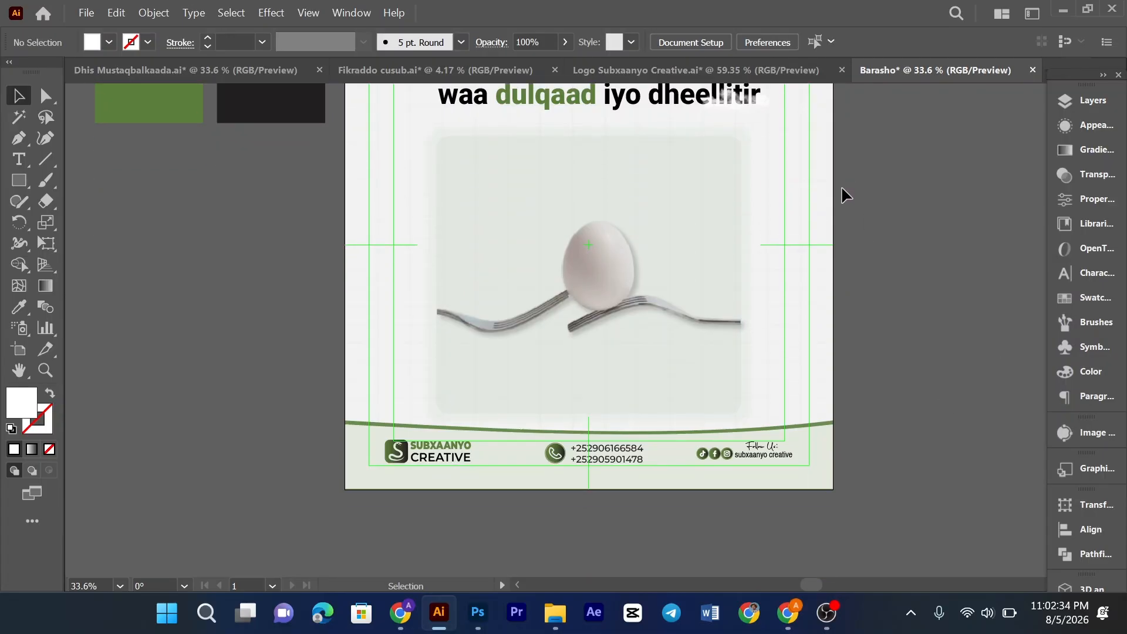
pyautogui.scroll(1, 841, 186)
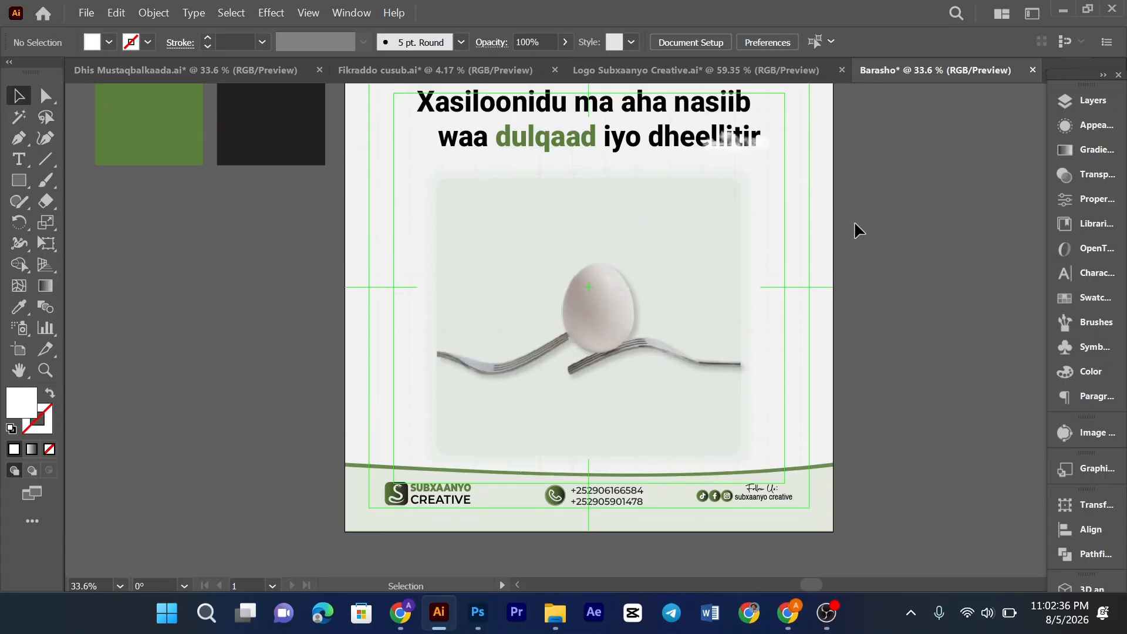
pyautogui.click(585, 286)
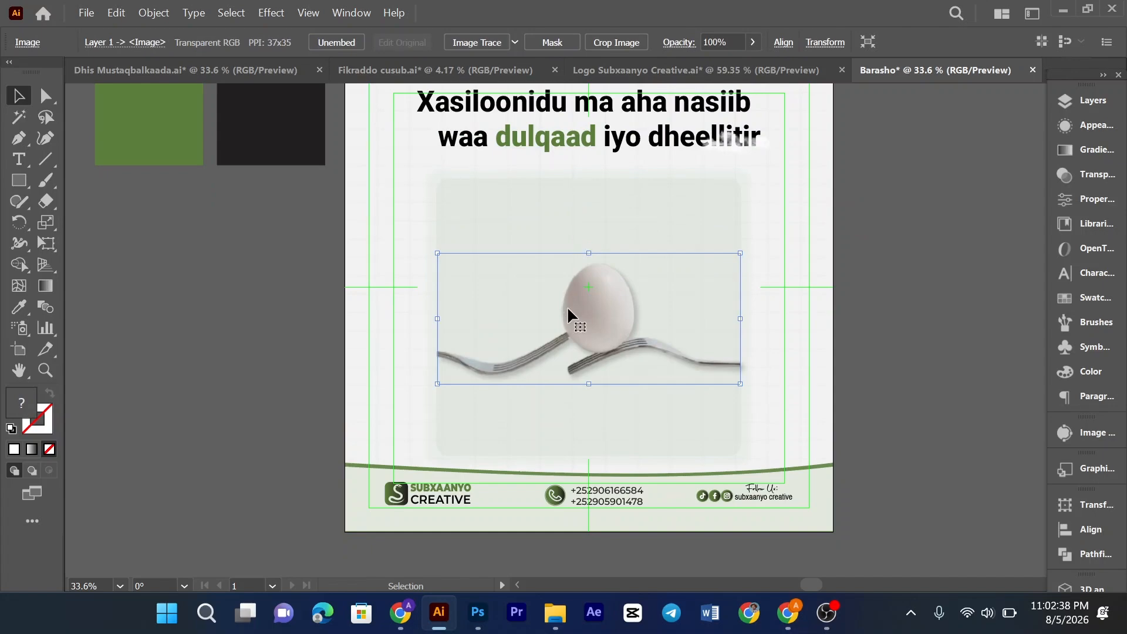
pyautogui.hotkey('ctrl', 'shift', 'a')
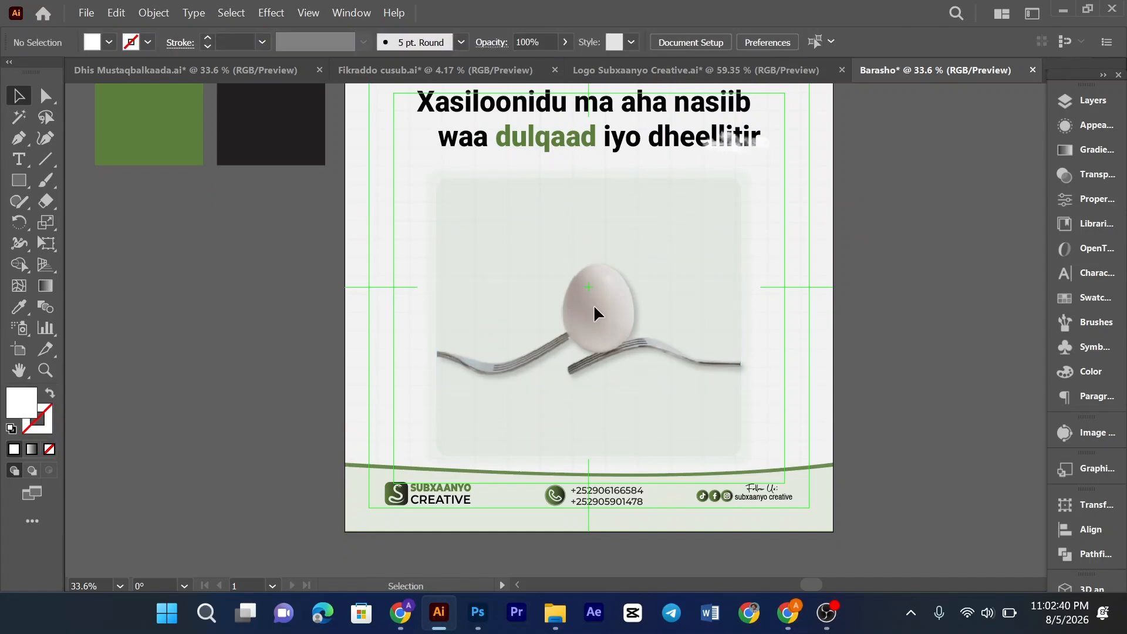
pyautogui.scroll(-1, 593, 311)
pyautogui.scroll(1, 594, 304)
# Step: Copy the round arrow badge from the woman poster in Dhis Mustaqbalkaada.ai and paste it into the Barasho poster
pyautogui.click(122, 65)
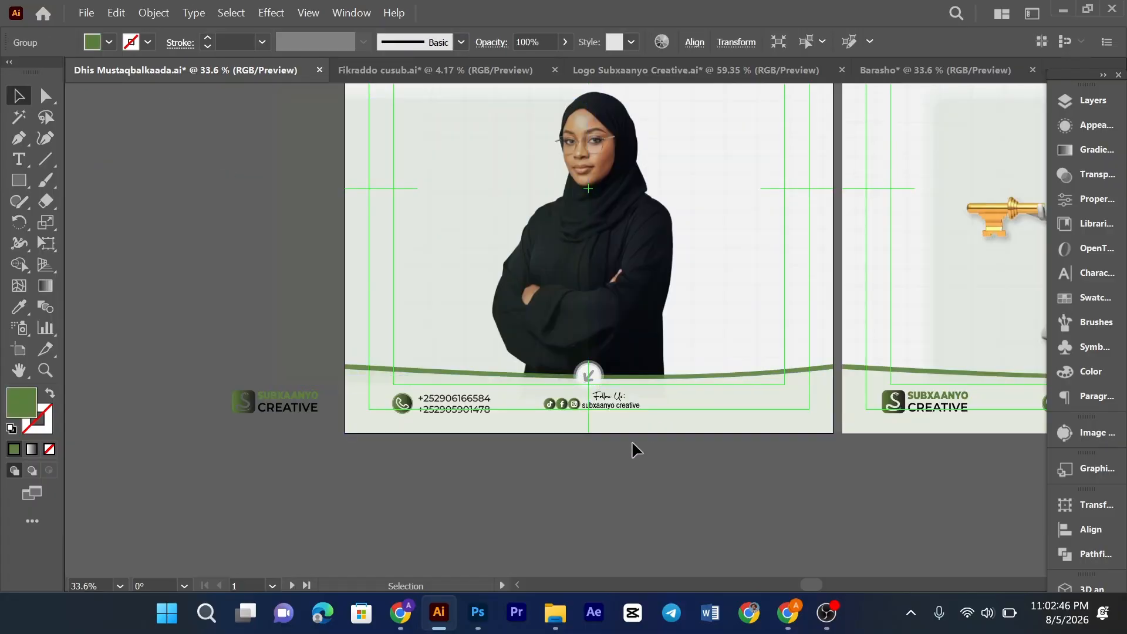
pyautogui.click(632, 442)
pyautogui.click(588, 374)
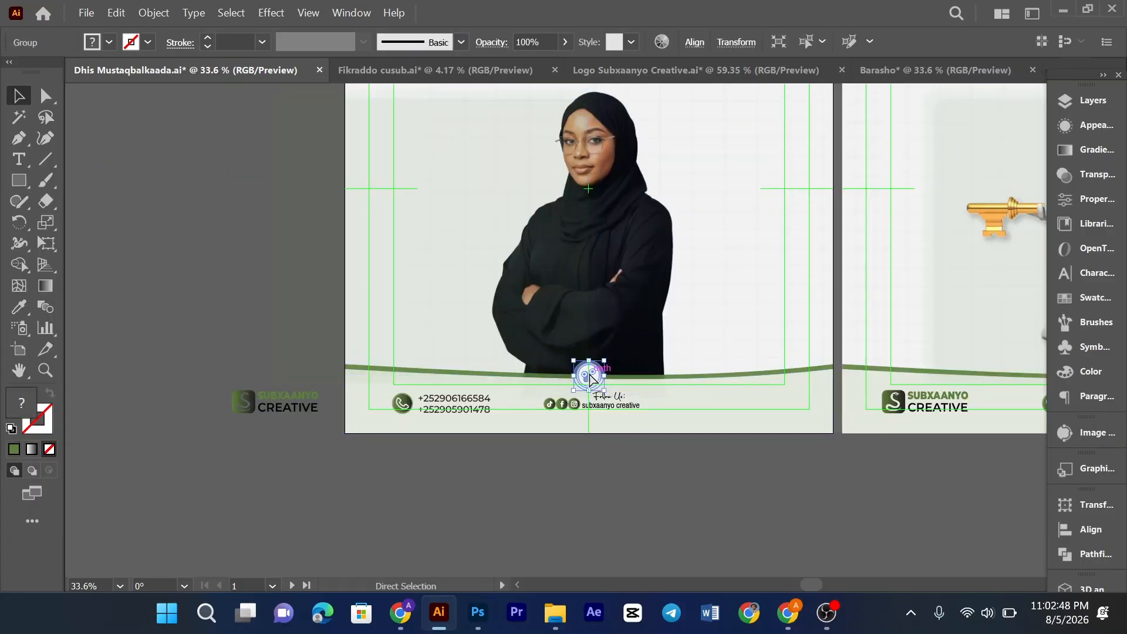
pyautogui.click(919, 77)
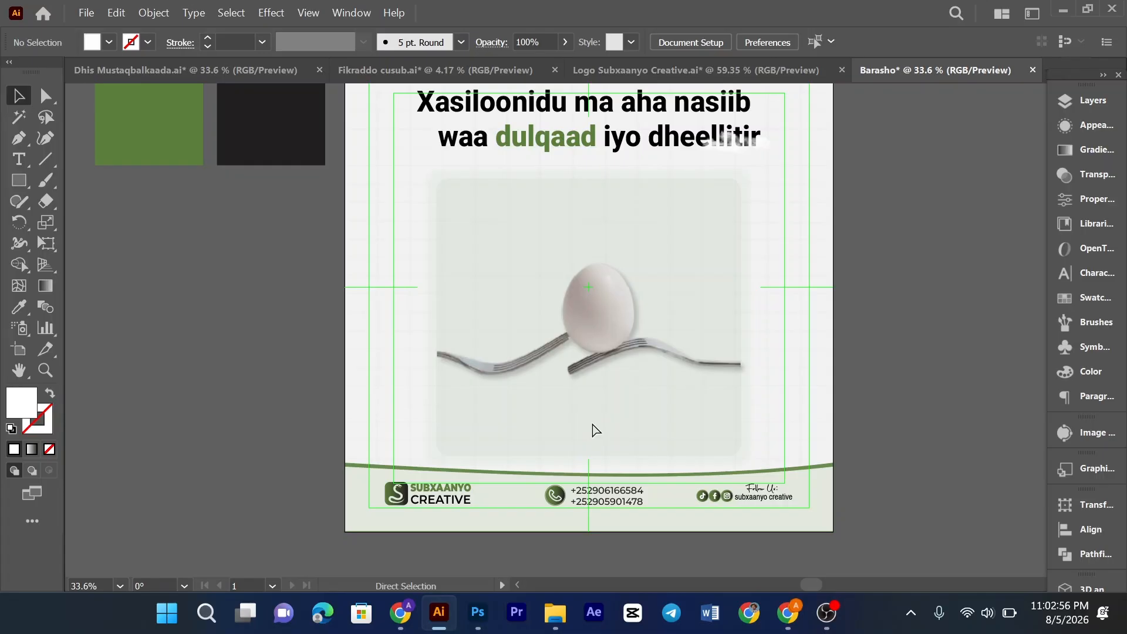
pyautogui.hotkey('ctrl', 'v')
pyautogui.click(648, 307)
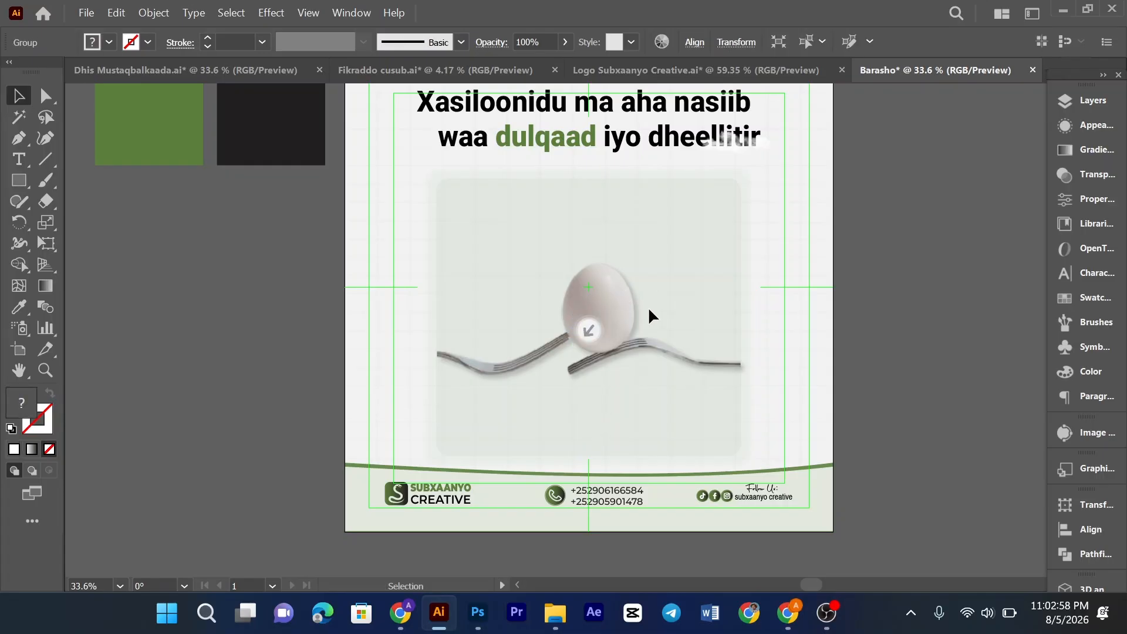
# Step: Move the arrow badge down to the rounded panel's bottom edge and centre it horizontally on the artboard
pyautogui.moveTo(594, 329); pyautogui.dragTo(587, 459)
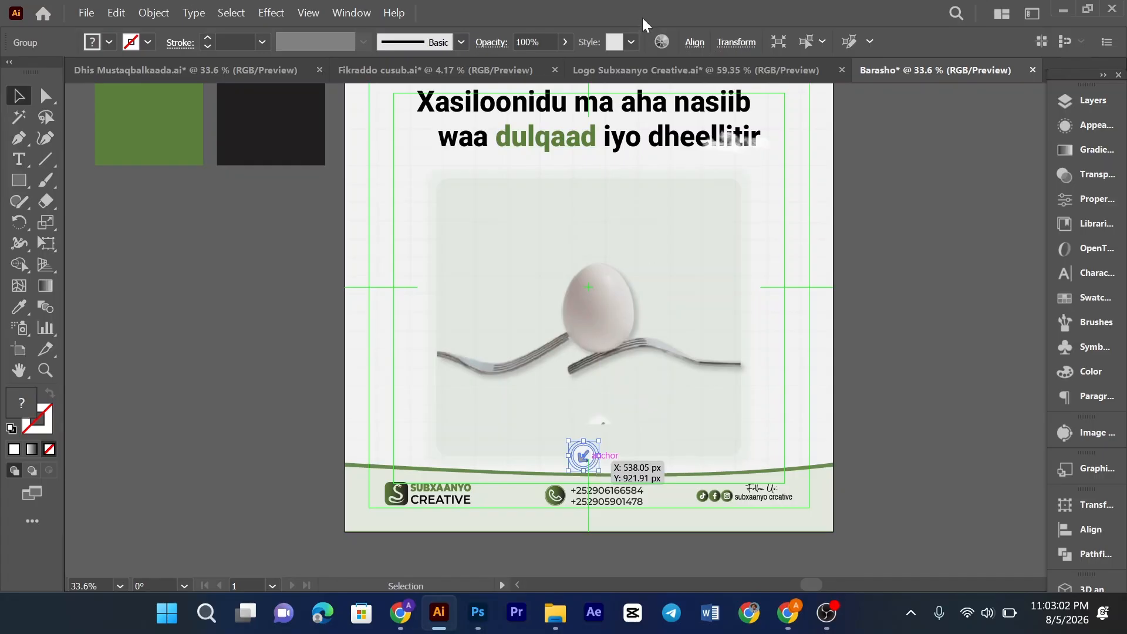
pyautogui.click(694, 42)
pyautogui.click(531, 91)
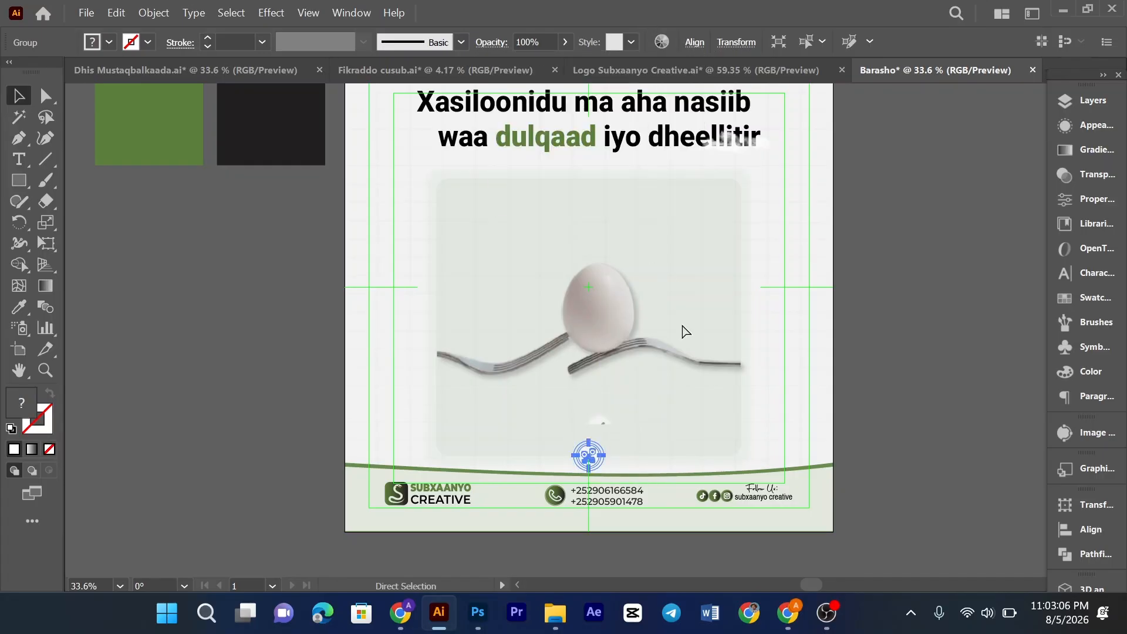
# Step: Shift the arrow badge slightly straight down so it sits just above the green footer curve, then deselect it
pyautogui.hotkey('ctrl', '=')
pyautogui.hotkey('ctrl', '=')
pyautogui.hotkey('ctrl', '=')
pyautogui.hotkey('ctrl', '=')
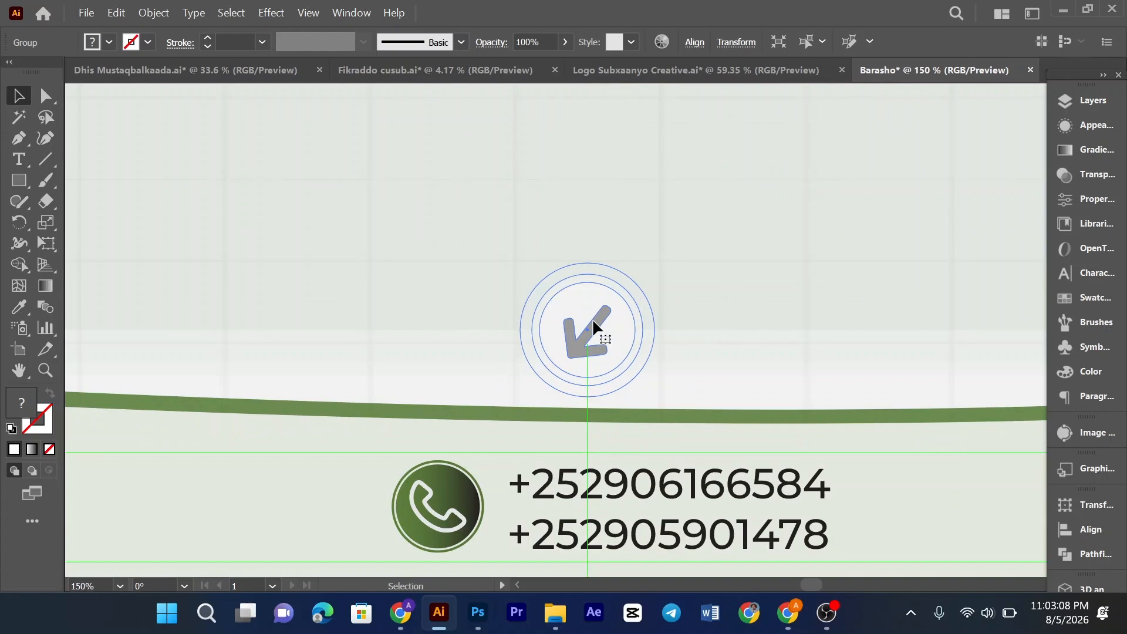
pyautogui.moveTo(593, 321); pyautogui.dragTo(593, 324)
pyautogui.moveTo(592, 325); pyautogui.dragTo(593, 325)
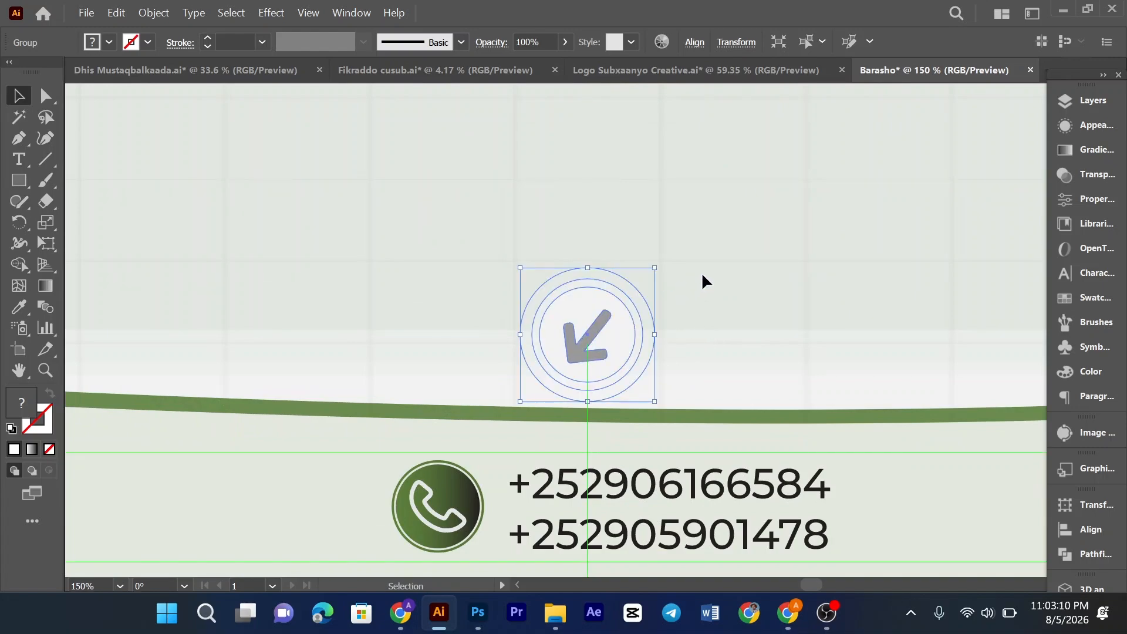
pyautogui.click(704, 271)
pyautogui.hotkey('ctrl', '0')
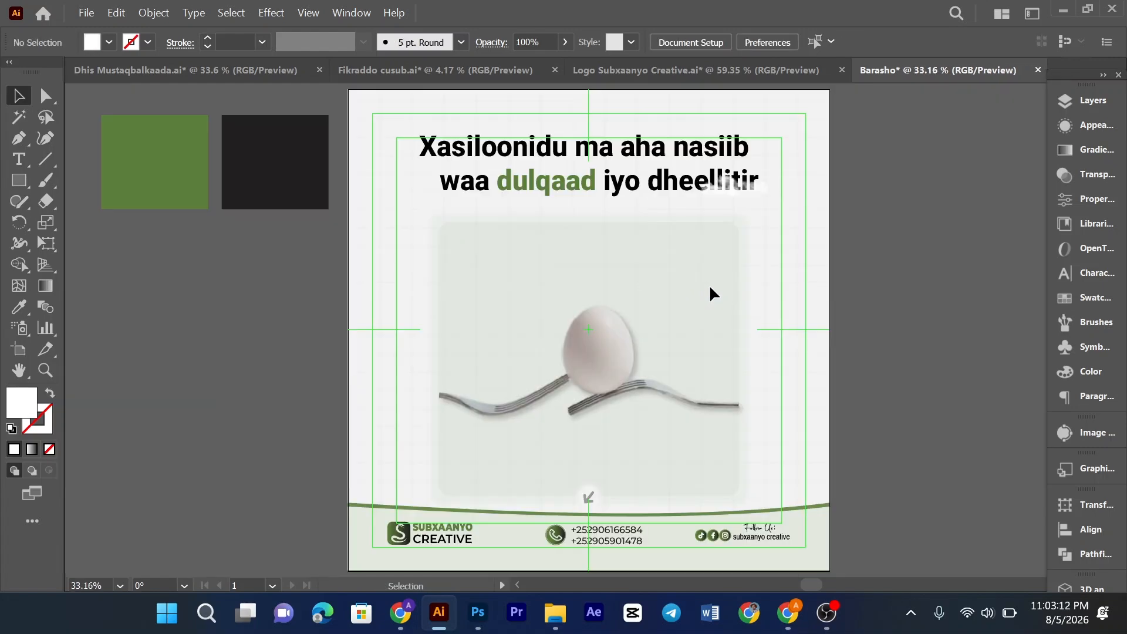
# Step: Move the cloud slightly left and up so it covers more of the headline's last word, "dheellitir"
pyautogui.scroll(-4, 825, 279)
pyautogui.scroll(5, 826, 279)
pyautogui.scroll(-2, 825, 277)
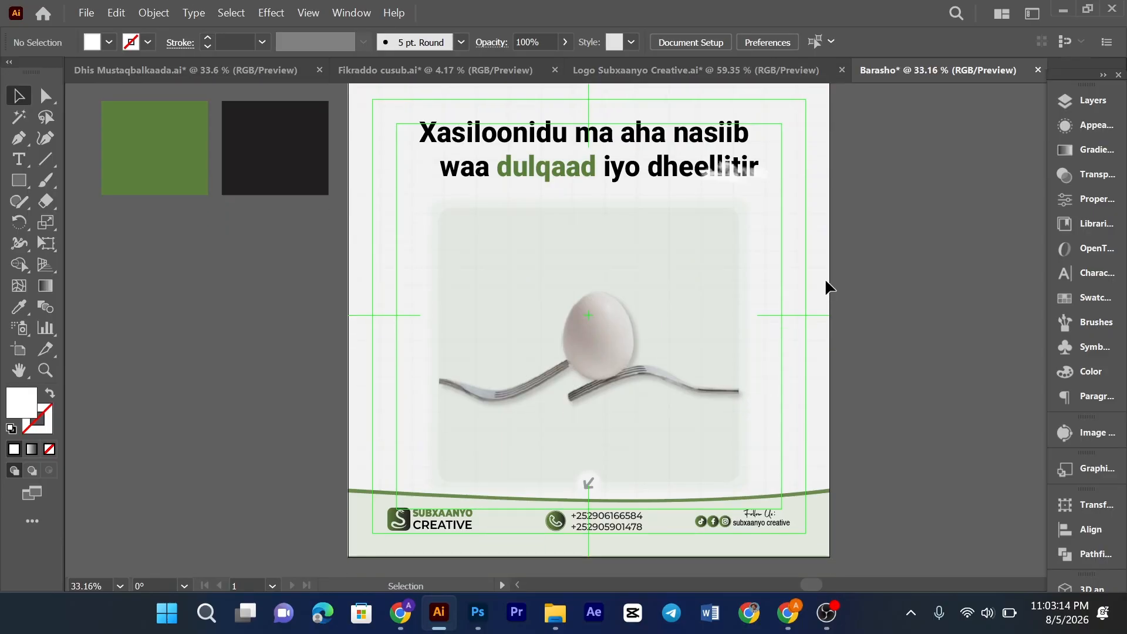
pyautogui.scroll(1, 826, 277)
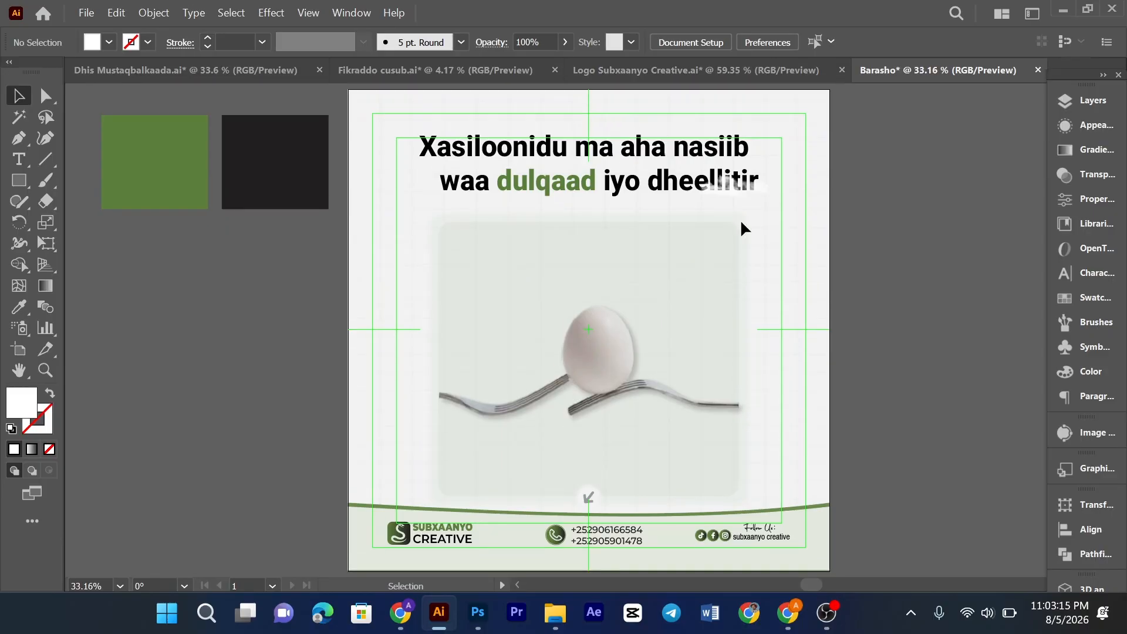
pyautogui.click(721, 193)
pyautogui.scroll(5, 721, 194)
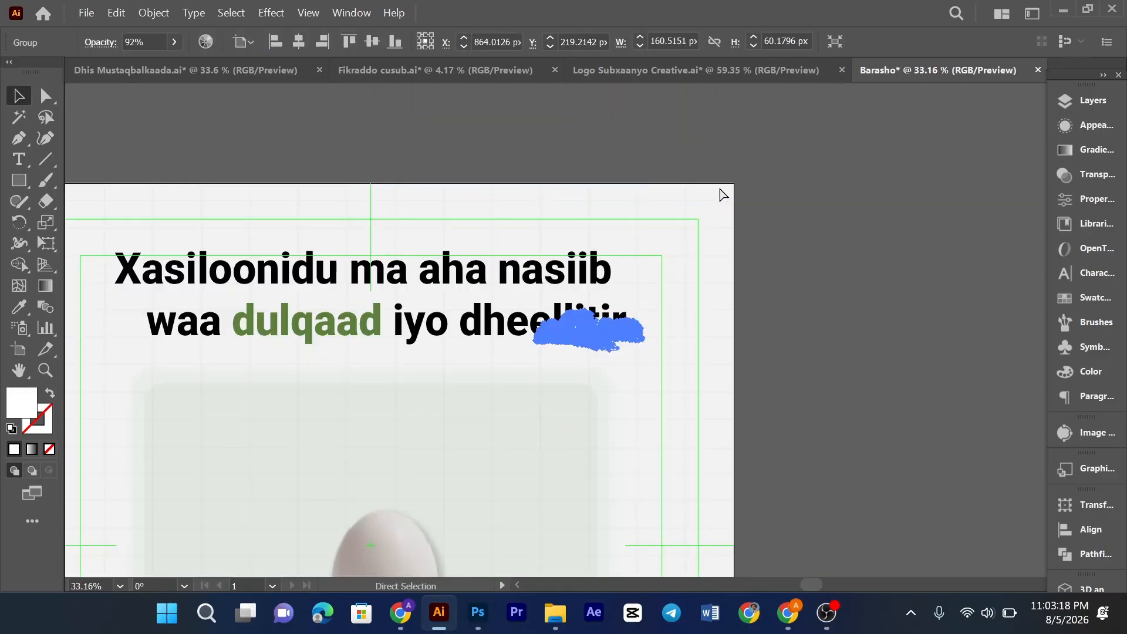
pyautogui.scroll(2, 740, 198)
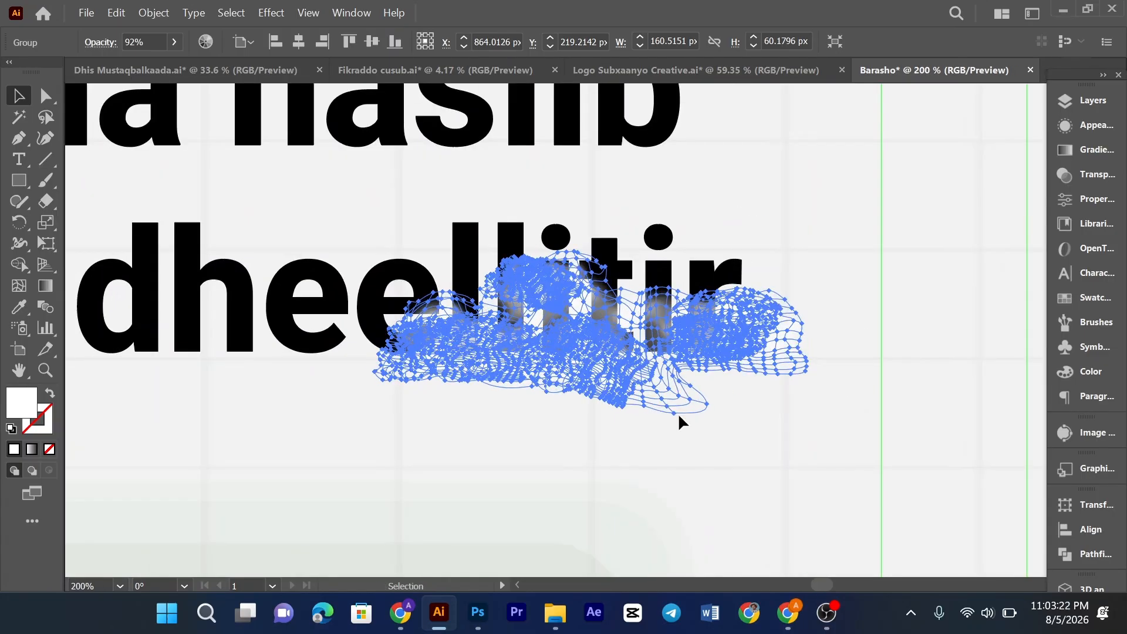
pyautogui.click(898, 357)
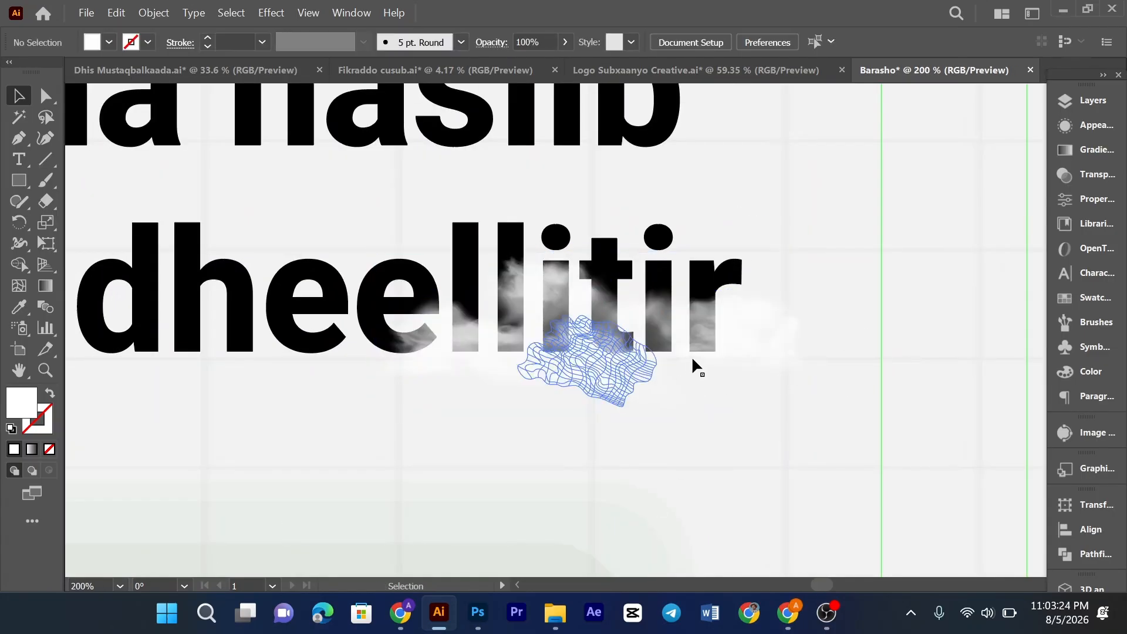
pyautogui.moveTo(704, 352); pyautogui.dragTo(641, 326)
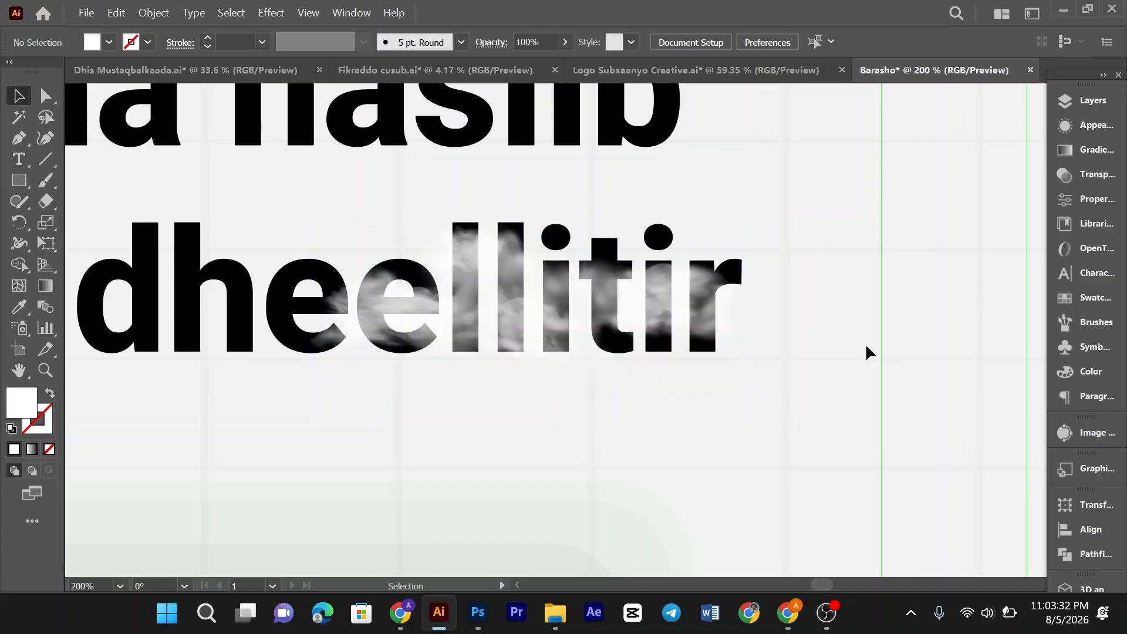
pyautogui.hotkey('ctrl', '0')
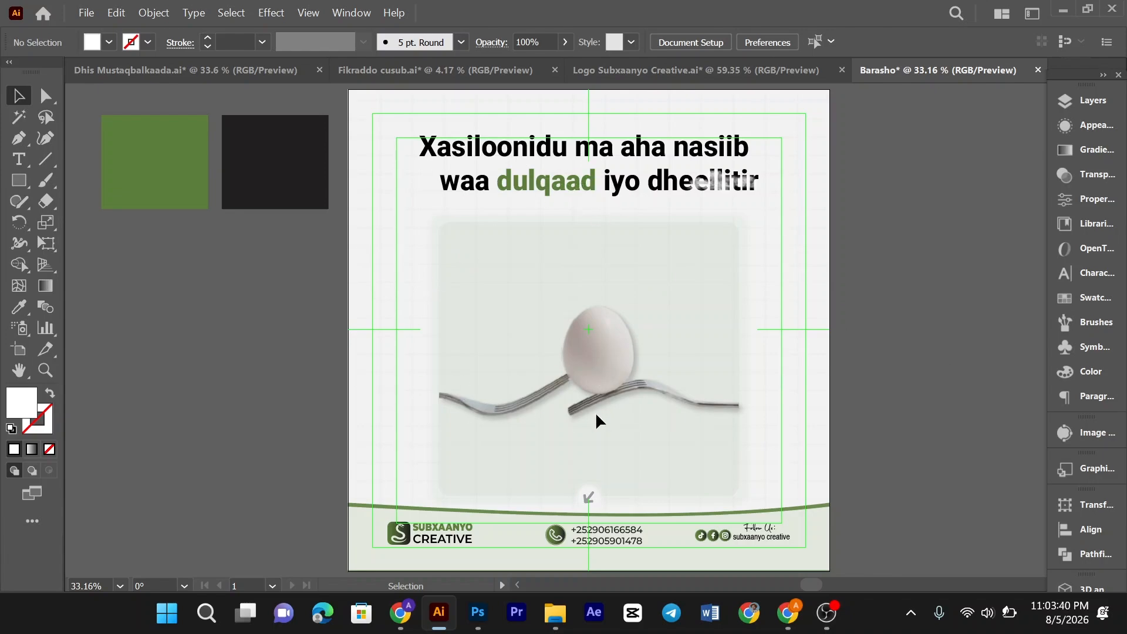
# Step: Move the cloud over the headline's last word straight down to about Y 219.6 px and deselect it
pyautogui.scroll(-3, 726, 299)
pyautogui.scroll(4, 726, 299)
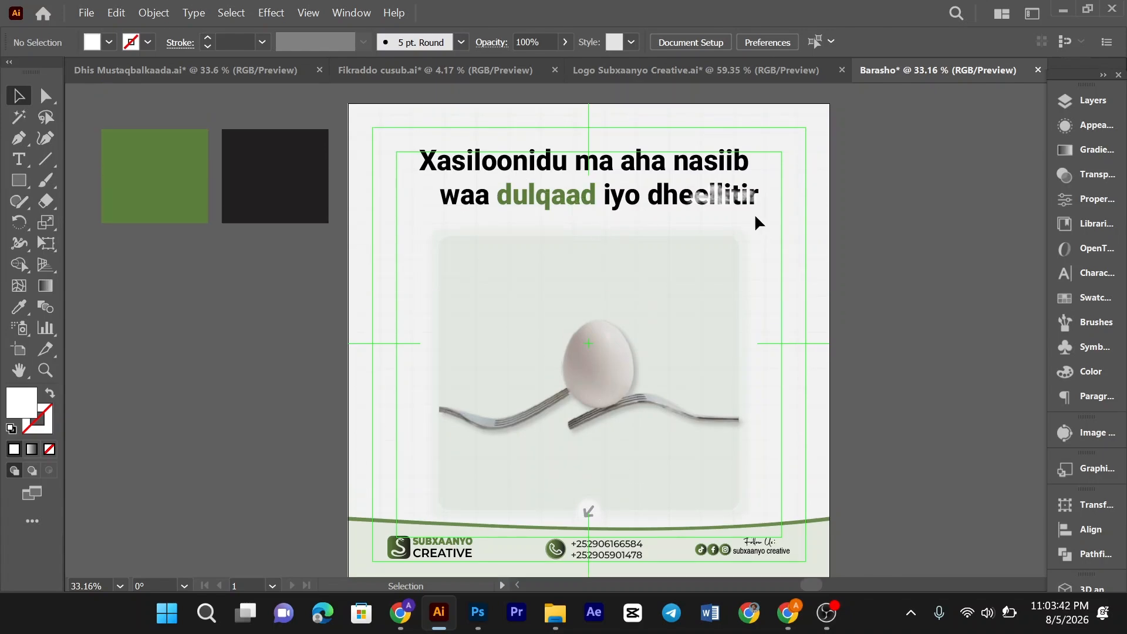
pyautogui.click(717, 190)
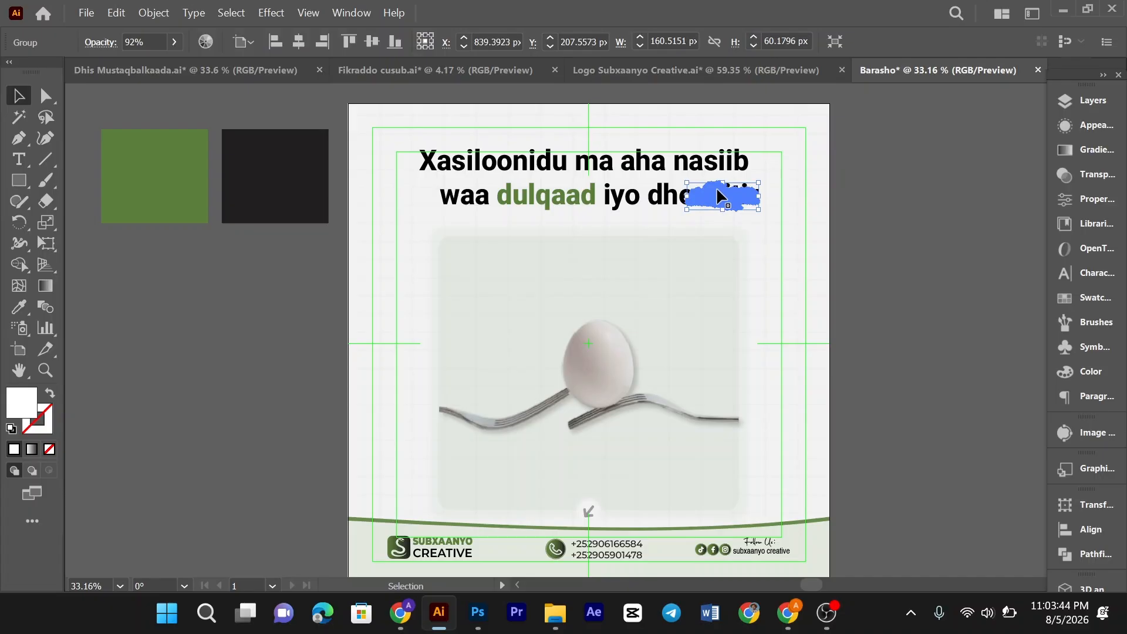
pyautogui.press('Down')
pyautogui.press('Down')
pyautogui.press('Down')
pyautogui.press('Down')
pyautogui.press('Down')
pyautogui.press('Down')
pyautogui.press('Down')
pyautogui.press('Down')
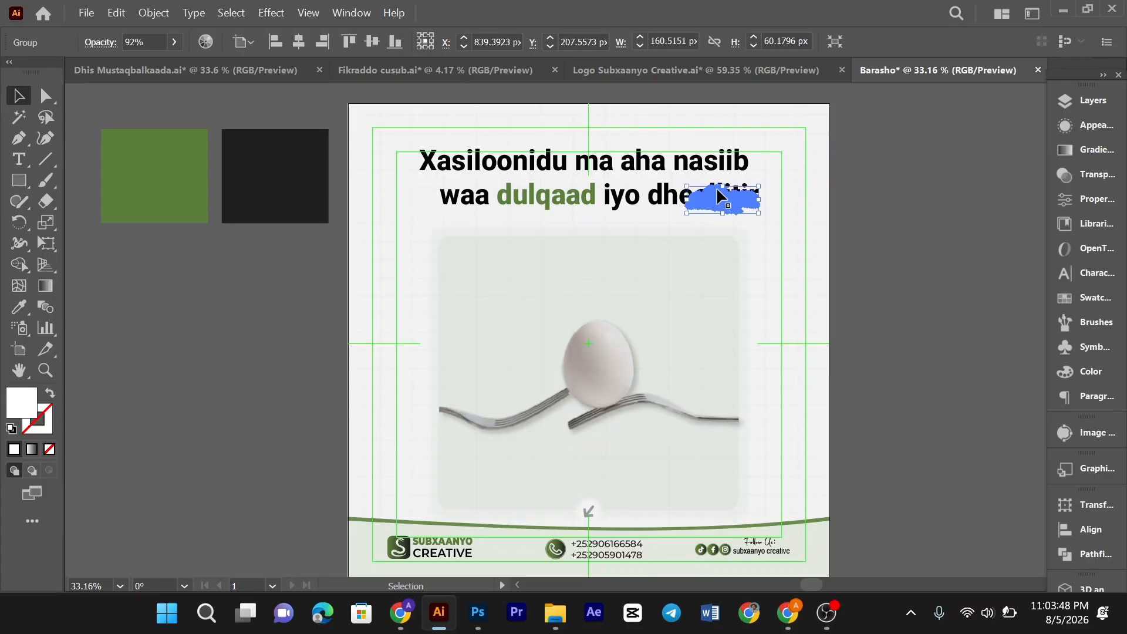
pyautogui.click(835, 192)
pyautogui.scroll(-1, 838, 191)
pyautogui.scroll(-3, 834, 192)
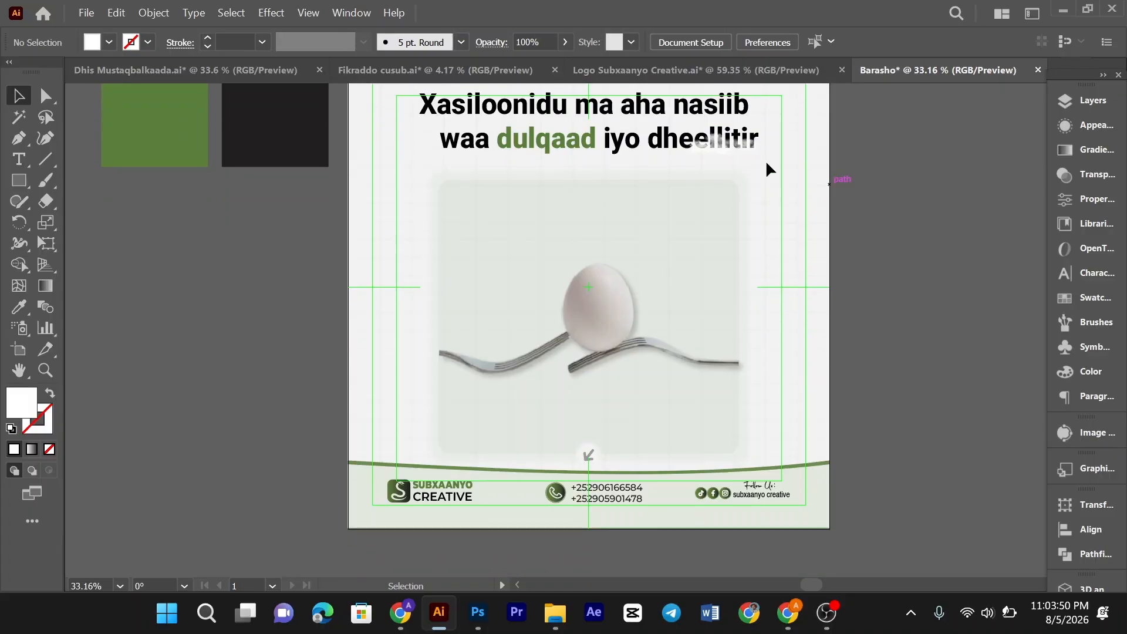
# Step: Move the cloud back up to about Y 208.6 px so it covers more of "dheellitir", and deselect it
pyautogui.click(707, 149)
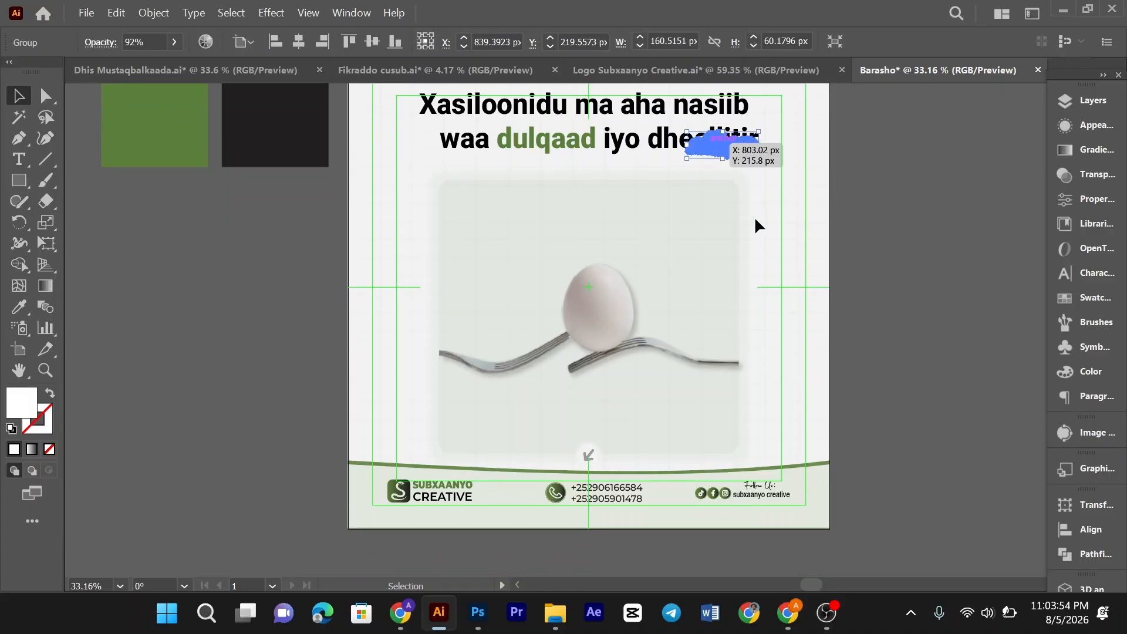
pyautogui.press('Up')
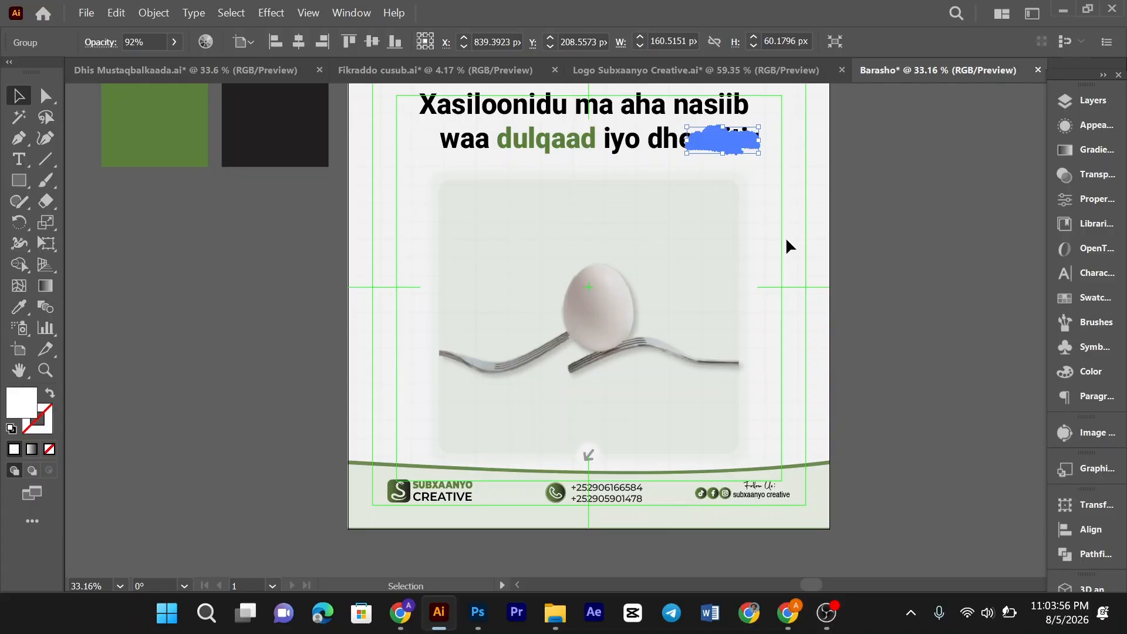
pyautogui.press('Delete')
pyautogui.scroll(2, 788, 238)
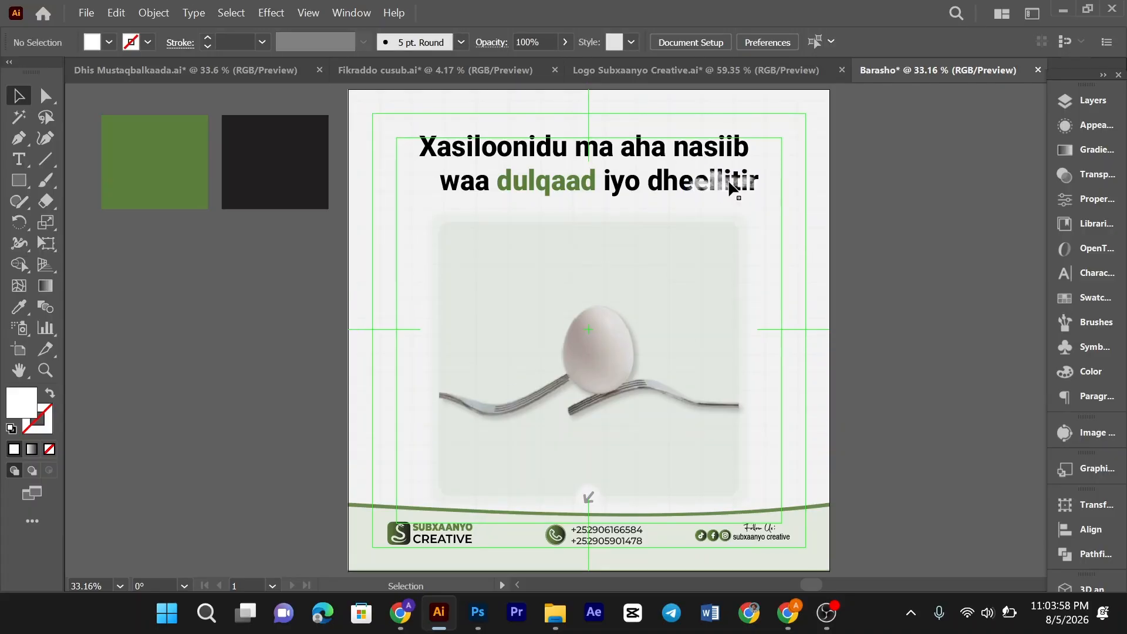
# Step: Lower the cloud to about Y 224 px so it veils only the lower part of "dheellitir", and deselect it
pyautogui.hotkey('ctrl', 'z')
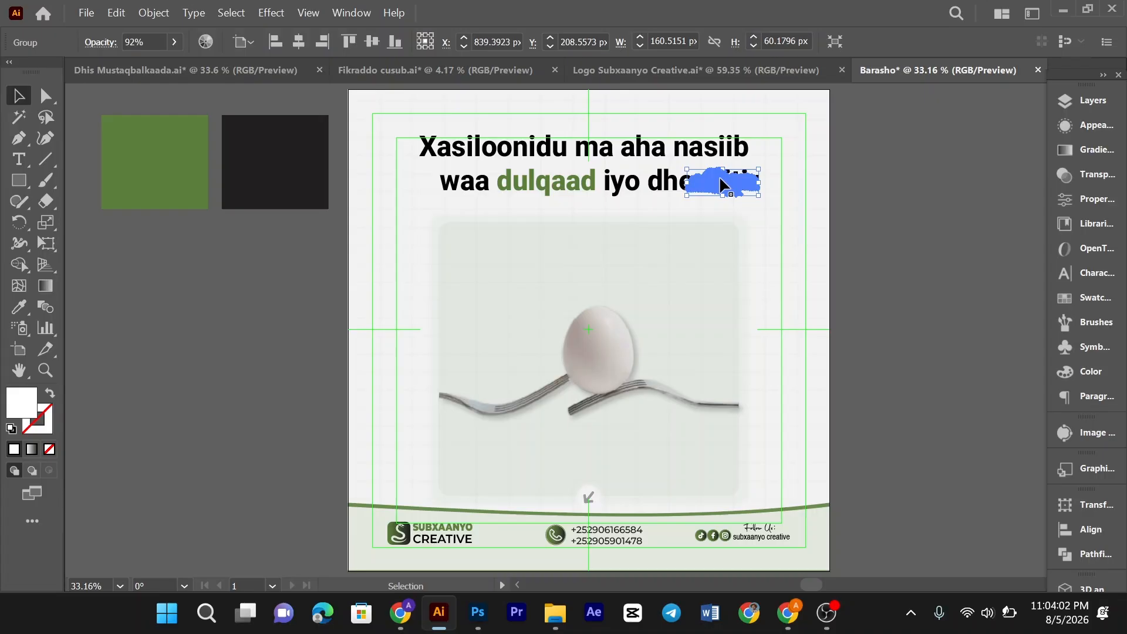
pyautogui.press('Down')
pyautogui.press('Down')
pyautogui.press('Down')
pyautogui.press('Down')
pyautogui.press('Down')
pyautogui.press('Down')
pyautogui.press('Down')
pyautogui.press('Down')
pyautogui.press('Down')
pyautogui.press('Down')
pyautogui.press('Down')
pyautogui.press('Down')
pyautogui.press('Down')
pyautogui.press('Down')
pyautogui.press('Down')
pyautogui.press('Down')
pyautogui.press('Down')
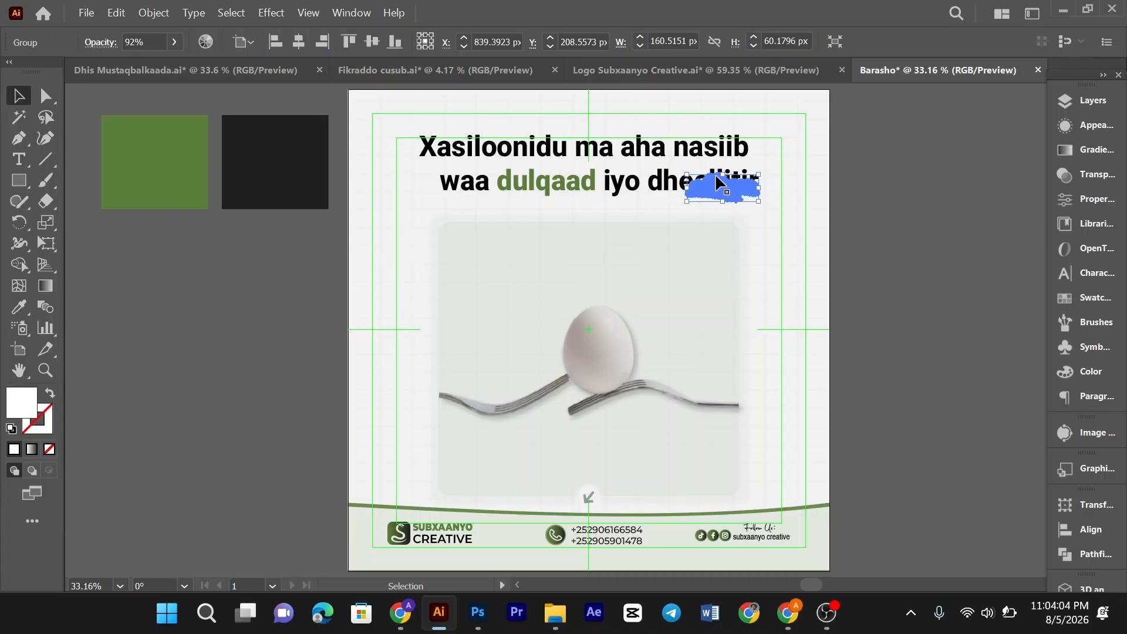
pyautogui.press('Down')
pyautogui.press('Down')
pyautogui.press('Down')
pyautogui.press('Down')
pyautogui.press('Down')
pyautogui.press('Down')
pyautogui.press('Down')
pyautogui.press('Down')
pyautogui.press('Down')
pyautogui.press('Down')
pyautogui.press('Down')
pyautogui.press('Down')
pyautogui.press('Down')
pyautogui.press('Down')
pyautogui.press('Down')
pyautogui.press('Down')
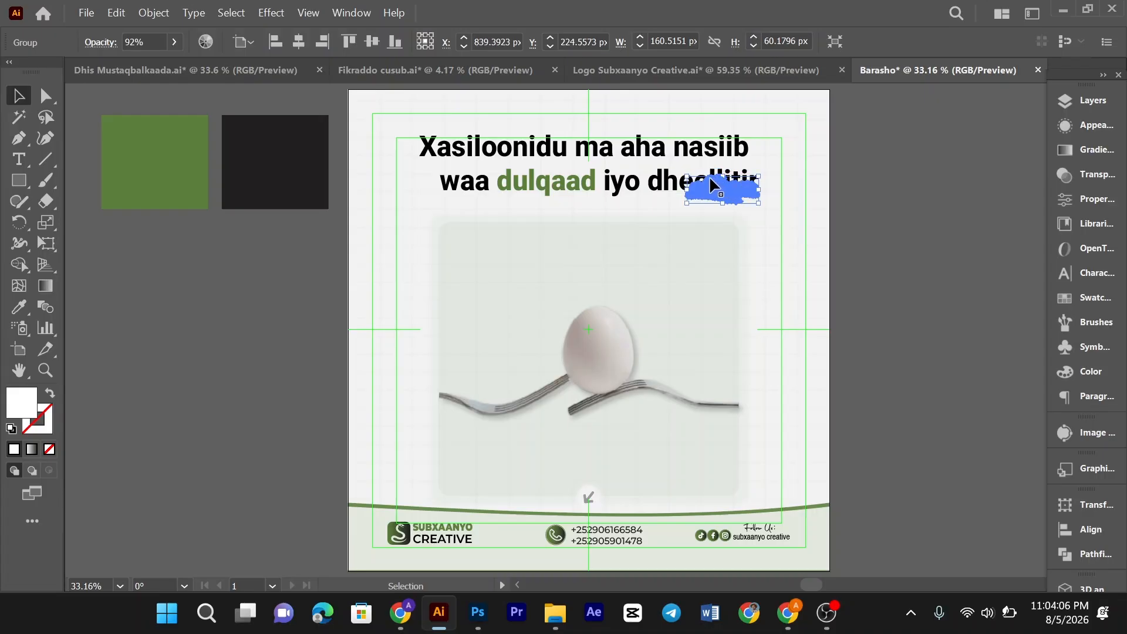
pyautogui.press('Up')
pyautogui.press('Up')
pyautogui.click(769, 245)
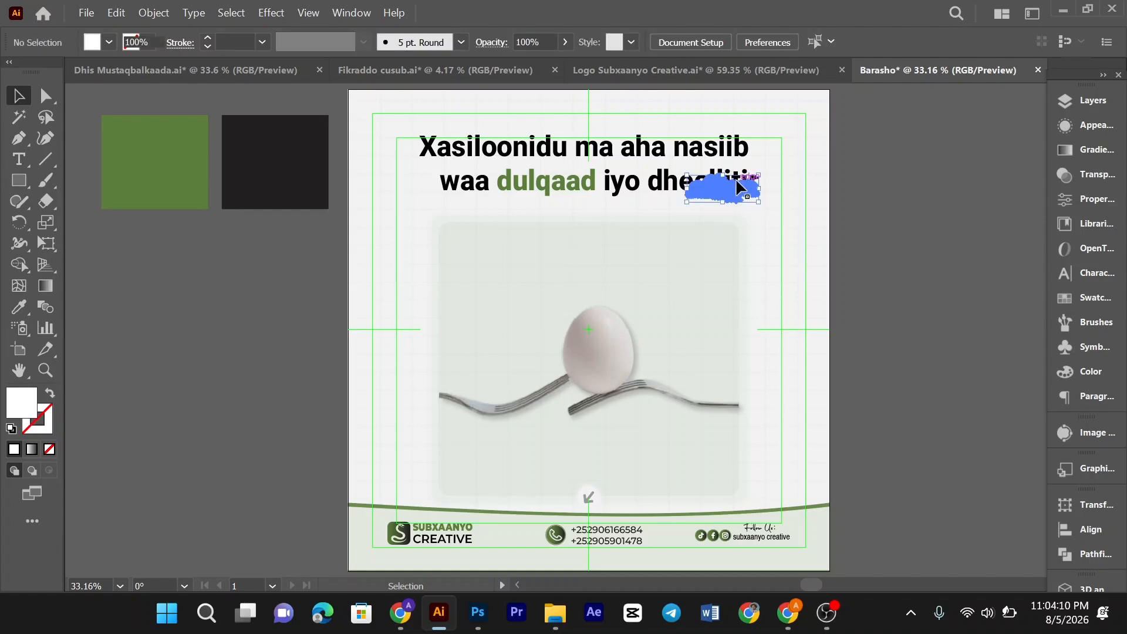
# Step: Raise the cloud very slightly to about Y 222.6 px over the lower edge of "dheellitir" and deselect it
pyautogui.click(737, 187)
pyautogui.press('Up')
pyautogui.press('Up')
pyautogui.press('Up')
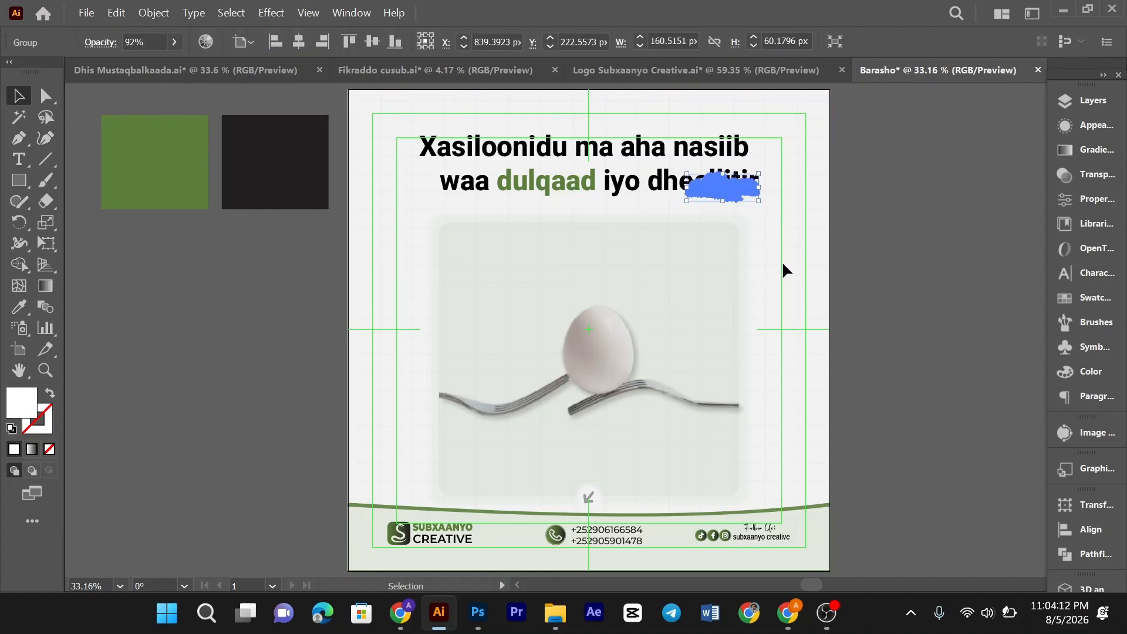
pyautogui.press('Delete')
pyautogui.scroll(-1, 798, 264)
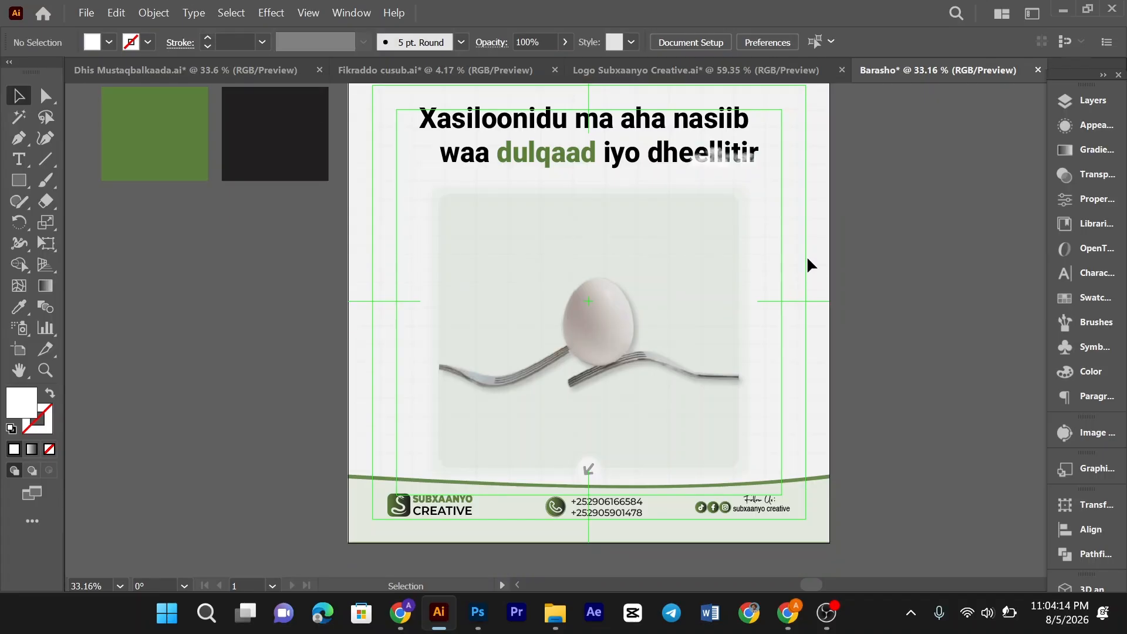
pyautogui.scroll(2, 807, 255)
pyautogui.scroll(-1, 755, 244)
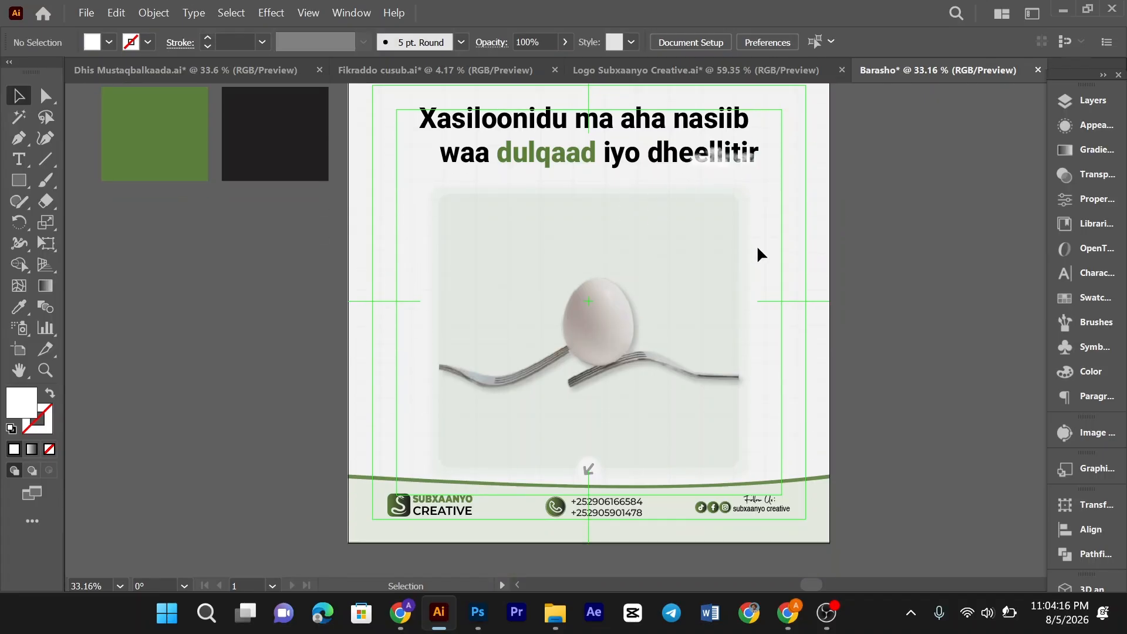